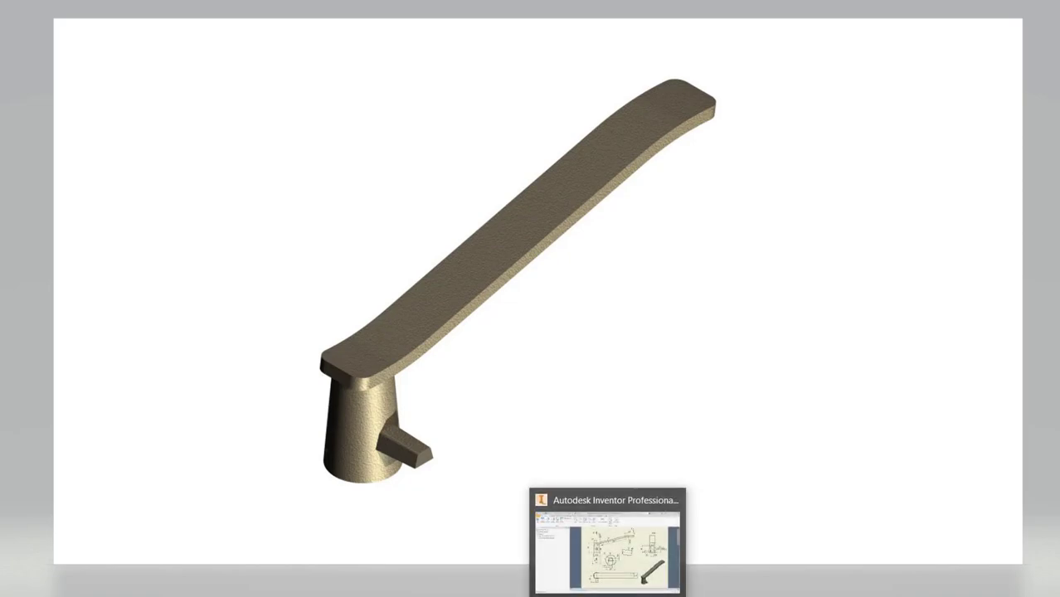
- In Autodesk Inventor, create a new Standard (mm) part and start a 2D sketch on the front XY plane
click(585, 561)
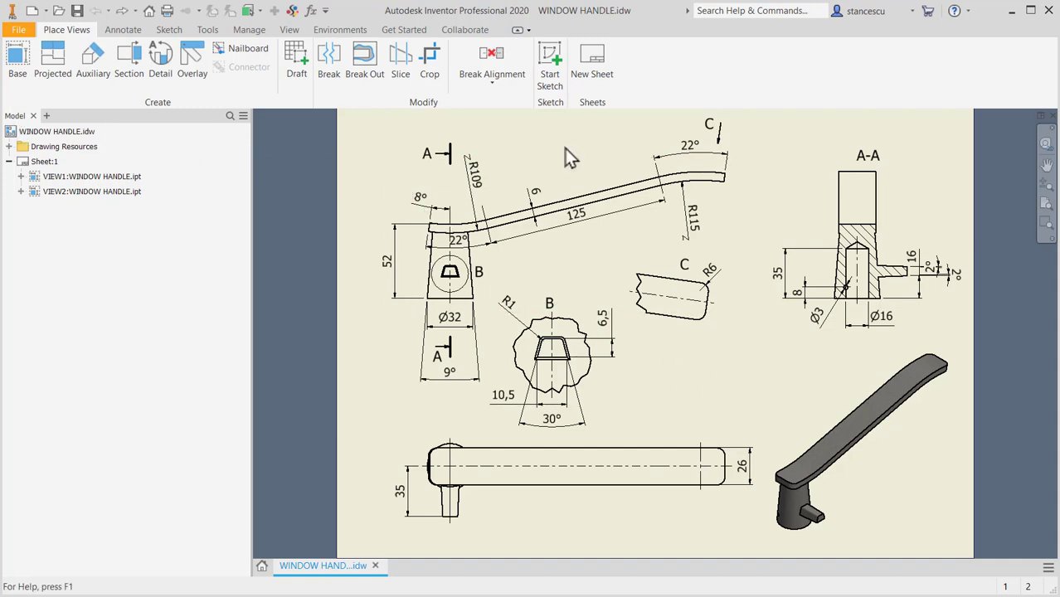
click(33, 18)
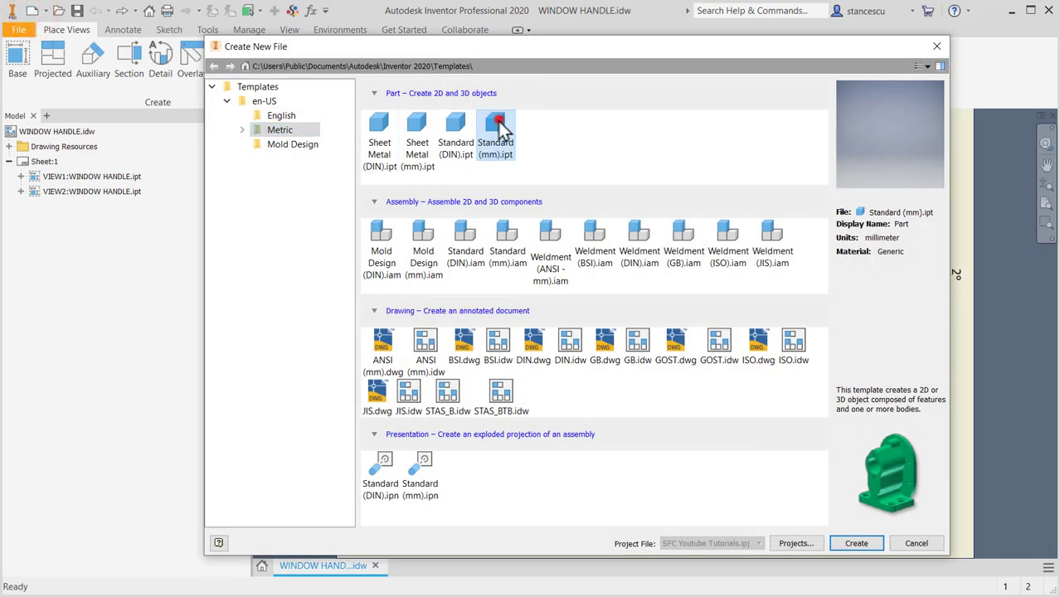
double_click(499, 121)
click(29, 53)
click(600, 196)
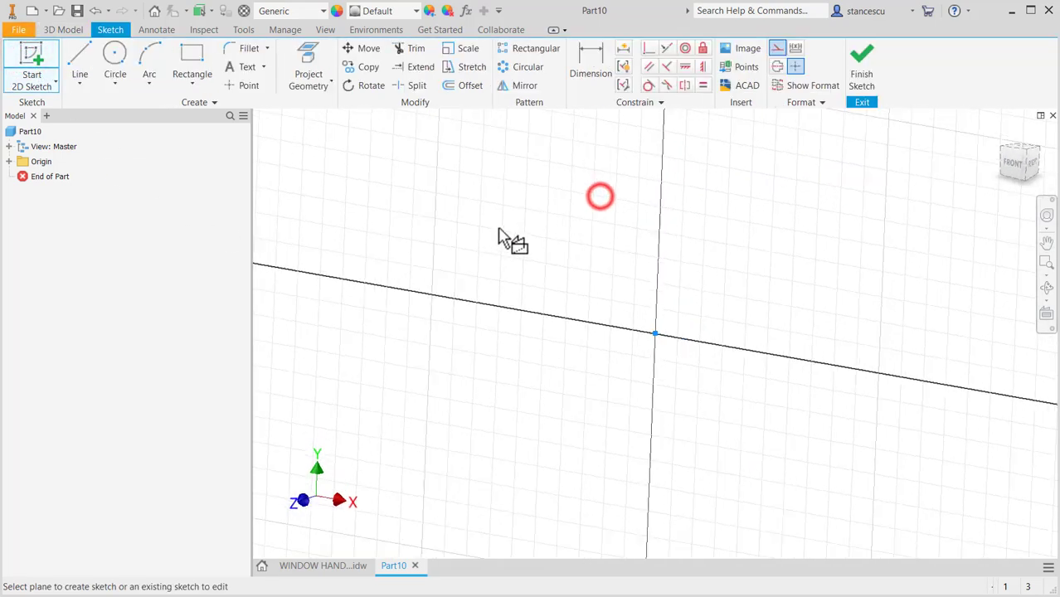
- Sketch a chain of a short descending line, a tangent arc, a rising line about 46 mm long at about 15°, and a final tangent arc
click(80, 58)
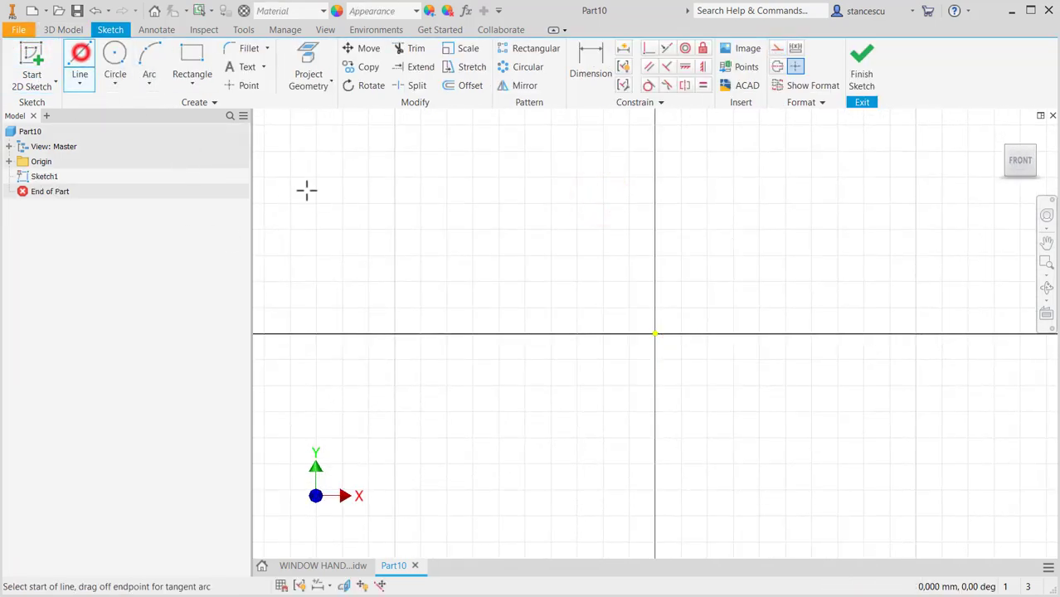
click(421, 243)
click(535, 282)
drag(535, 280, 747, 290)
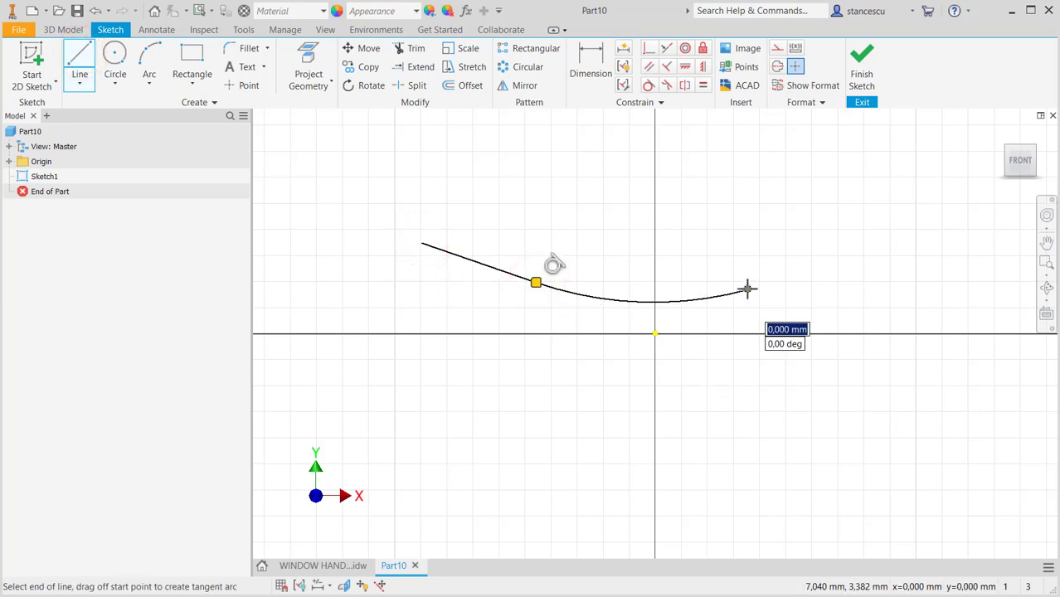
scroll(747, 290, down, 2)
scroll(747, 288, up, 8)
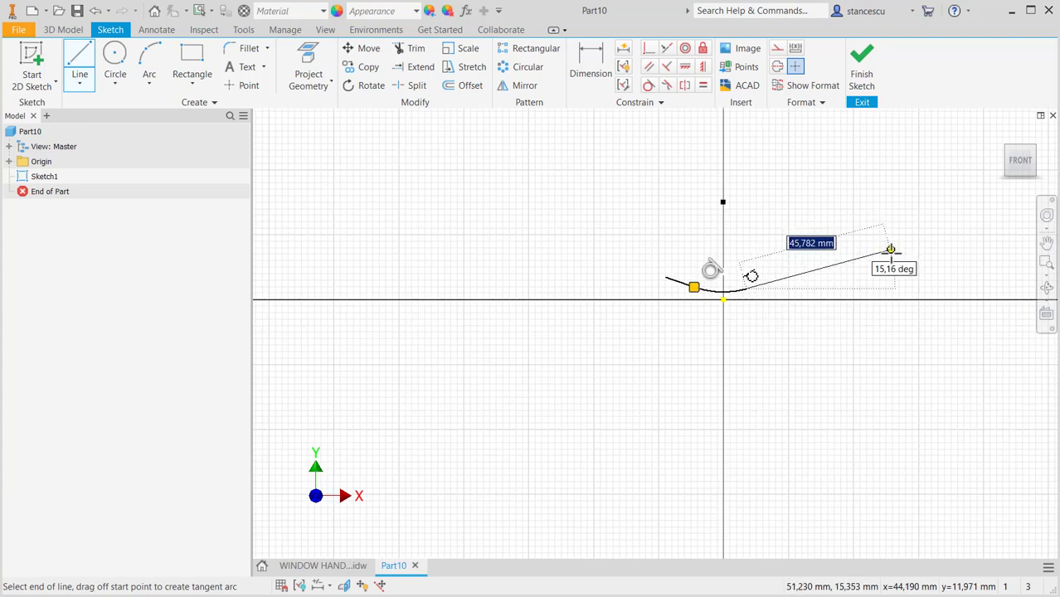
click(889, 251)
drag(890, 250, 985, 242)
right_click(985, 242)
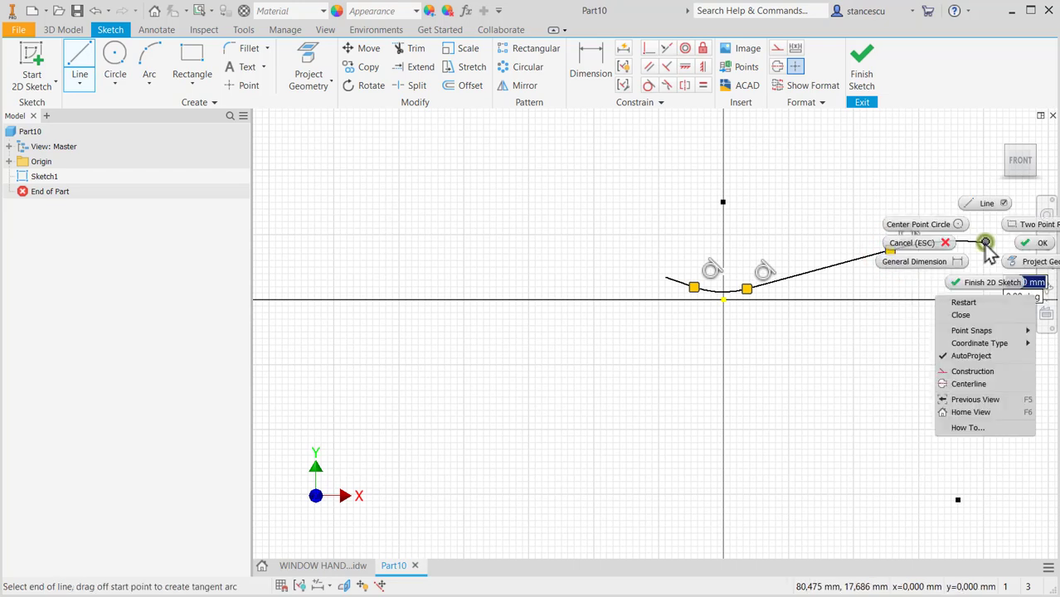
click(1029, 243)
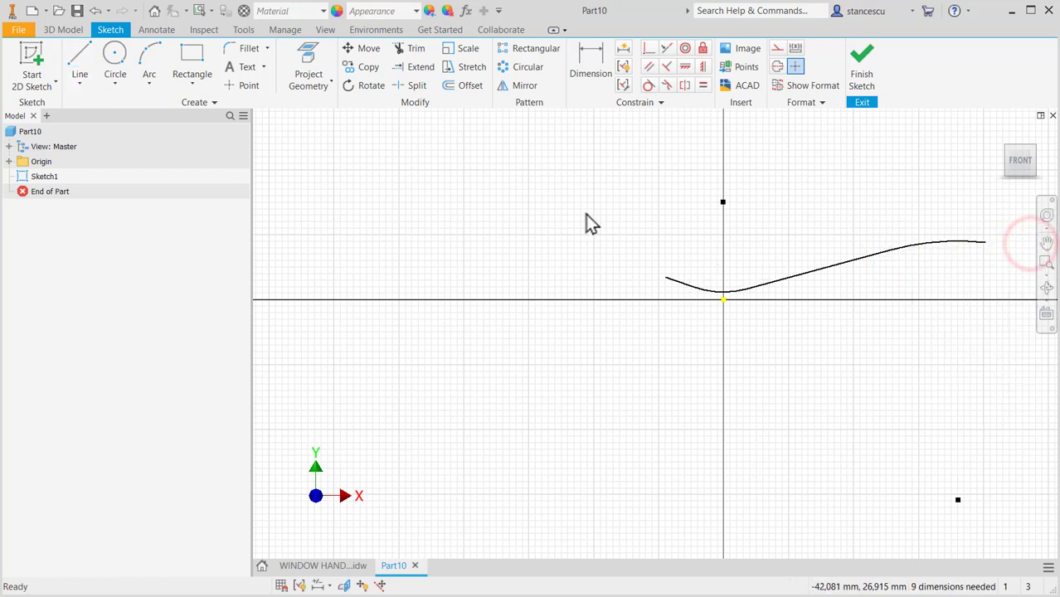
- Offset the whole line-and-arc chain upward by 6 mm
click(455, 88)
click(818, 267)
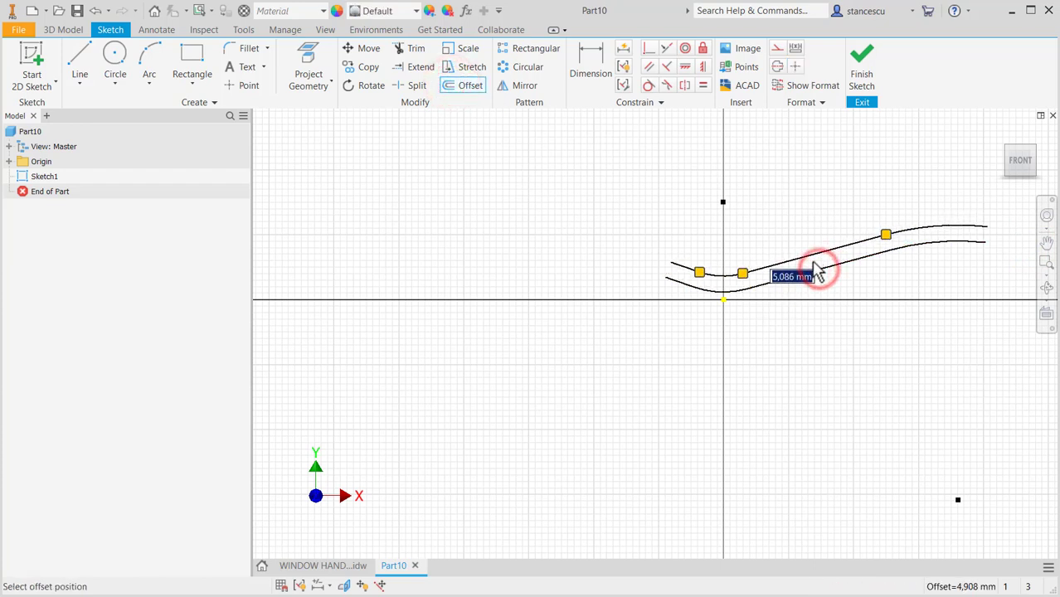
text(6)
key(Return)
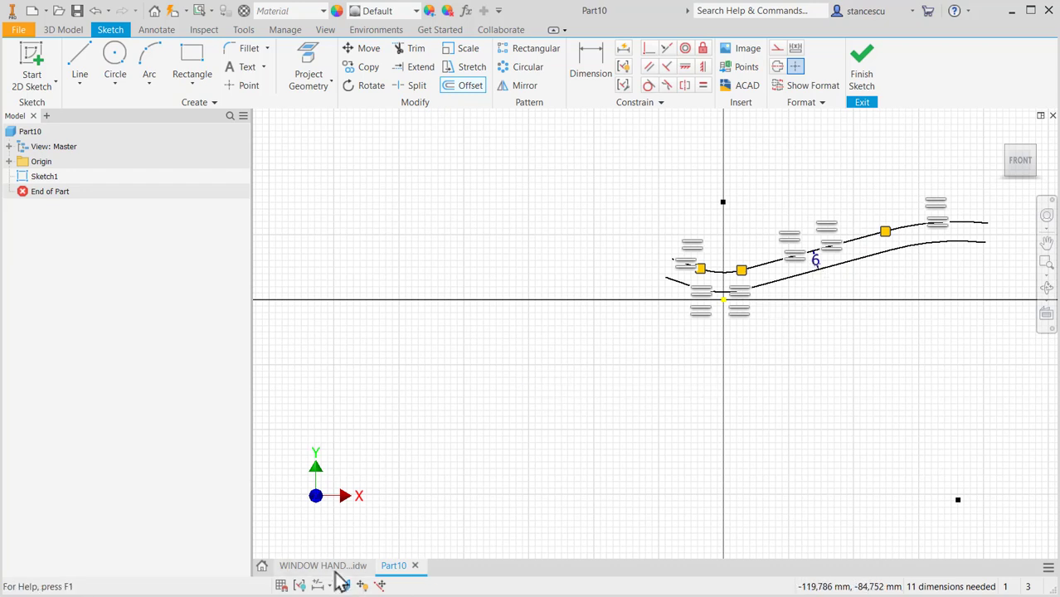
- Consult the arm's dimensions in WINDOW HANDLE.idw and delete the short straight segments at the lower end of both curves in Part10
click(337, 565)
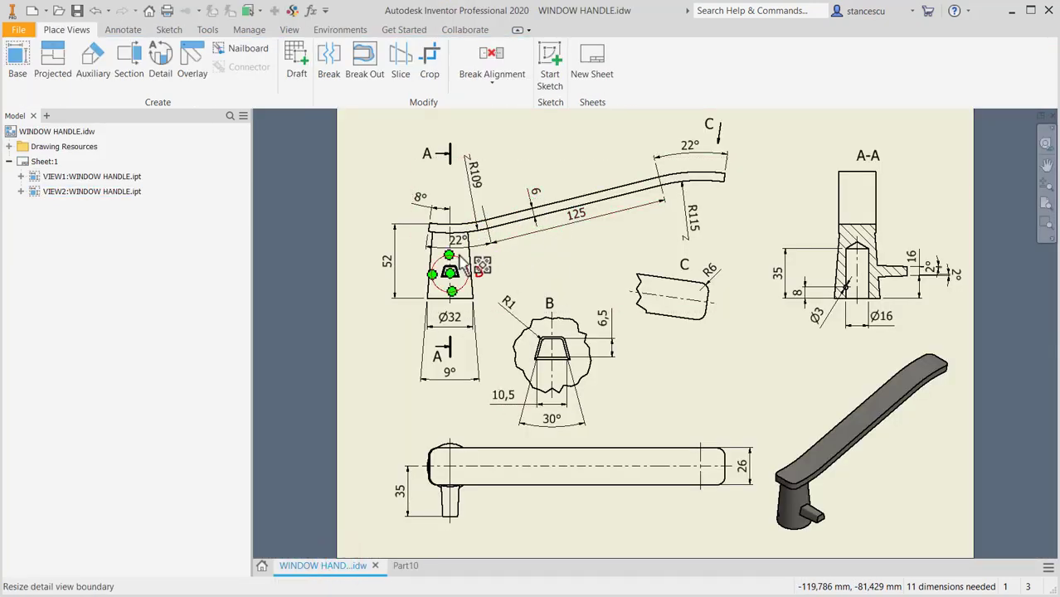
scroll(464, 265, down, 3)
middle_drag(465, 266, 441, 375)
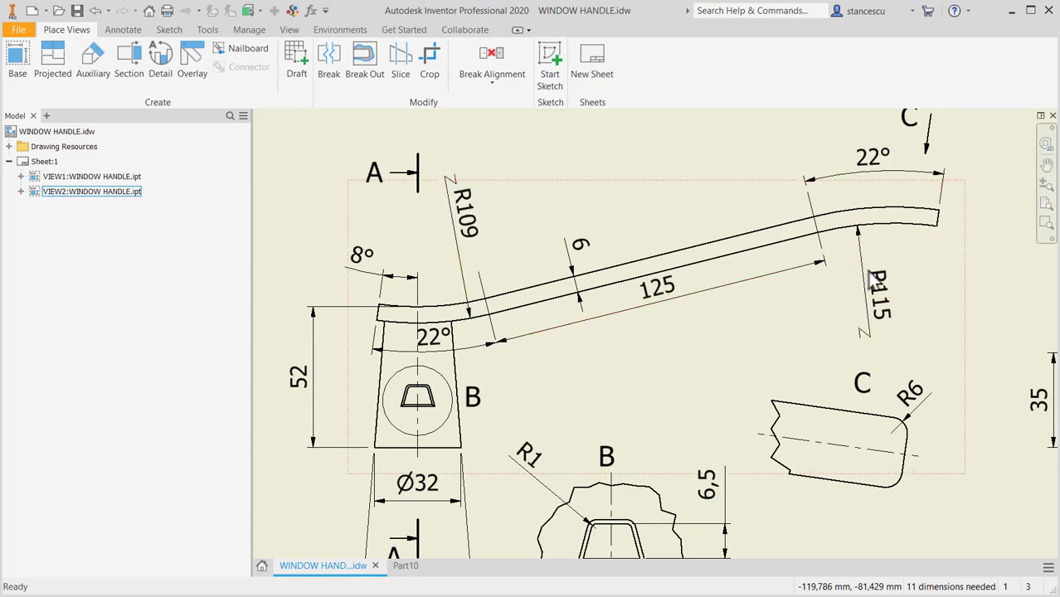
click(404, 565)
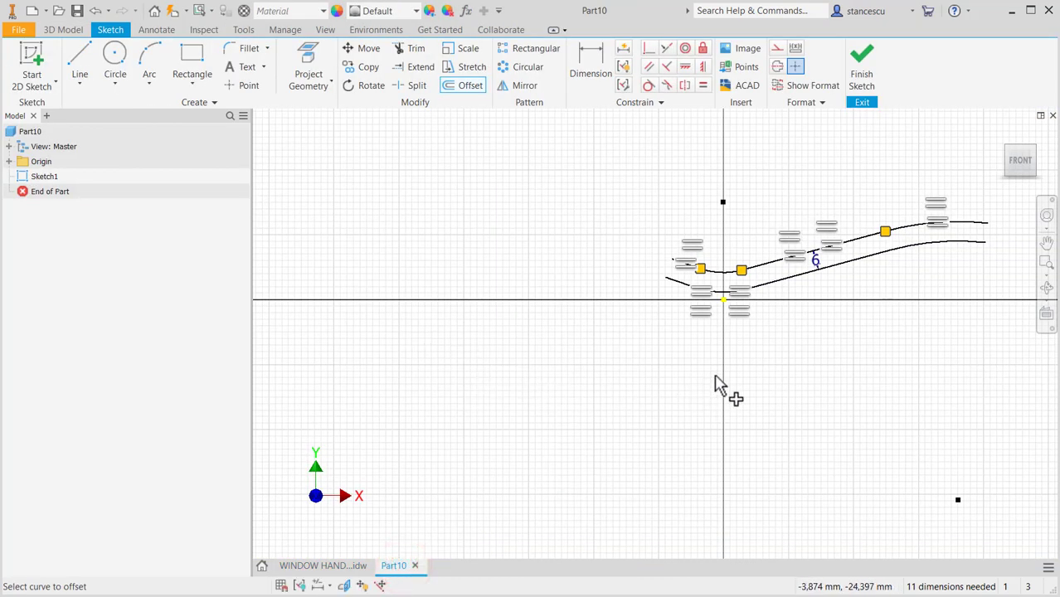
middle_drag(729, 384, 626, 401)
key(Escape)
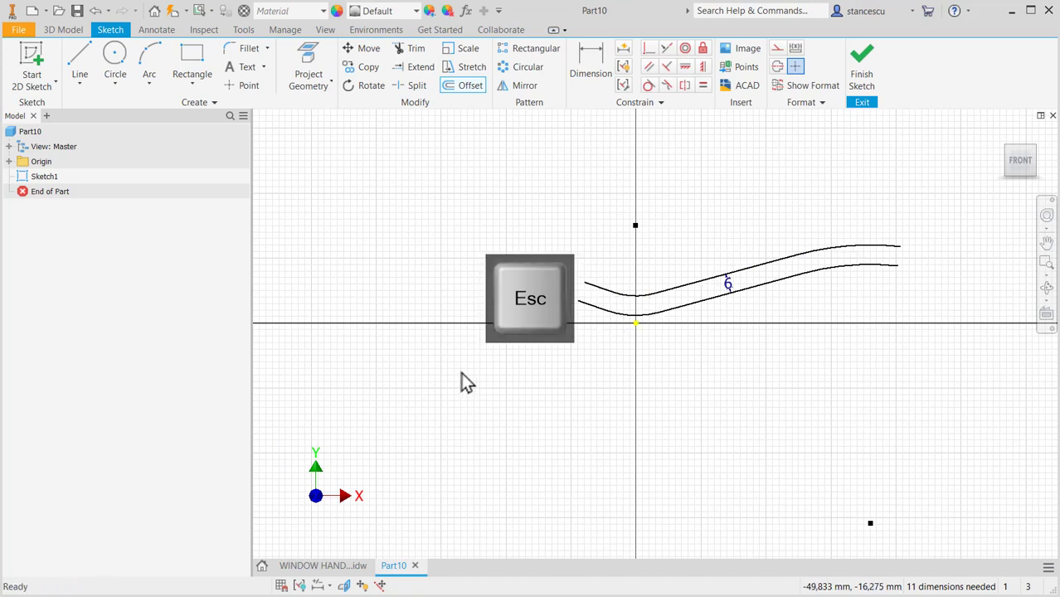
drag(596, 252, 570, 340)
key(Delete)
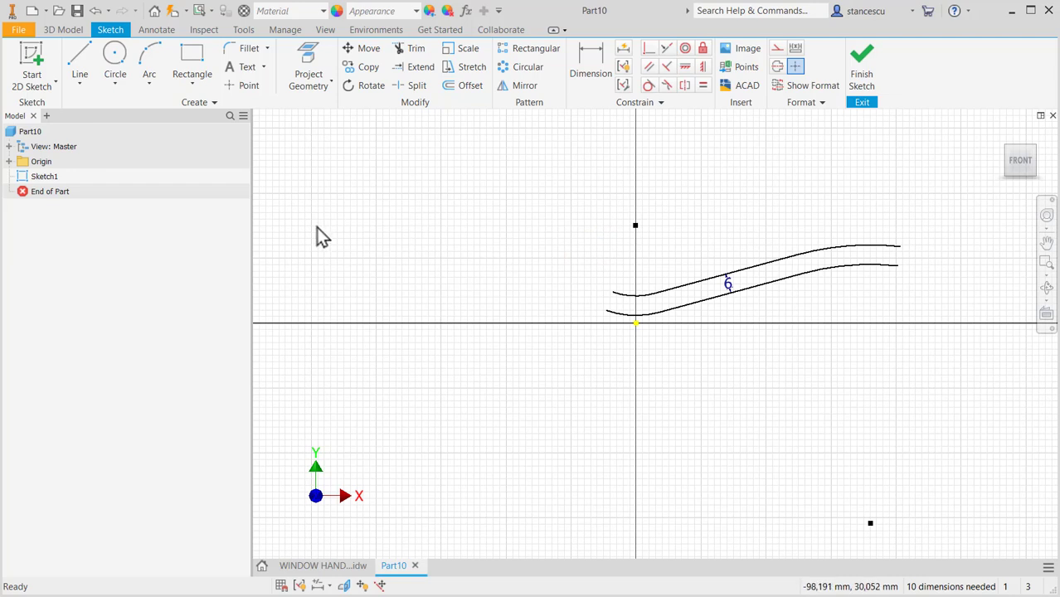
- Draw lines from both ends of the first lower arc to its center, plus a vertical line from that center down to the arc
click(81, 71)
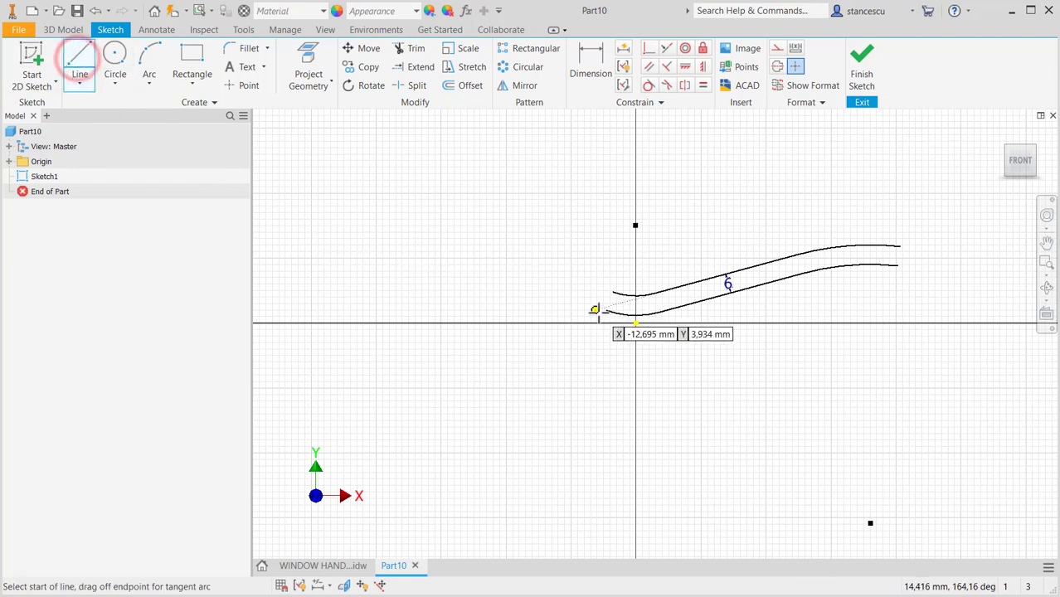
scroll(601, 307, up, 2)
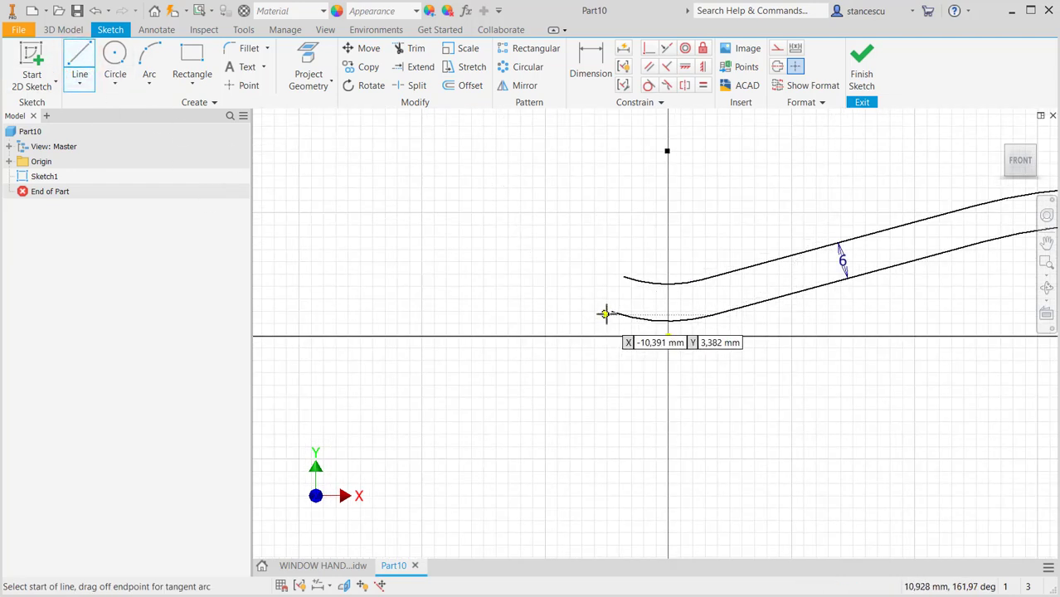
click(612, 311)
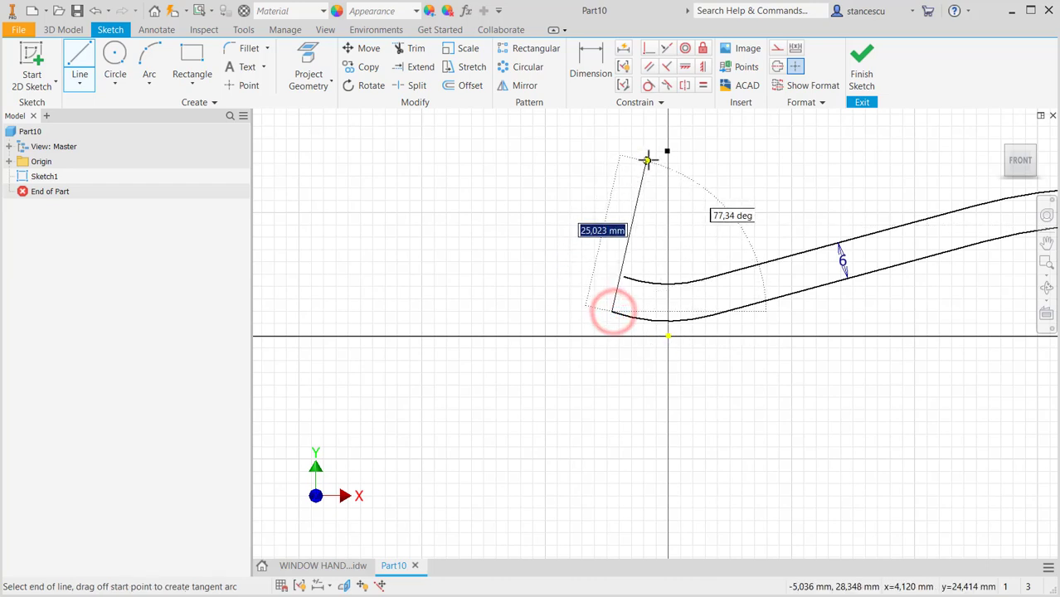
click(668, 152)
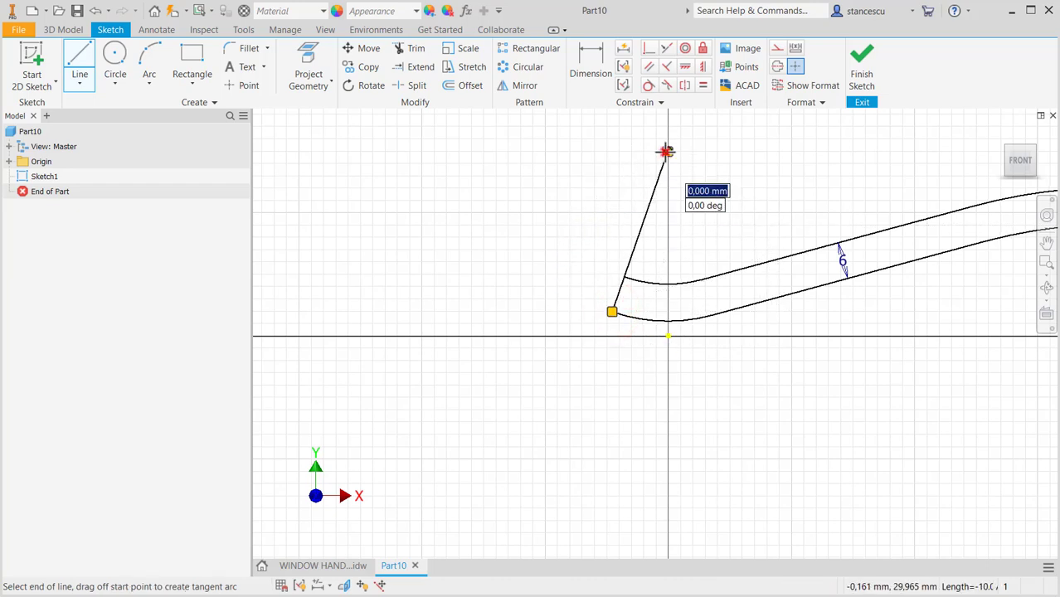
click(711, 314)
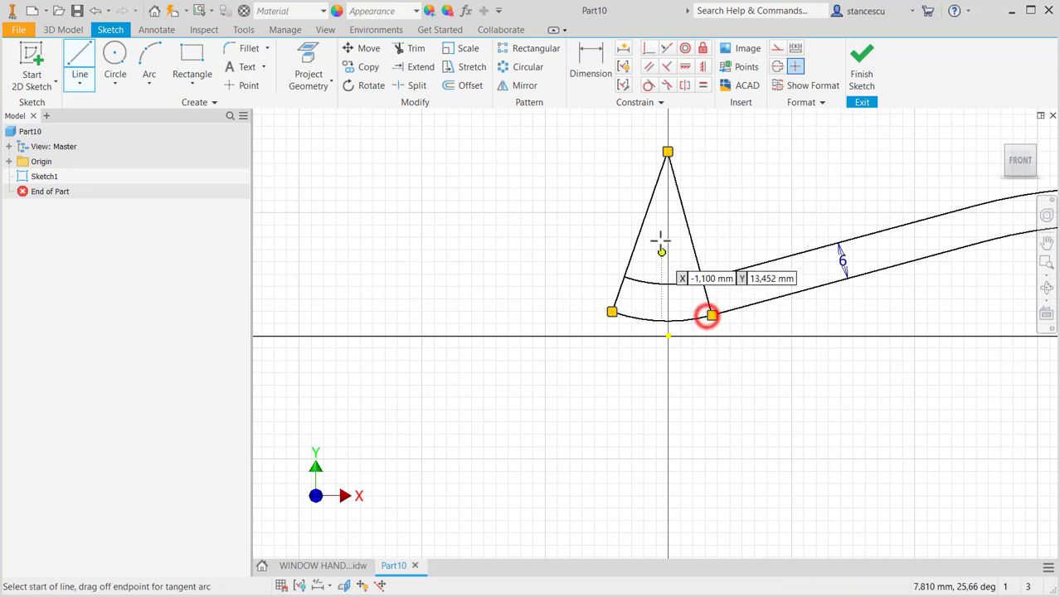
click(668, 154)
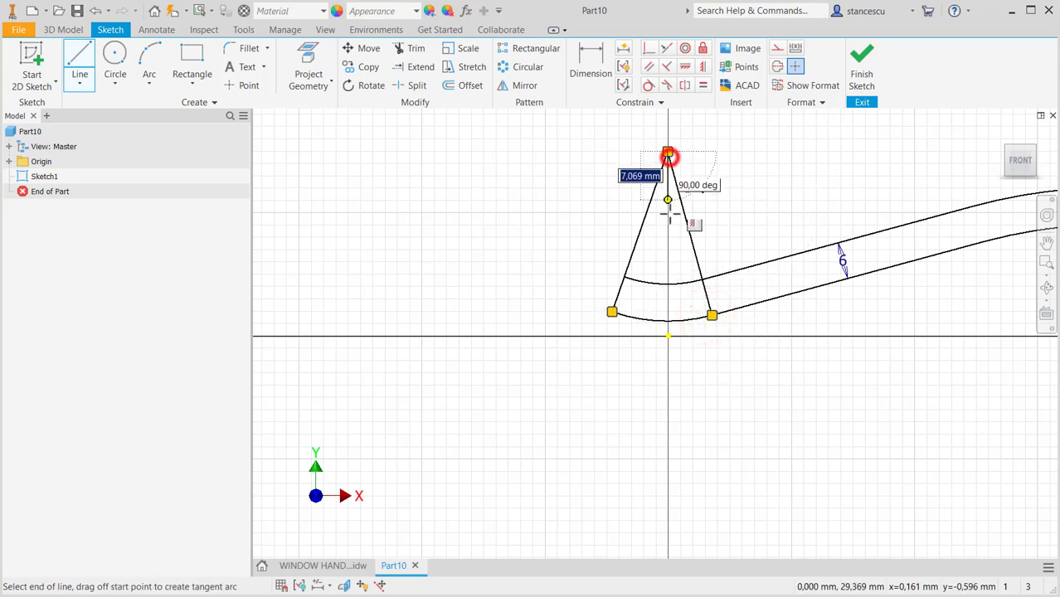
click(668, 321)
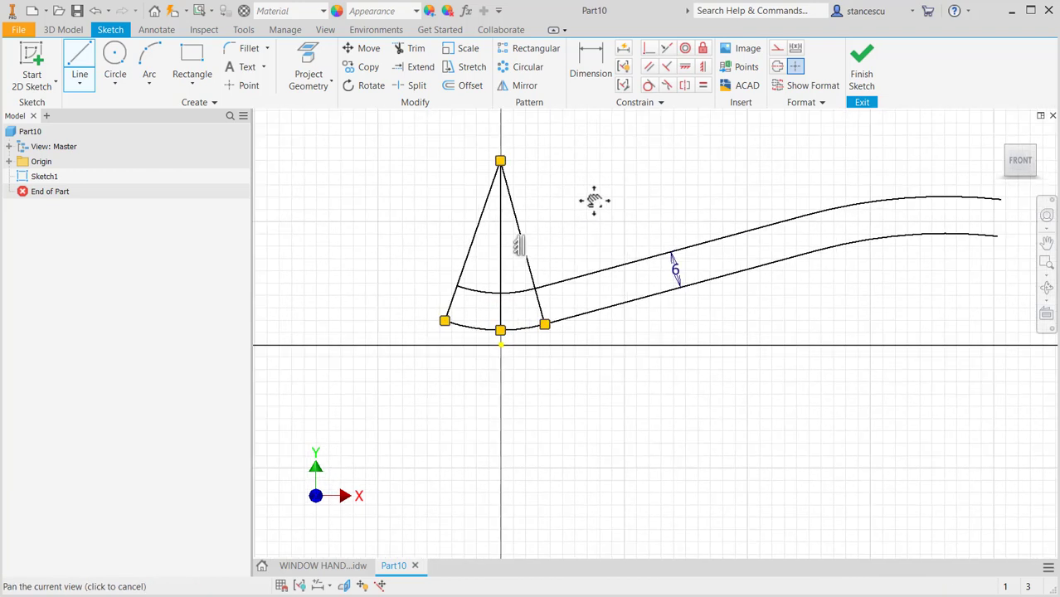
- Draw two radial lines joining both ends of the upper arc at the raised end of the arm to its center point
middle_drag(806, 184, 502, 213)
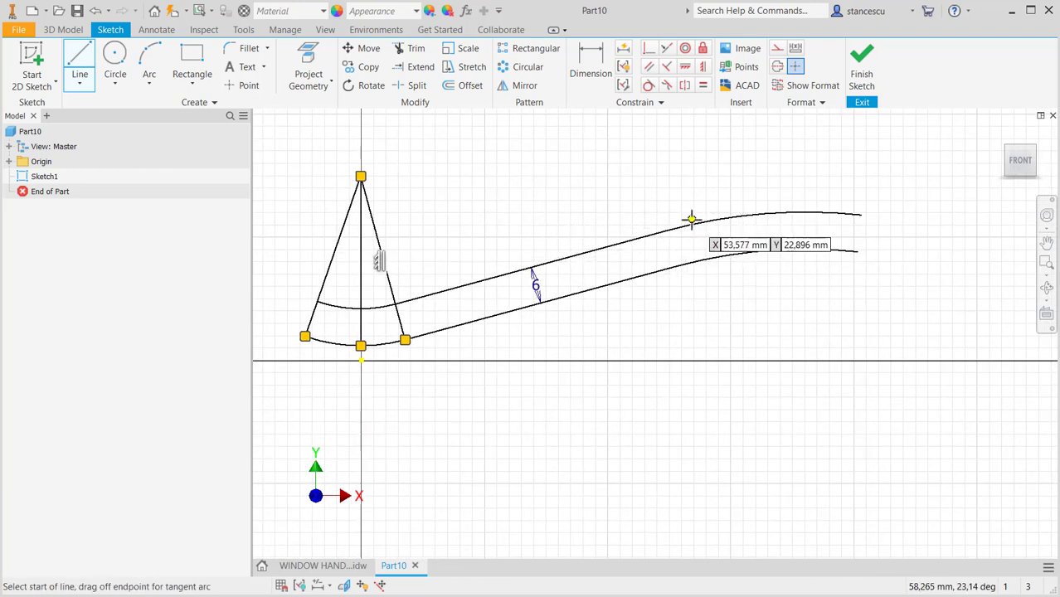
click(667, 229)
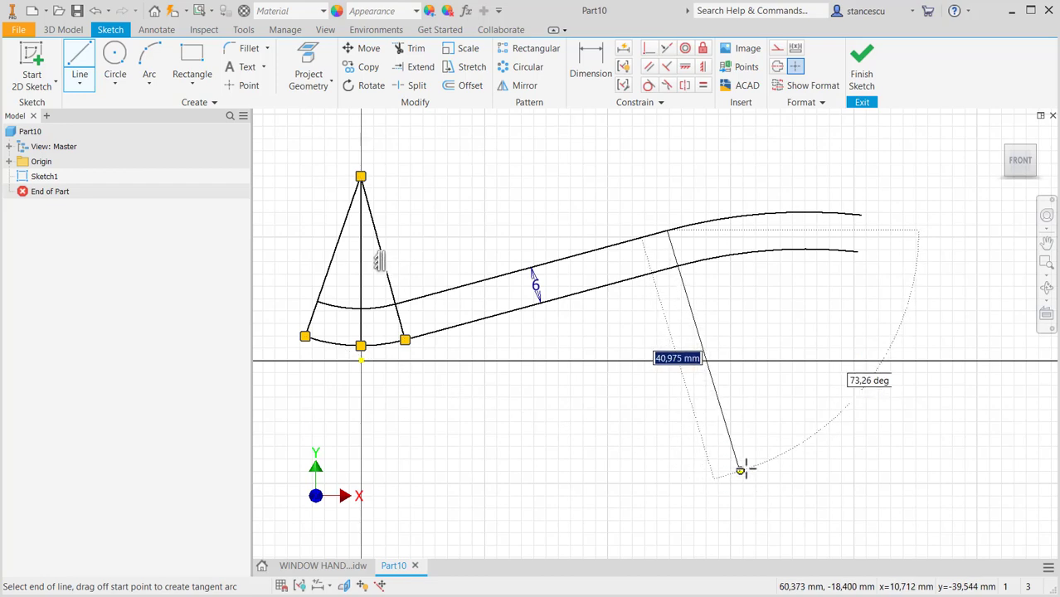
scroll(783, 420, down, 3)
middle_drag(761, 482, 703, 360)
click(738, 485)
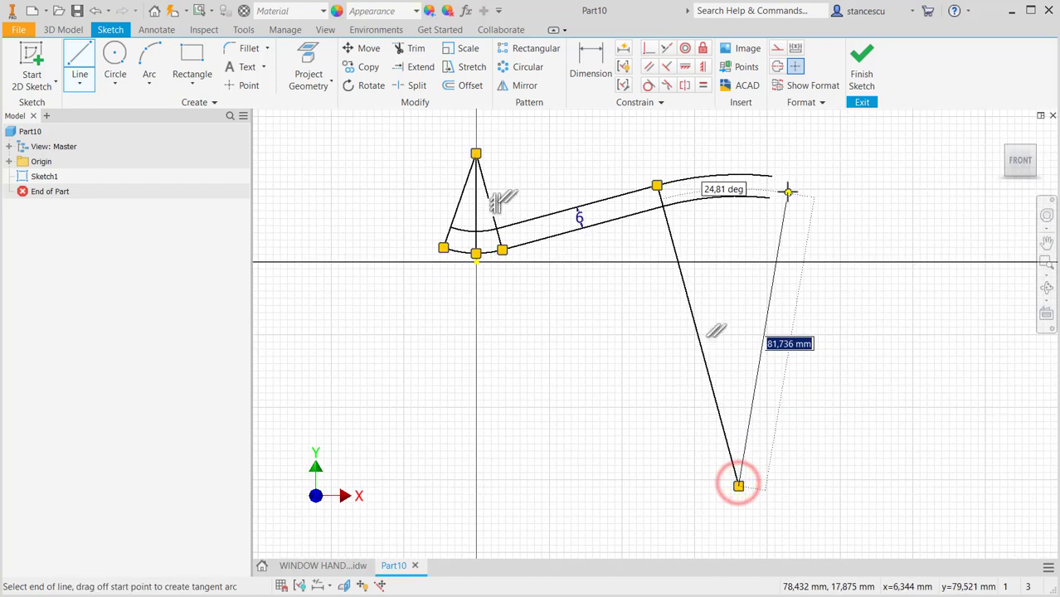
click(769, 175)
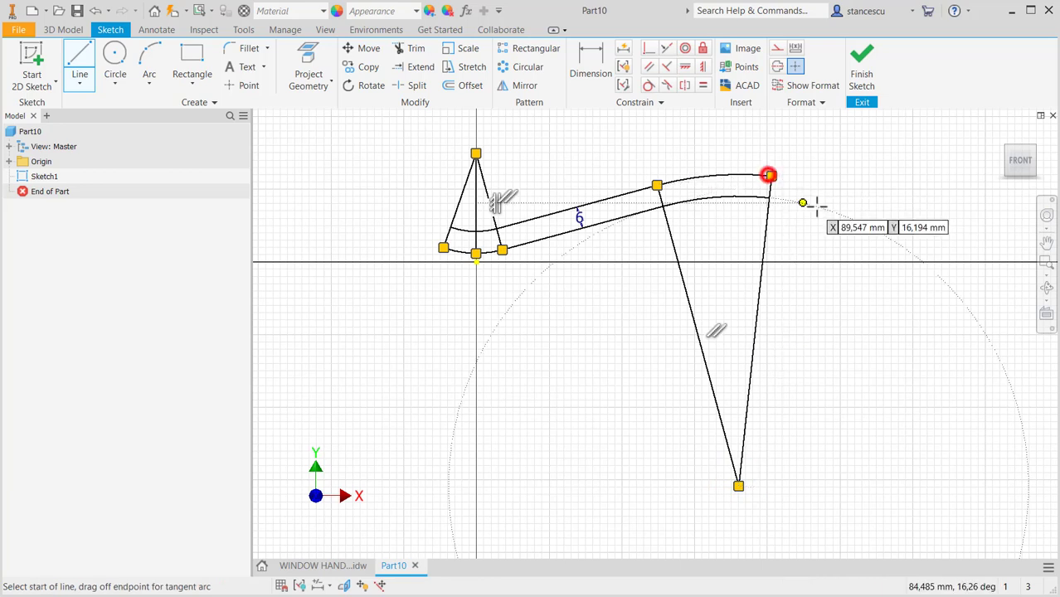
key(Escape)
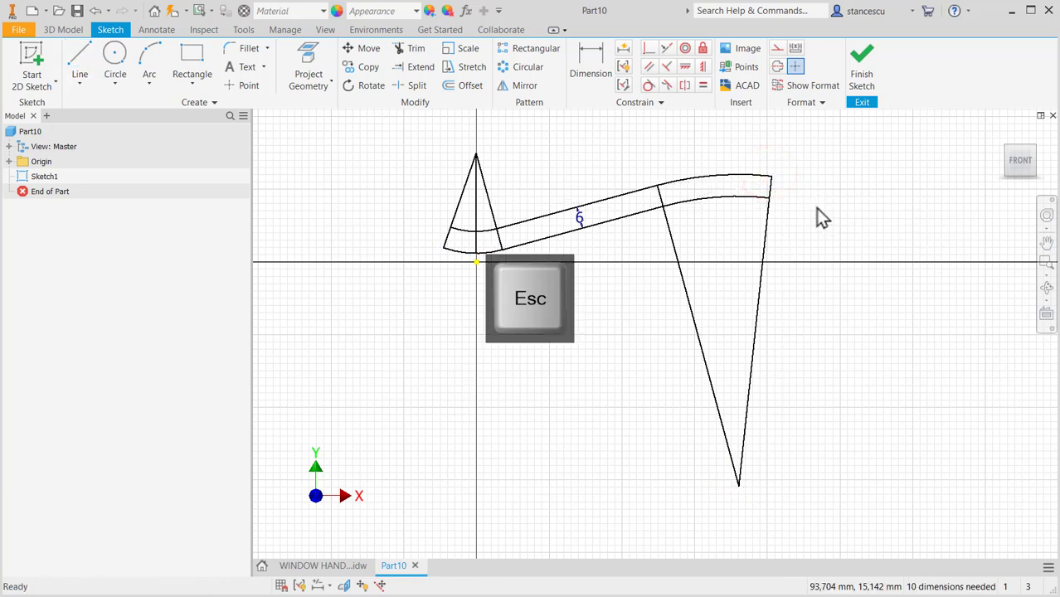
- Convert all the radial lines of both arcs to construction geometry
drag(537, 158, 452, 195)
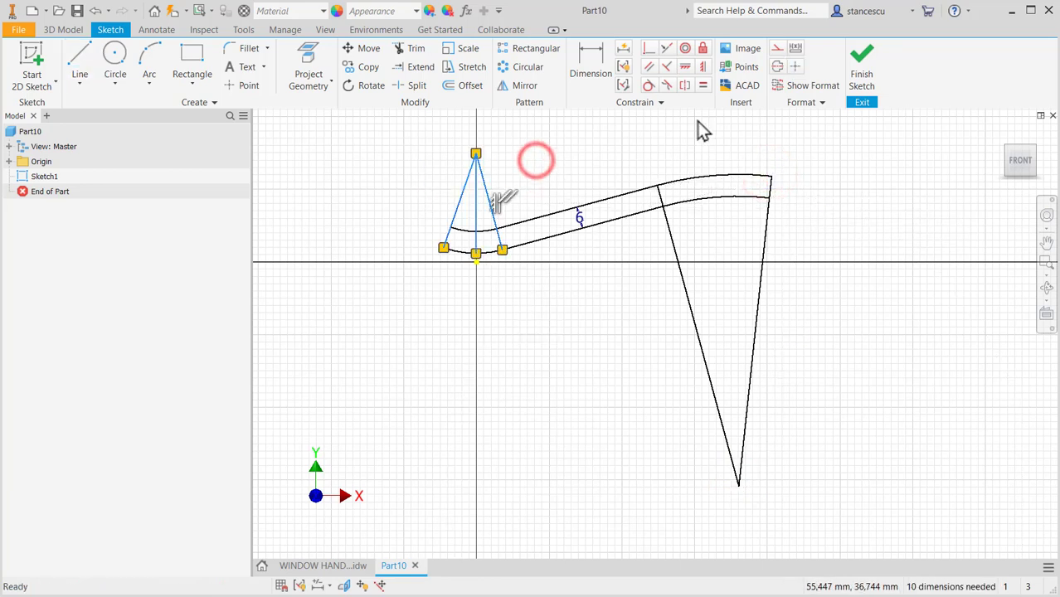
click(776, 49)
drag(796, 355, 705, 331)
click(776, 48)
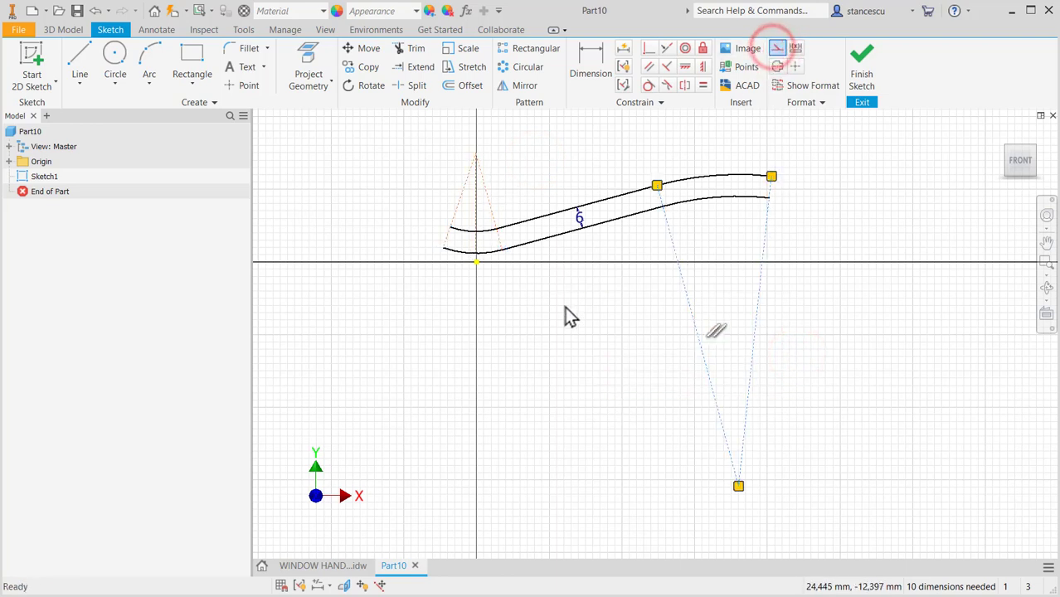
- Dimension the angle between the first arc's outer end radial line and its vertical line as 8°
middle_drag(569, 307, 619, 348)
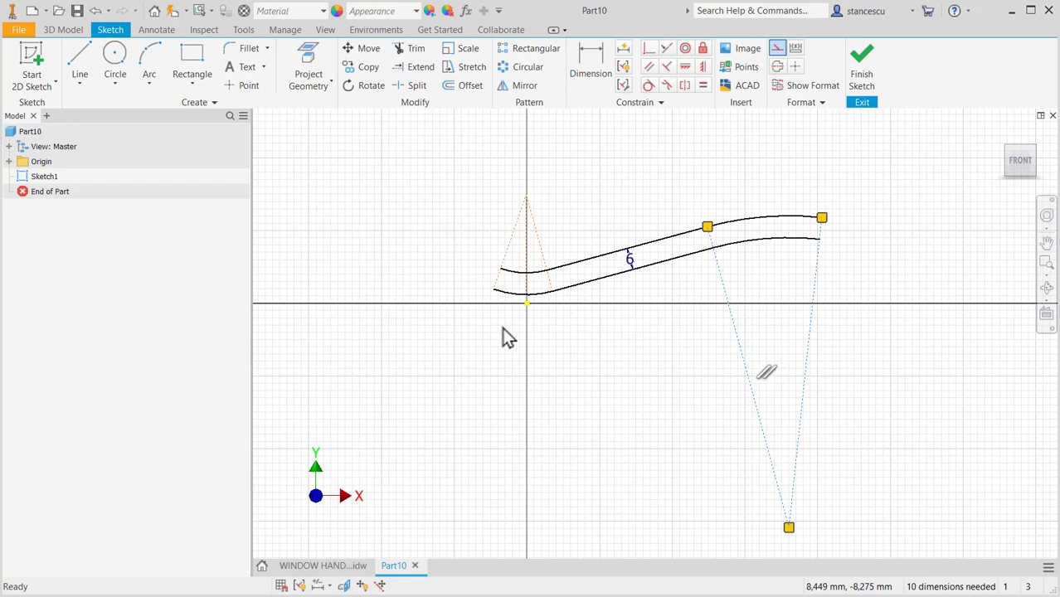
click(583, 51)
click(511, 241)
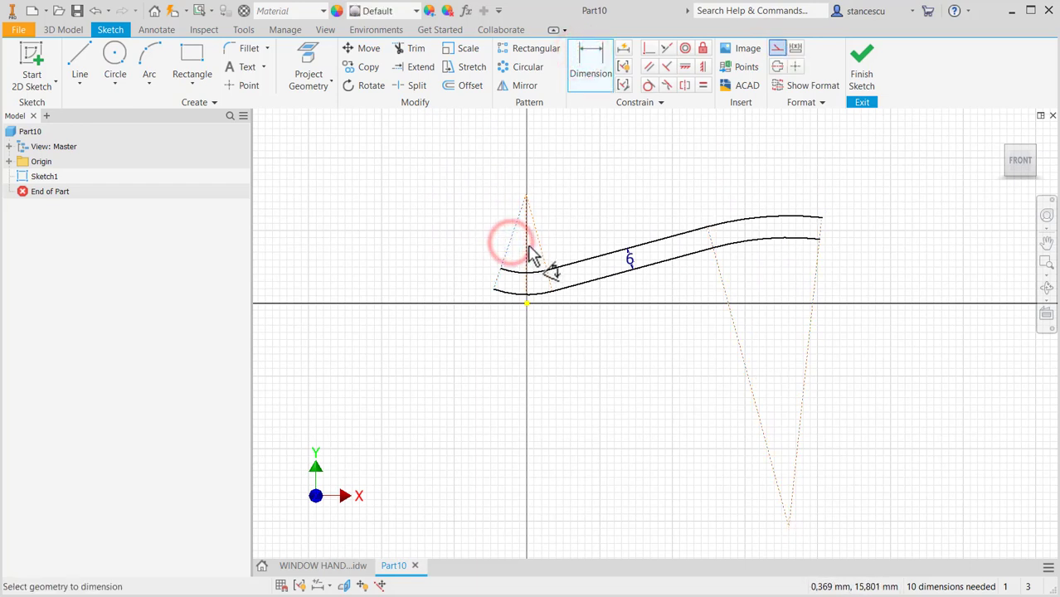
click(528, 246)
click(496, 349)
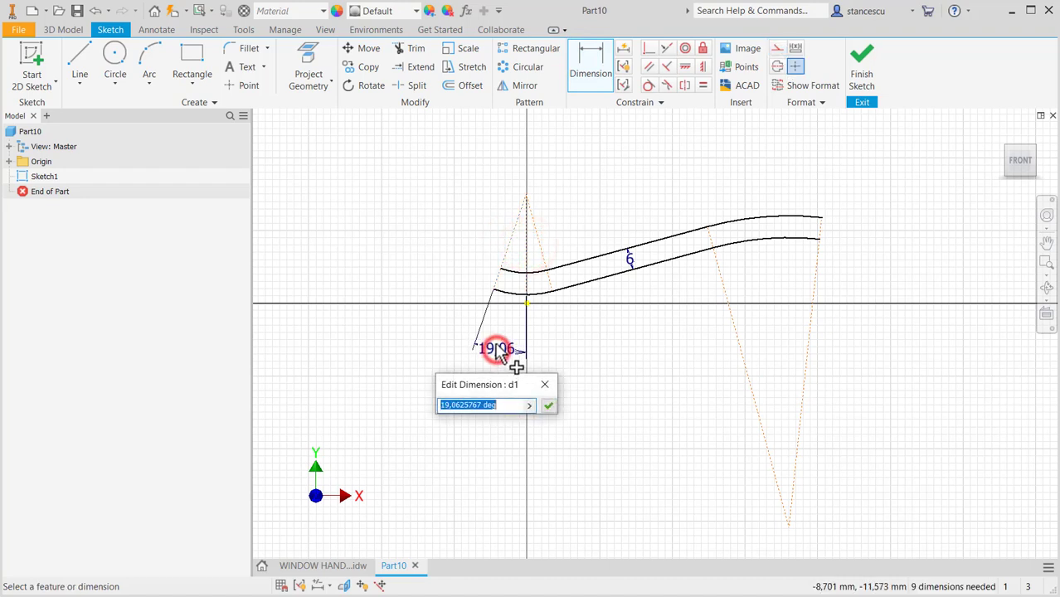
text(8)
key(Return)
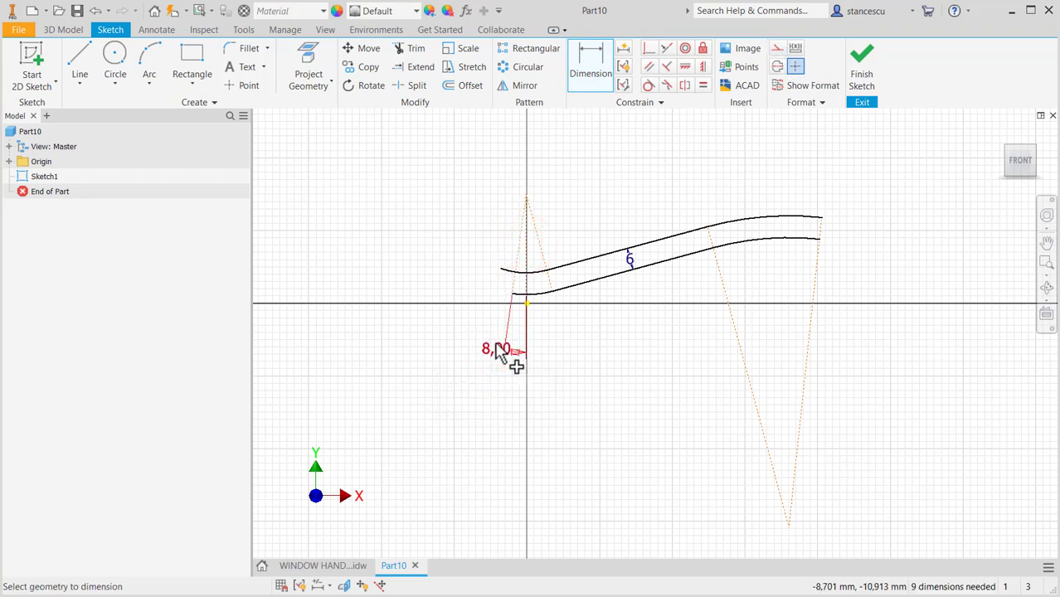
- Dimension the angle between the two end radial lines of the first arc as 22°
click(517, 257)
click(541, 252)
click(547, 393)
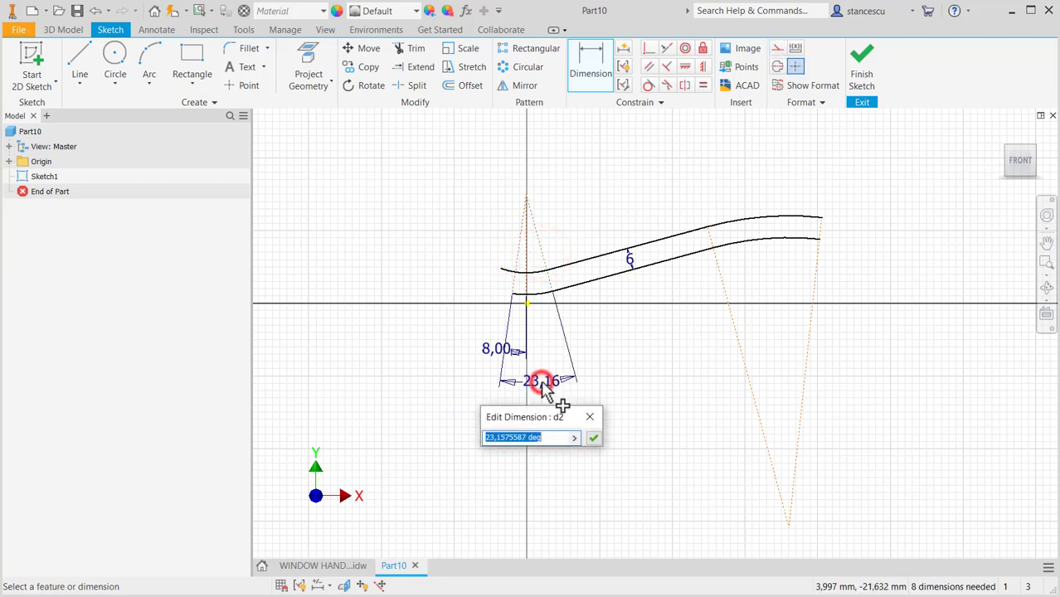
text(22)
key(Return)
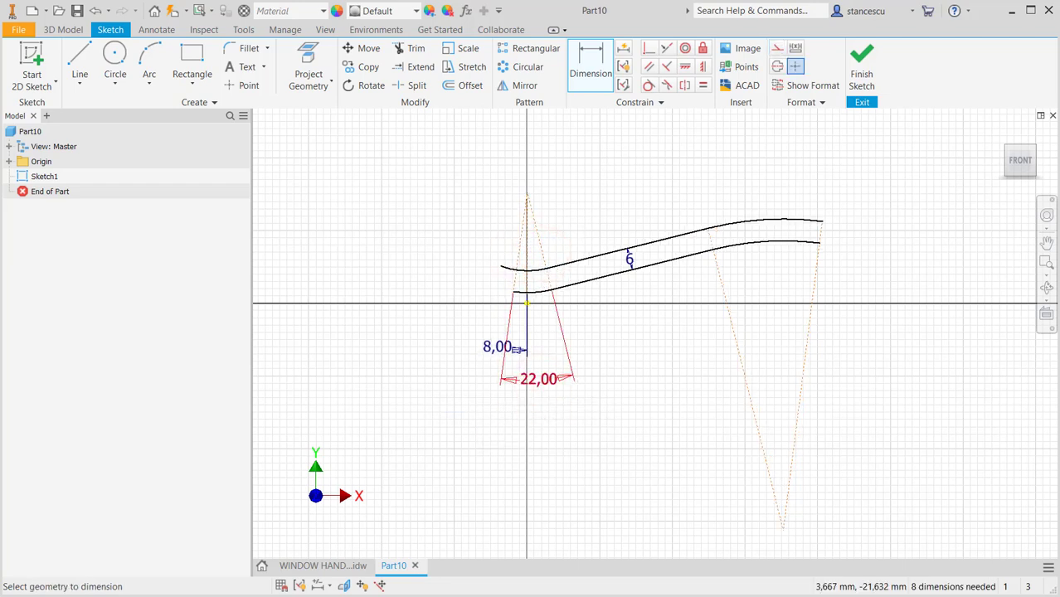
- Dimension the angle between the two end radial lines of the arc at the raised end as 22°
click(718, 293)
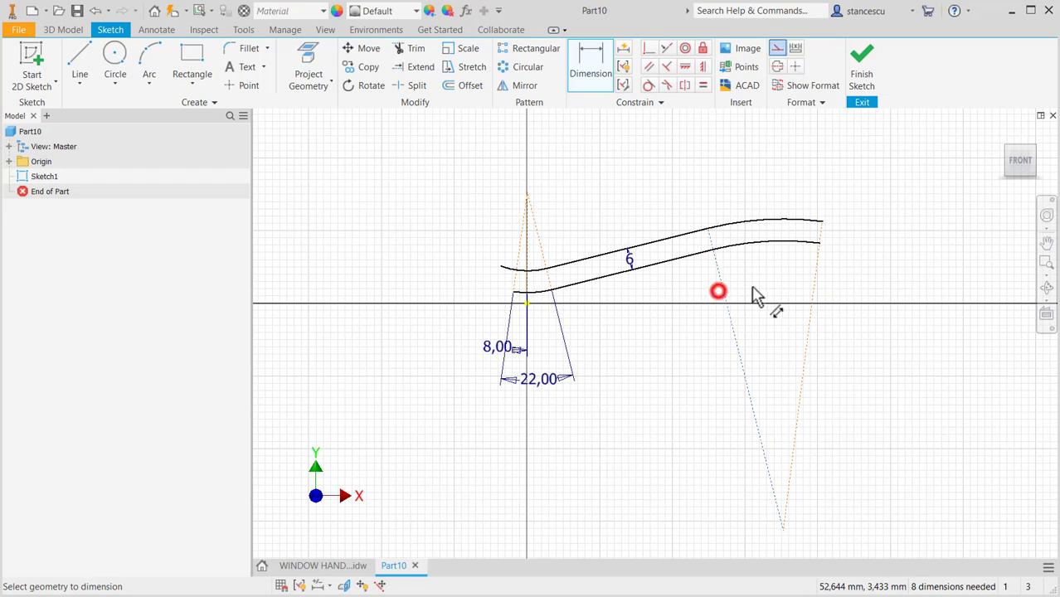
click(817, 294)
click(776, 289)
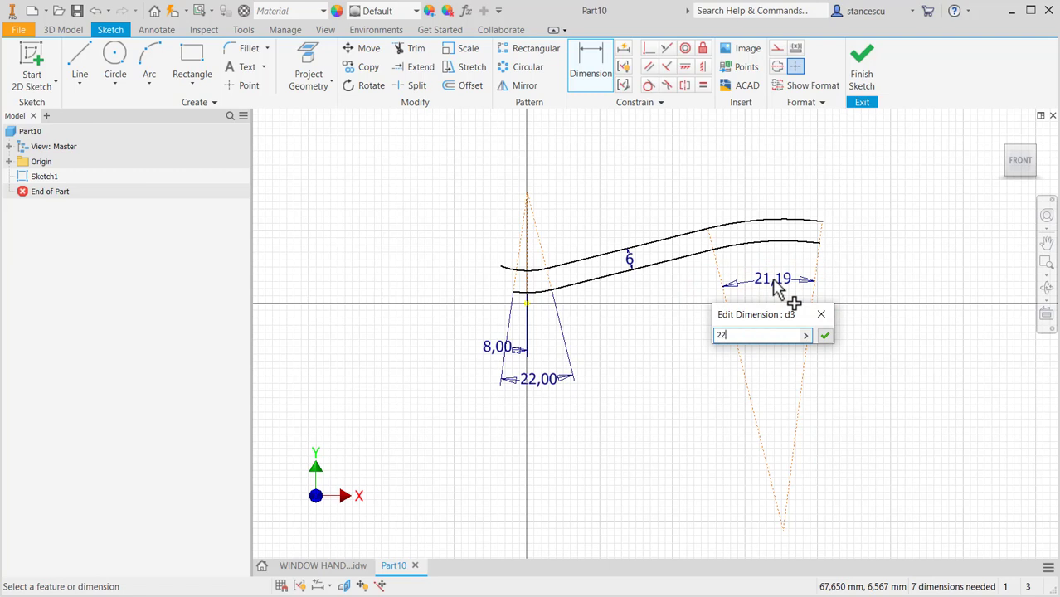
key(Return)
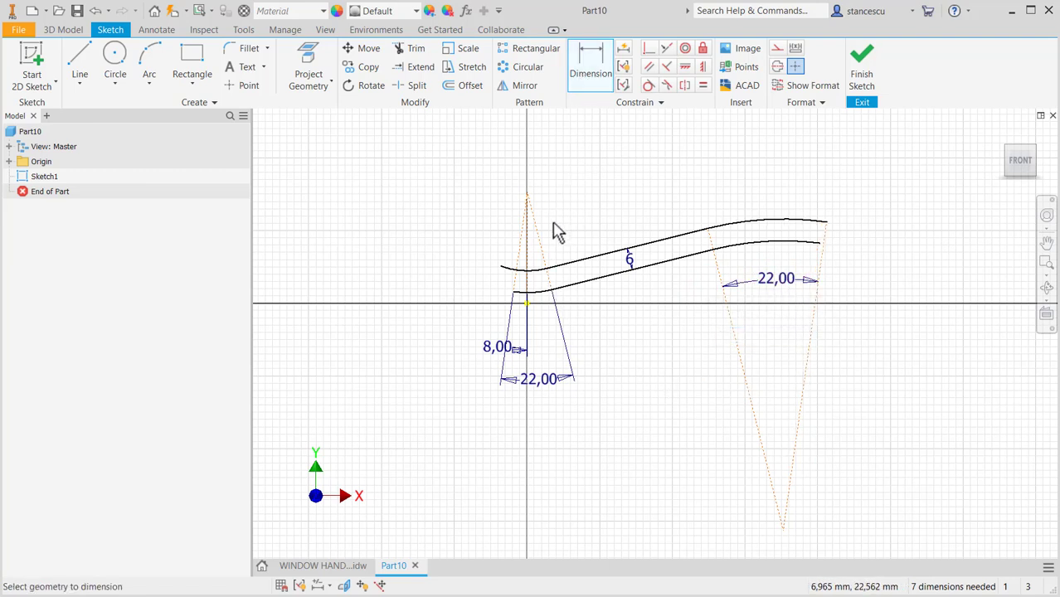
- Trim the upper curve's overhang beyond the radial line at the arm's lower end and close that end with a line
scroll(559, 233, down, 3)
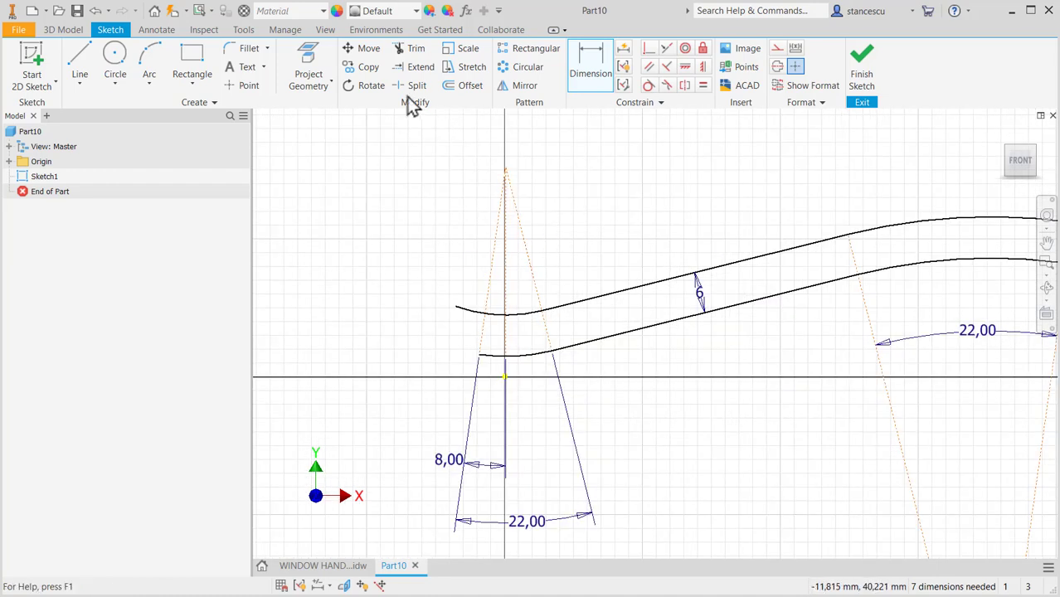
click(417, 50)
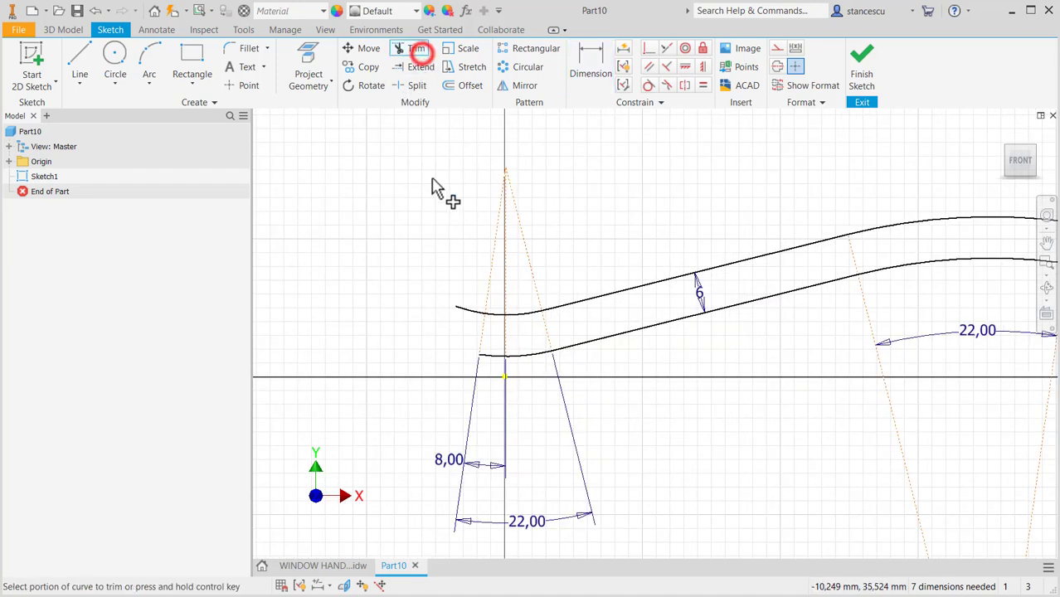
click(469, 314)
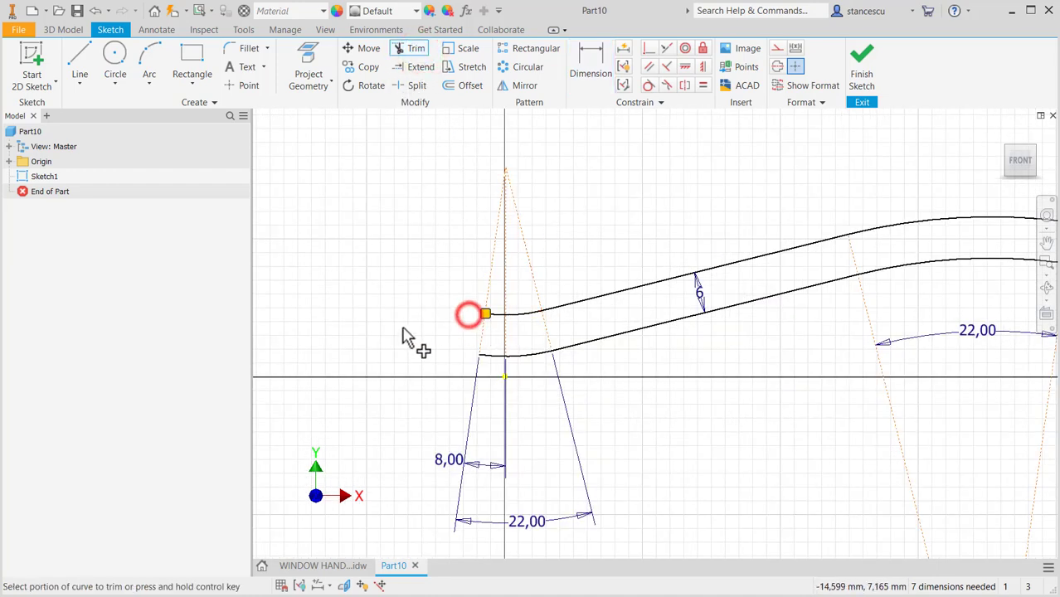
click(83, 64)
click(485, 314)
click(479, 353)
- Draw a line along the outer radial line at the raised end, from the upper arc's endpoint to just past the lower arc
mouse_move(655, 348)
middle_down()
mouse_move(473, 355)
mouse_move(425, 377)
middle_up()
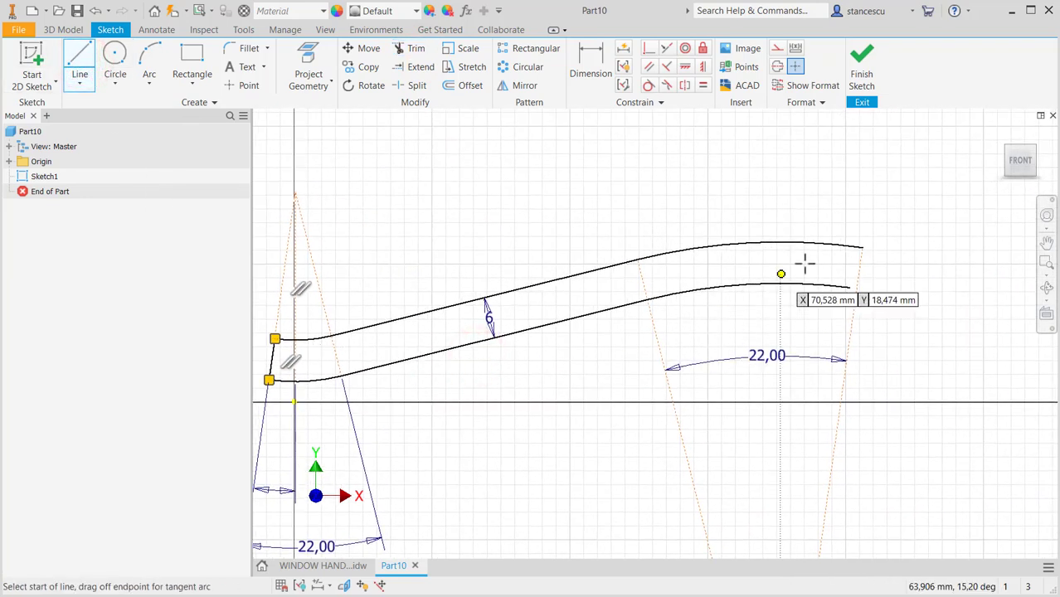
click(861, 247)
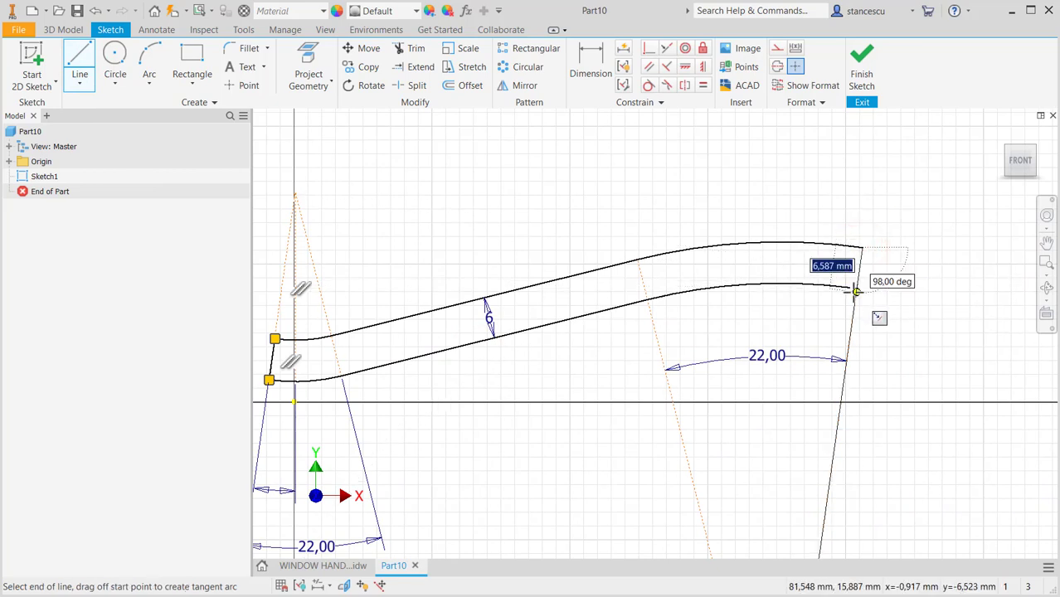
click(853, 317)
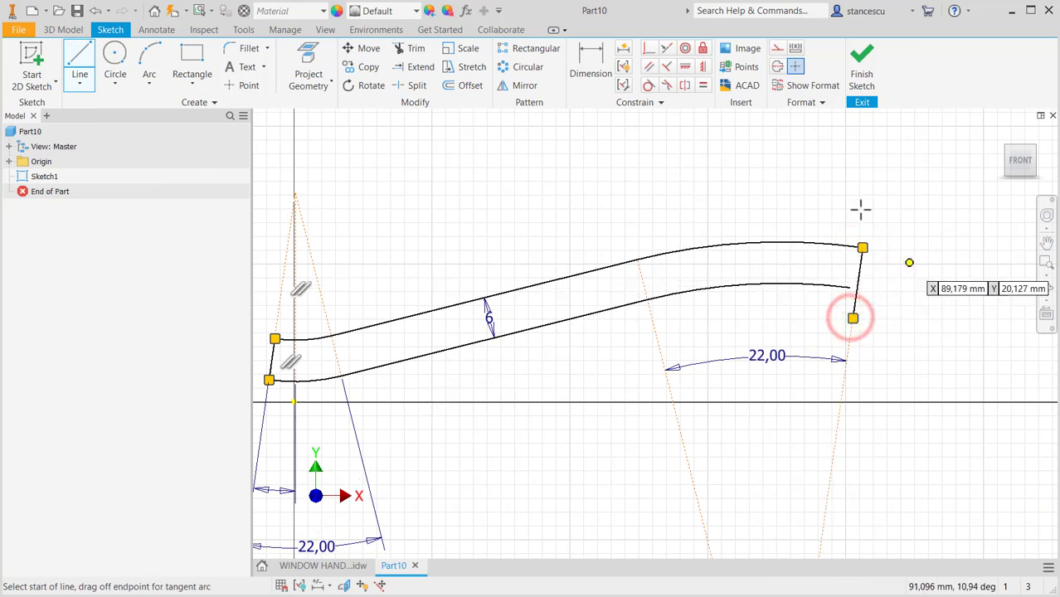
- Extend the lower arc to the closing line at the raised end and trim the line's excess below it
click(420, 67)
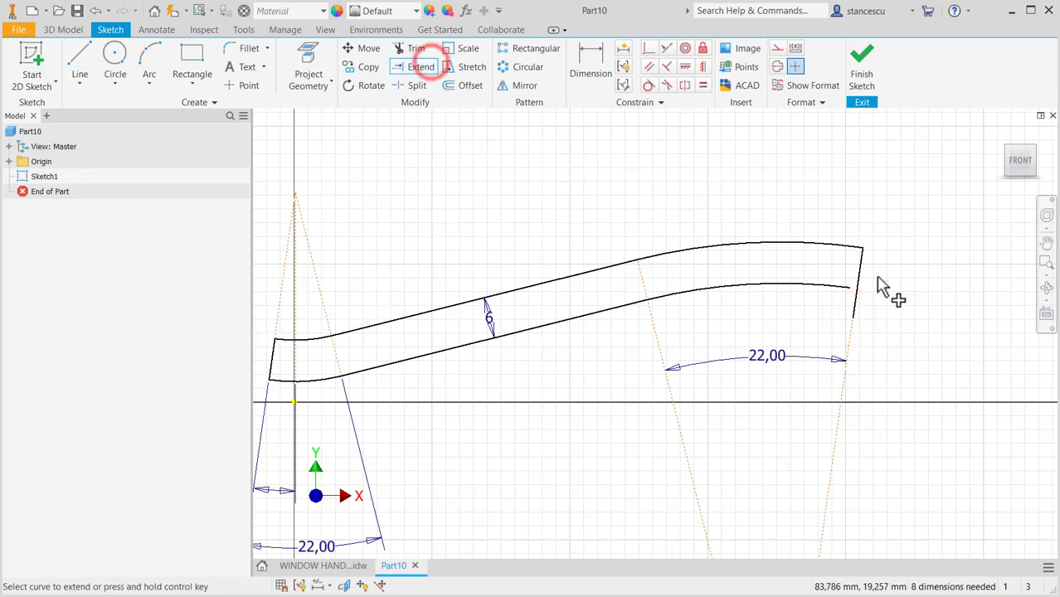
click(845, 289)
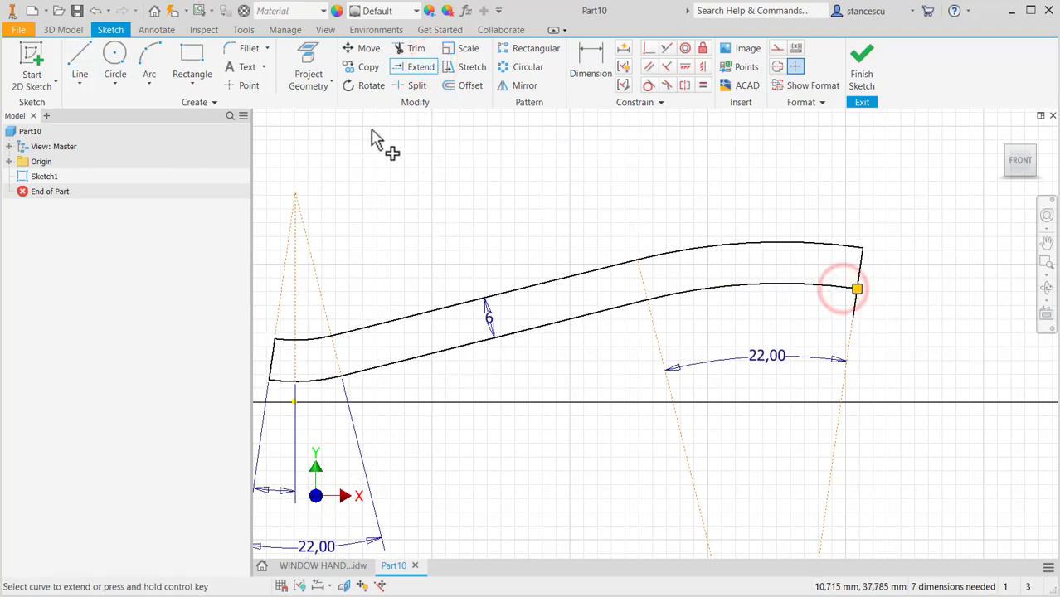
click(419, 48)
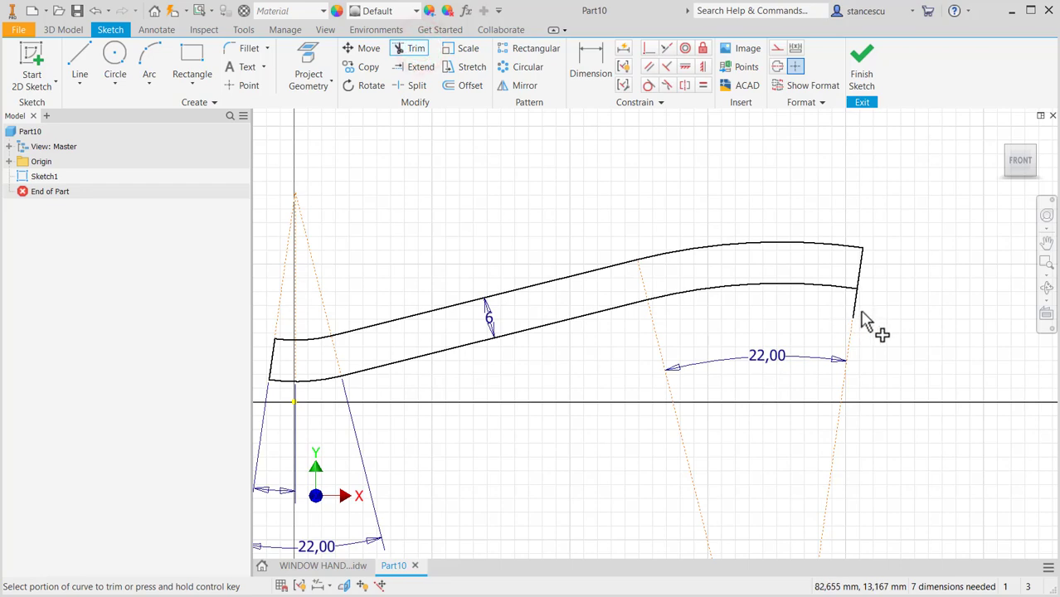
click(857, 313)
- Dimension the radius of the bottom arc at the arm's lower end as 109 mm
scroll(747, 343, down, 3)
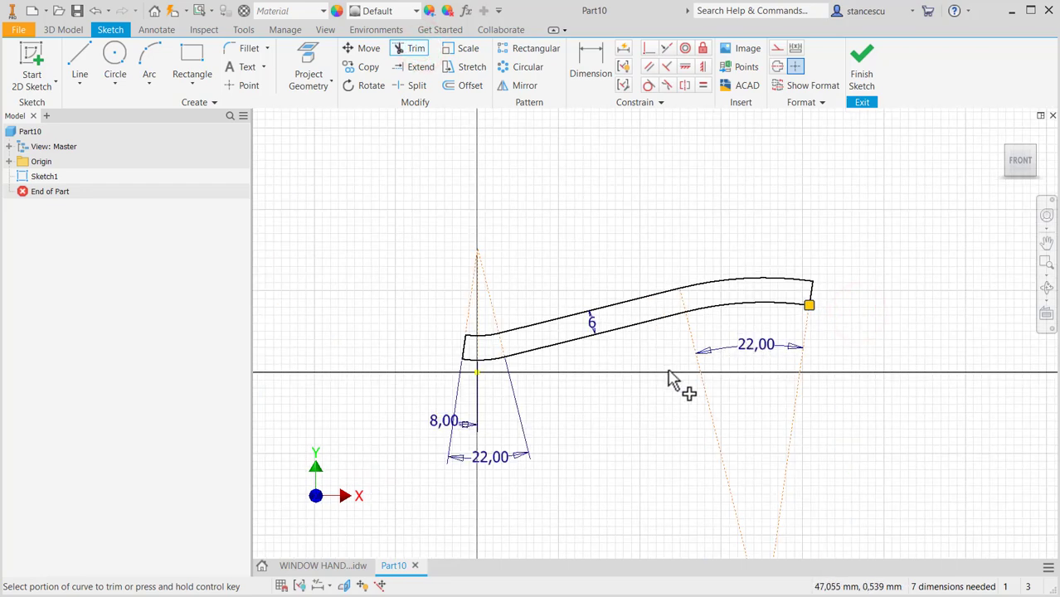
middle_drag(674, 378, 696, 340)
scroll(581, 129, down, 3)
scroll(589, 136, up, 3)
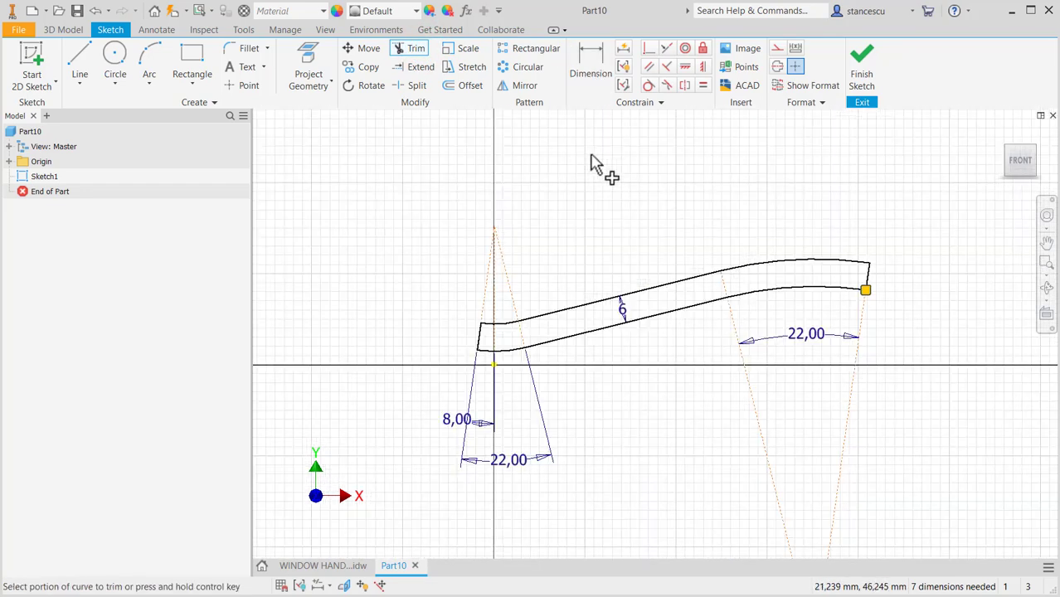
click(583, 70)
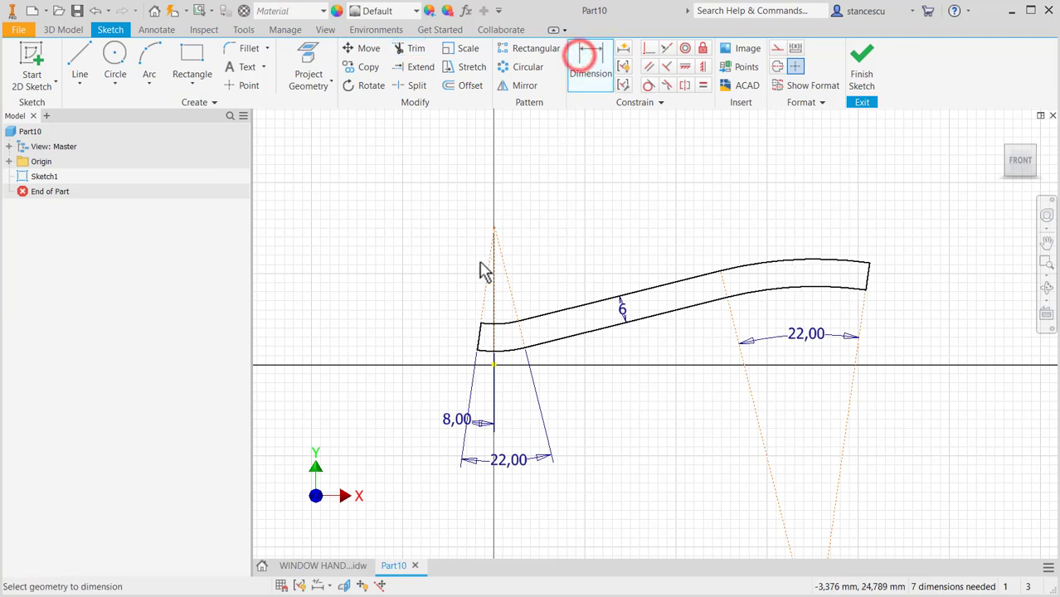
click(504, 352)
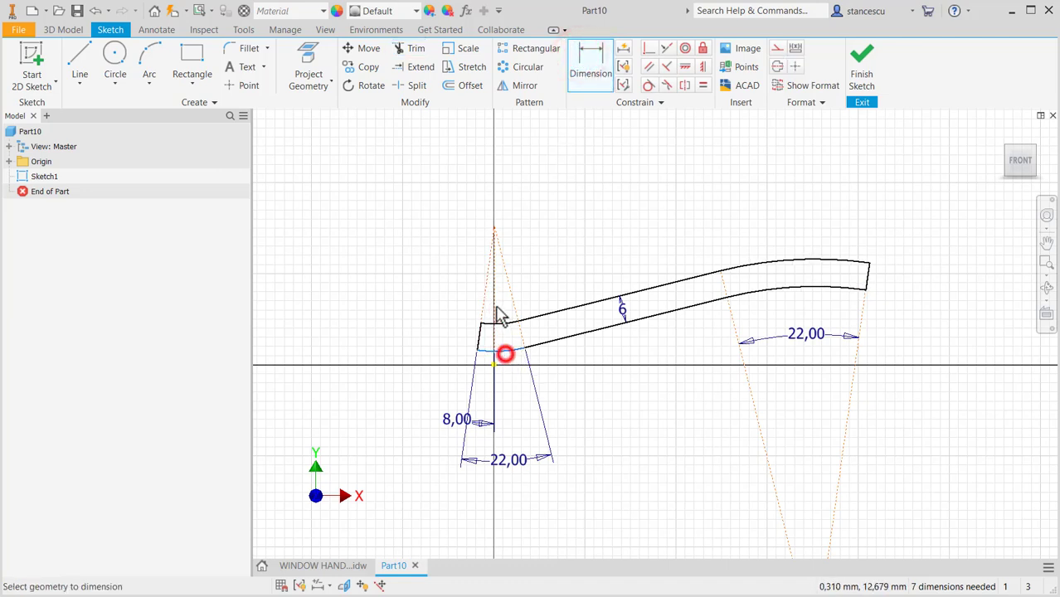
click(515, 342)
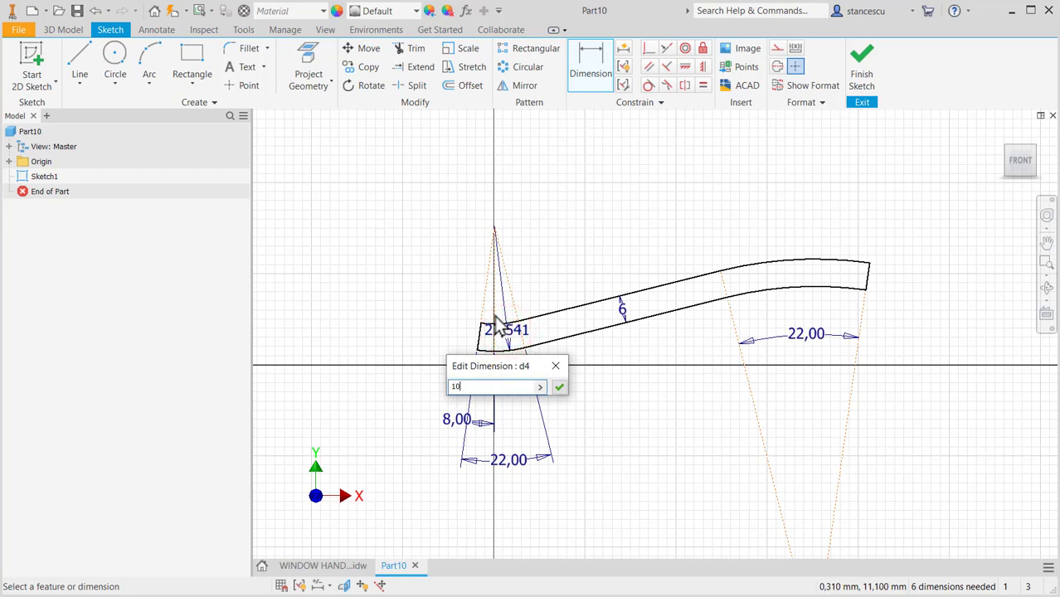
key(Return)
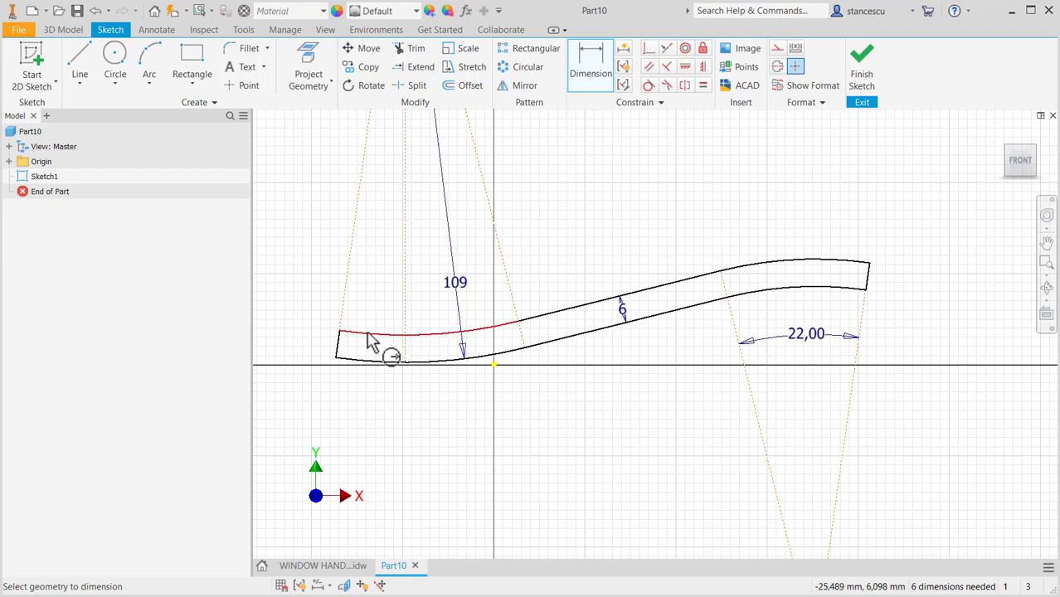
click(344, 285)
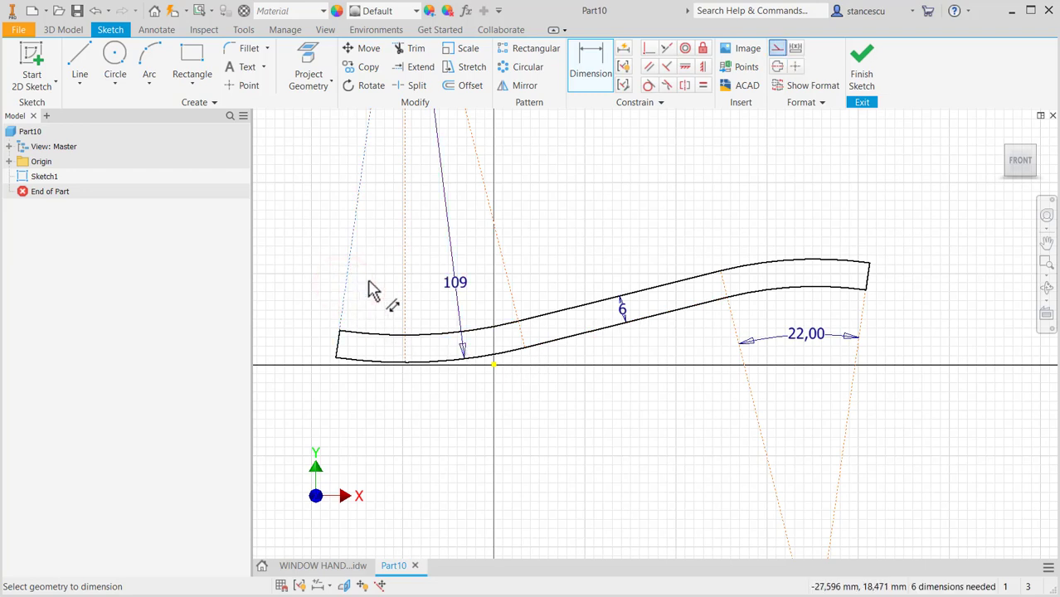
key(Escape)
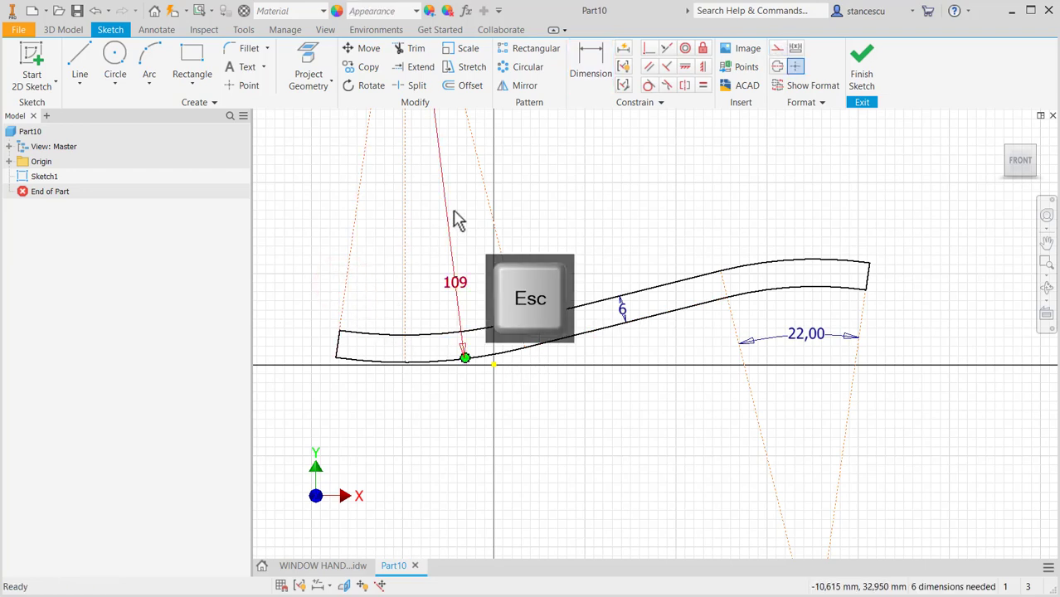
- Dimension the length of the straight lower edge between the two arcs as 125 mm
click(589, 59)
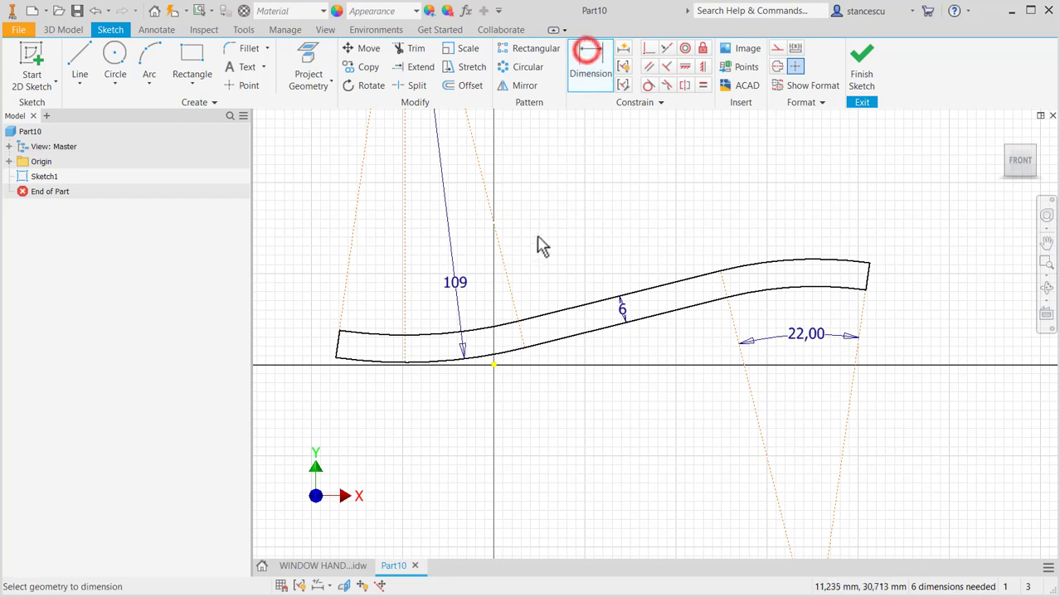
click(593, 330)
click(655, 427)
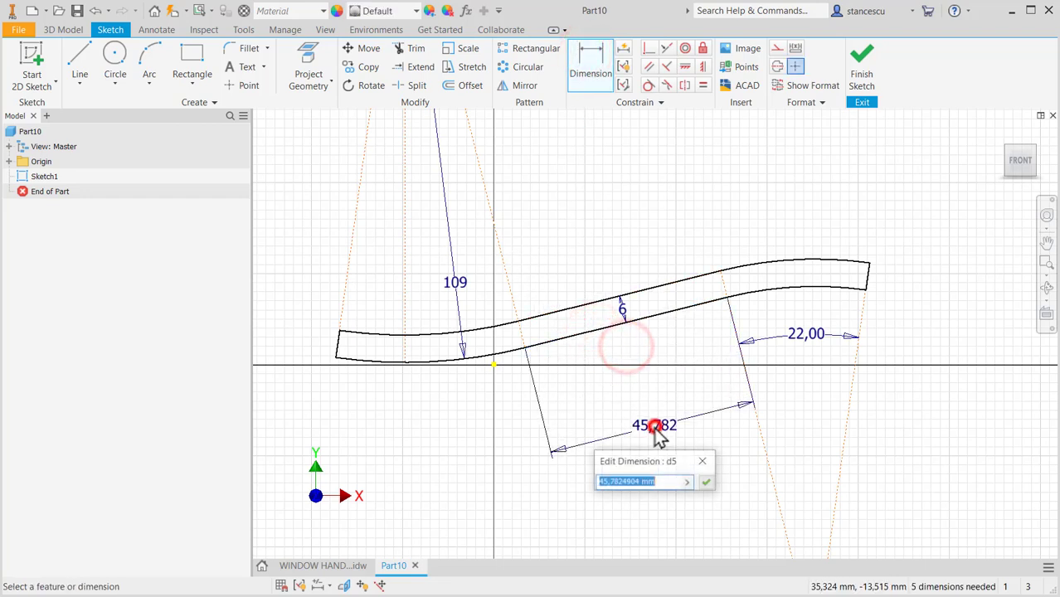
text(1)
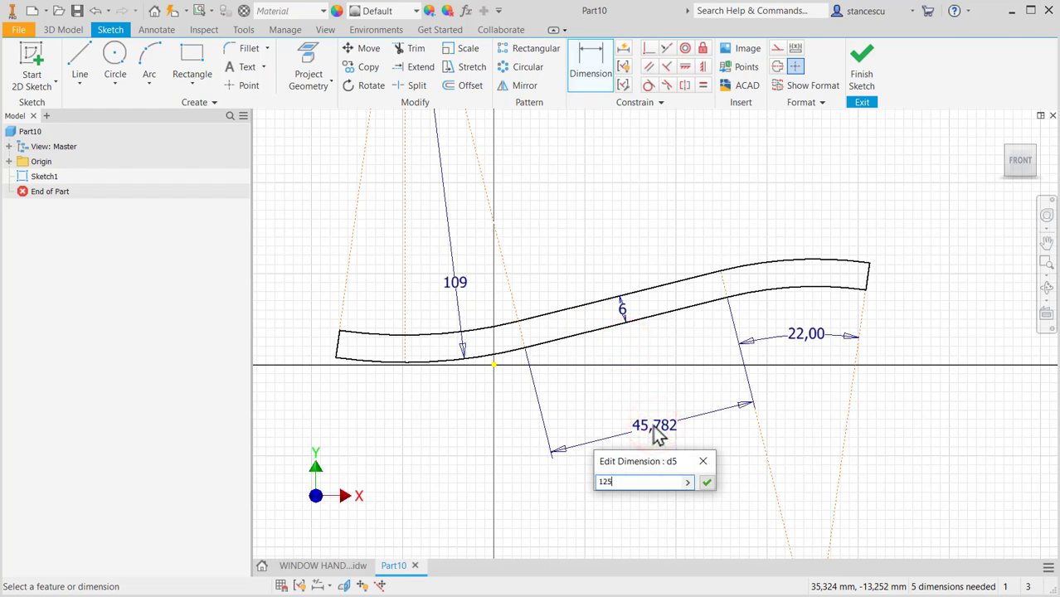
text(25)
key(Return)
- Dimension the radius of the lower arc at the arm's raised end as 115 mm
scroll(673, 457, up, 5)
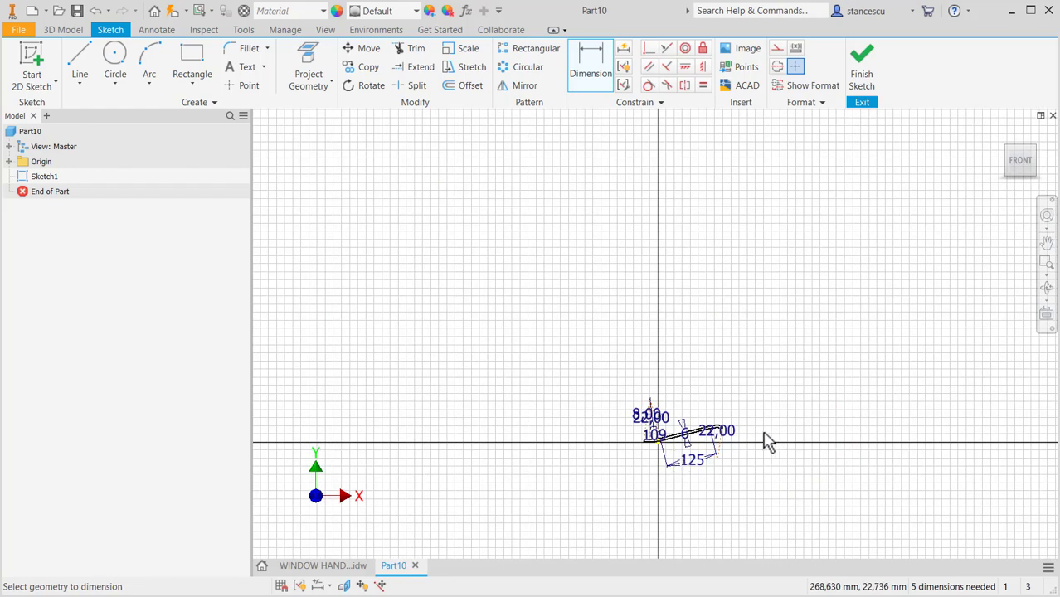
scroll(761, 441, down, 8)
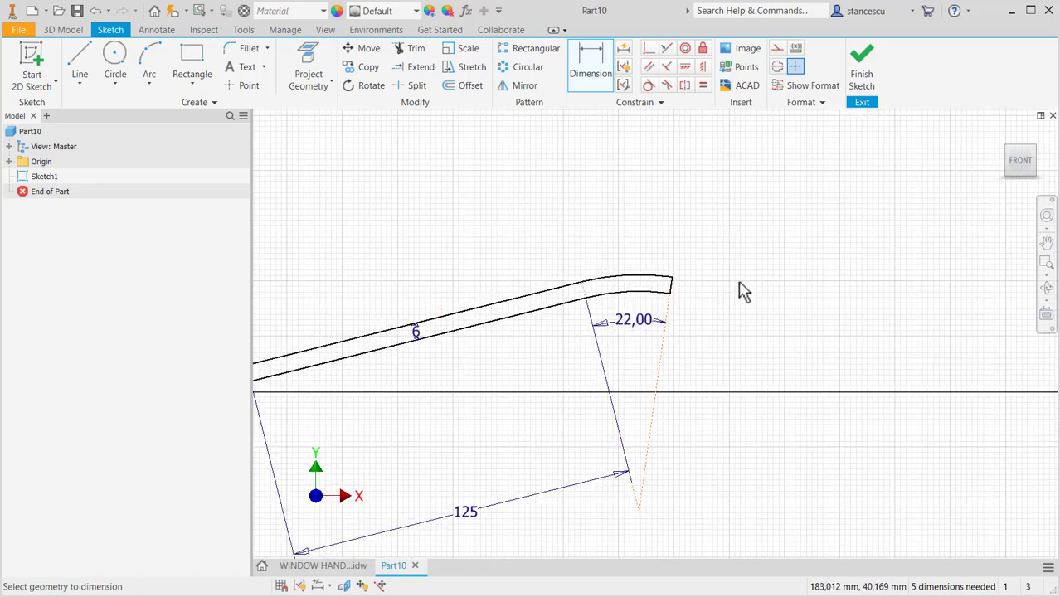
click(626, 292)
click(628, 357)
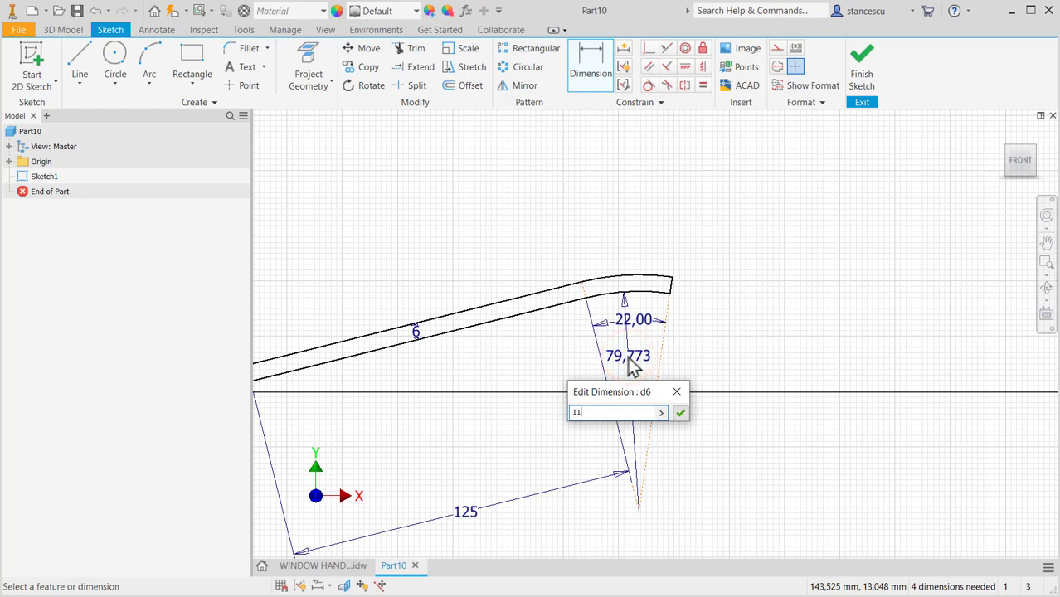
key(Return)
- Constrain the center point of the 109 mm arc vertically in line with the sketch origin
scroll(762, 345, down, 3)
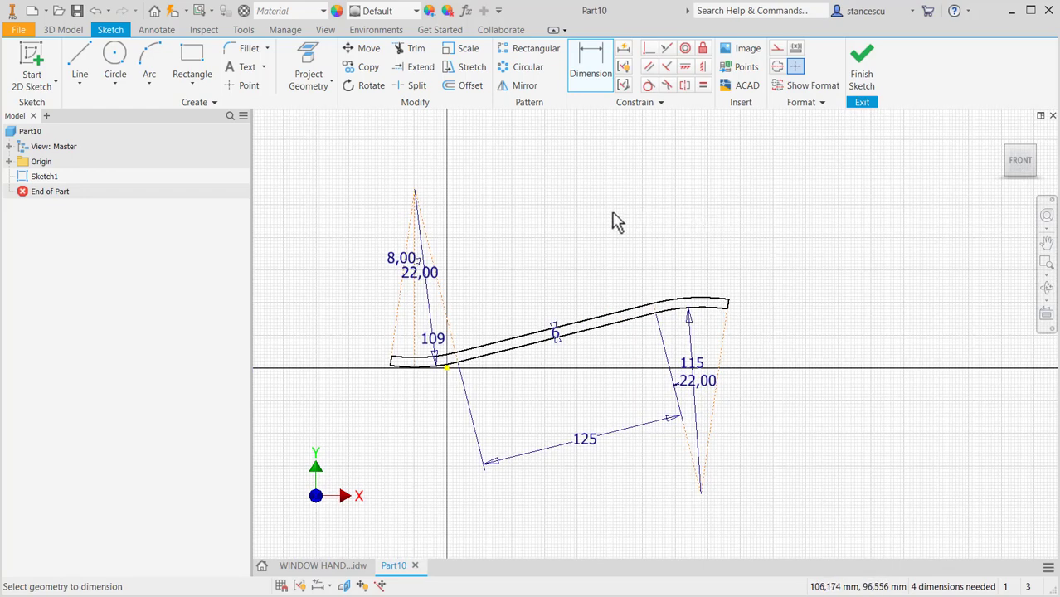
click(698, 67)
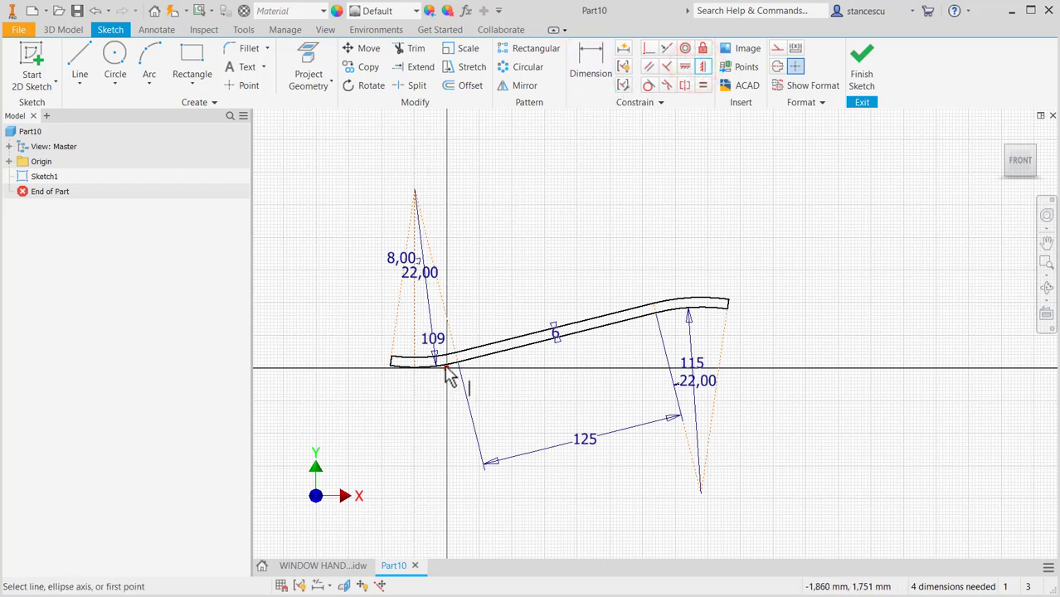
click(414, 191)
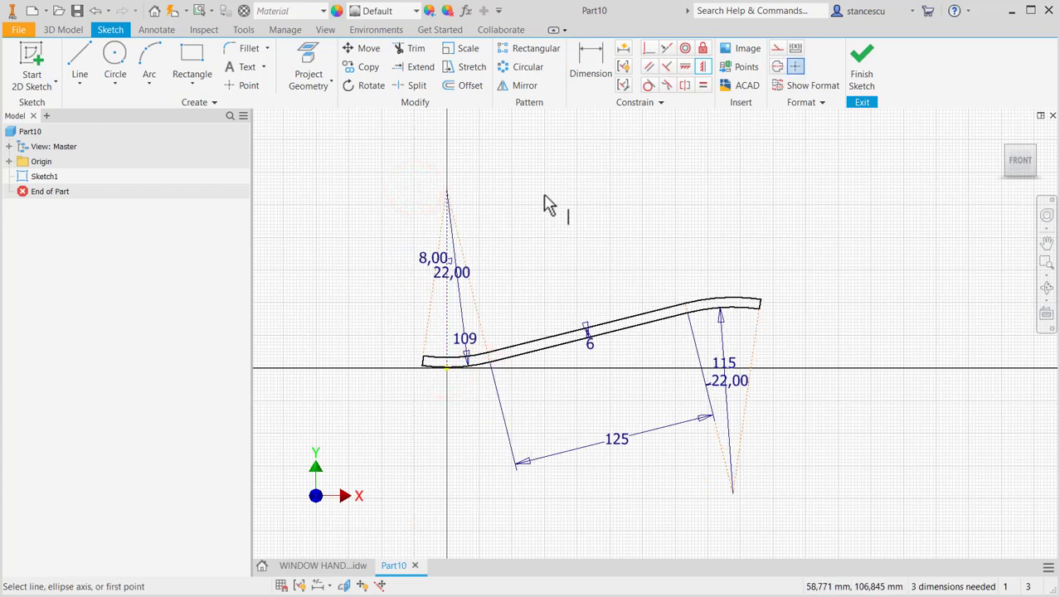
- Dimension the vertical distance from the origin to the lower-end arc's center, linking it to the arc's radius dimension d4
click(605, 66)
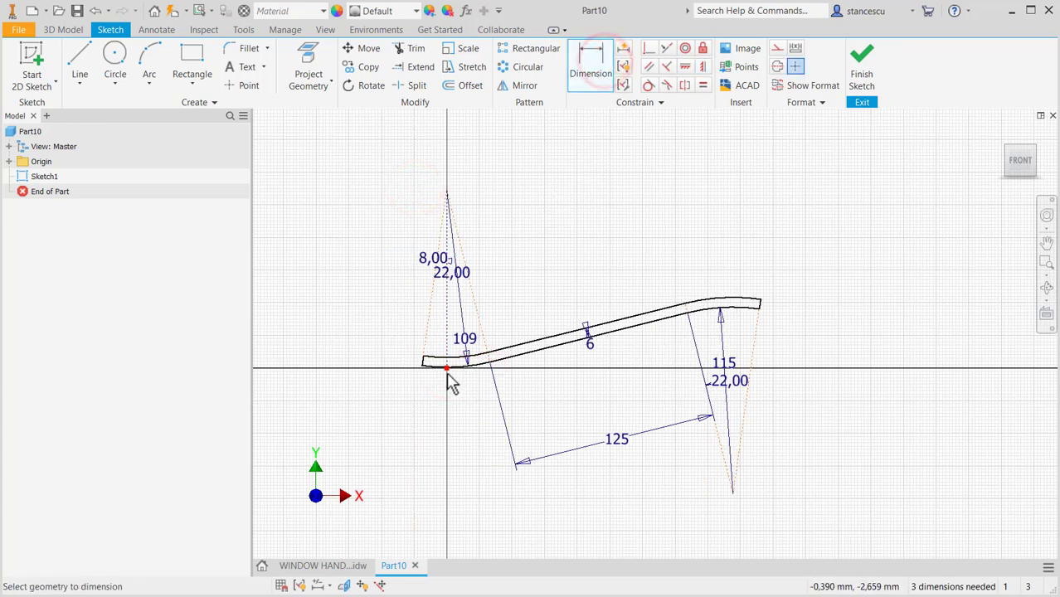
click(446, 191)
click(387, 258)
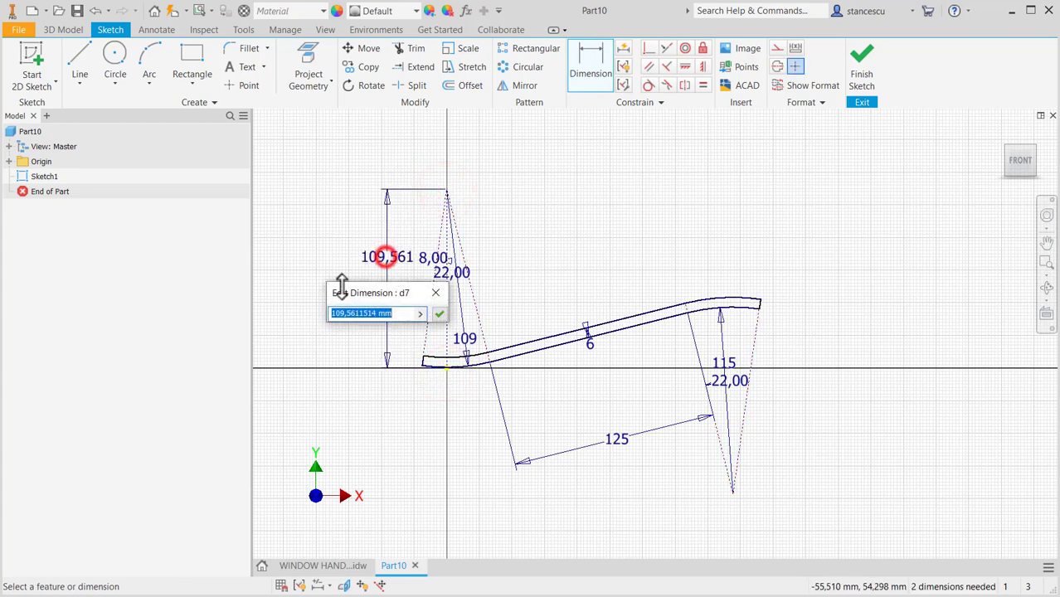
click(464, 340)
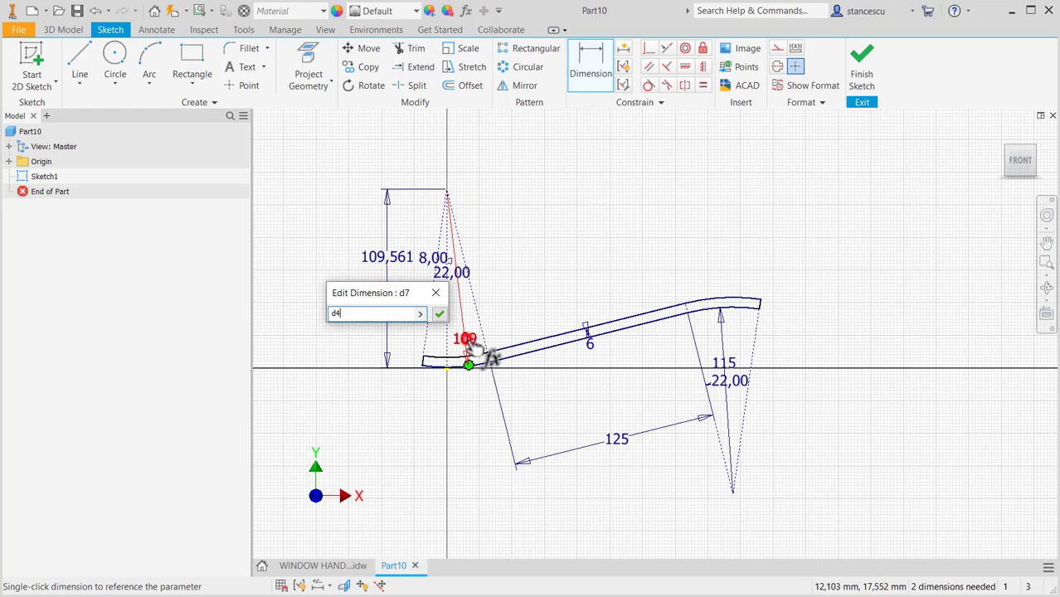
click(439, 315)
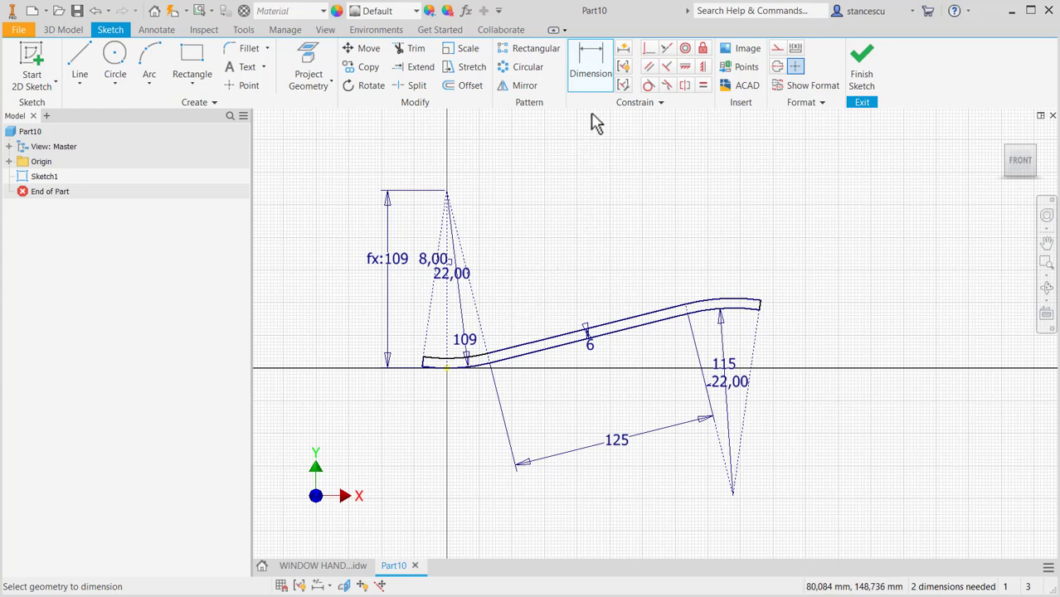
- Apply automatic dimensions and constraints to the curves of the arm's profile sketch
click(623, 50)
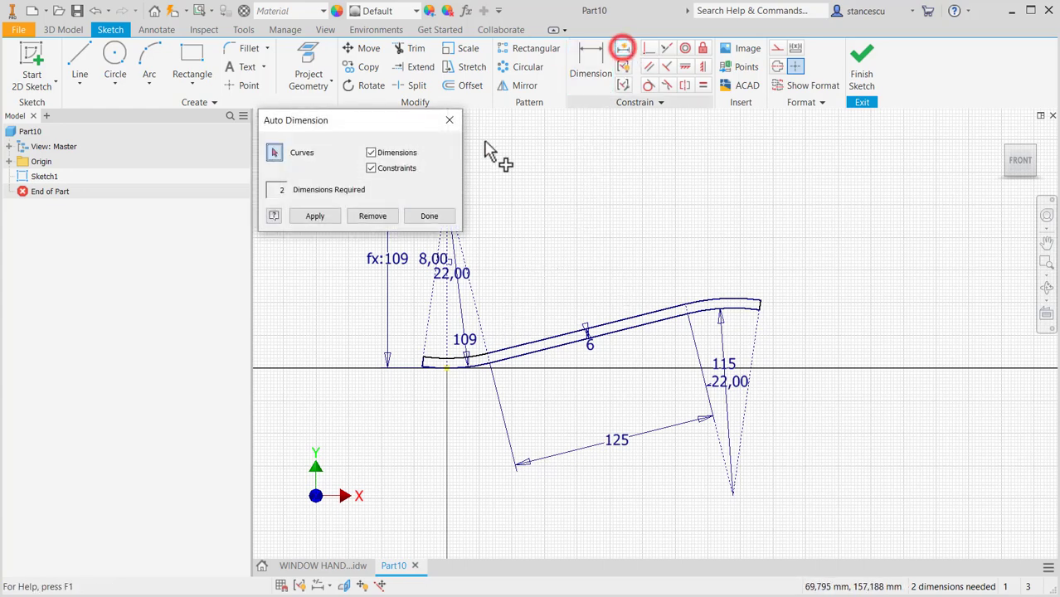
click(305, 214)
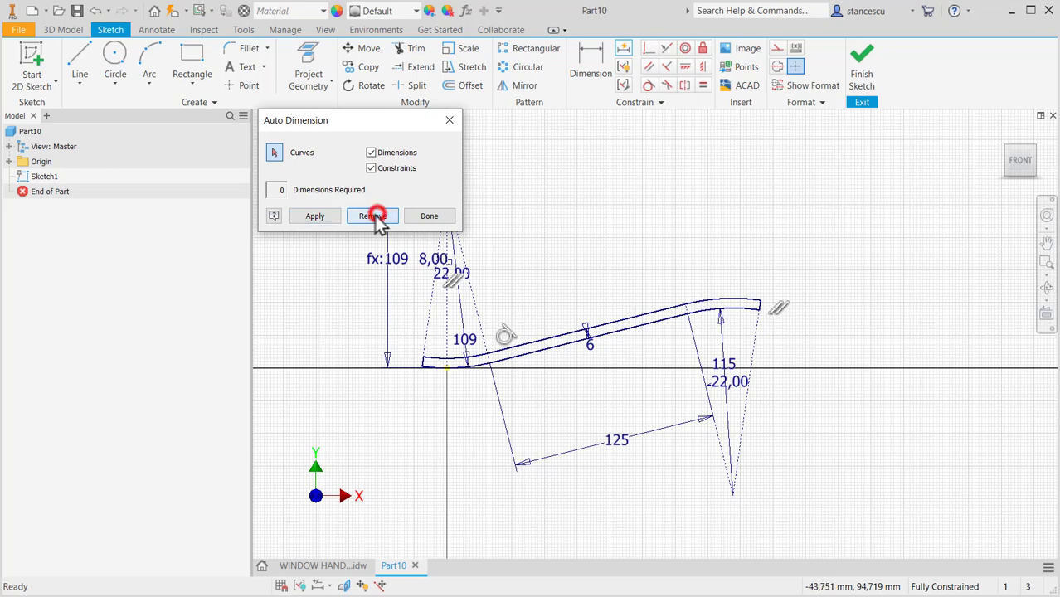
click(435, 217)
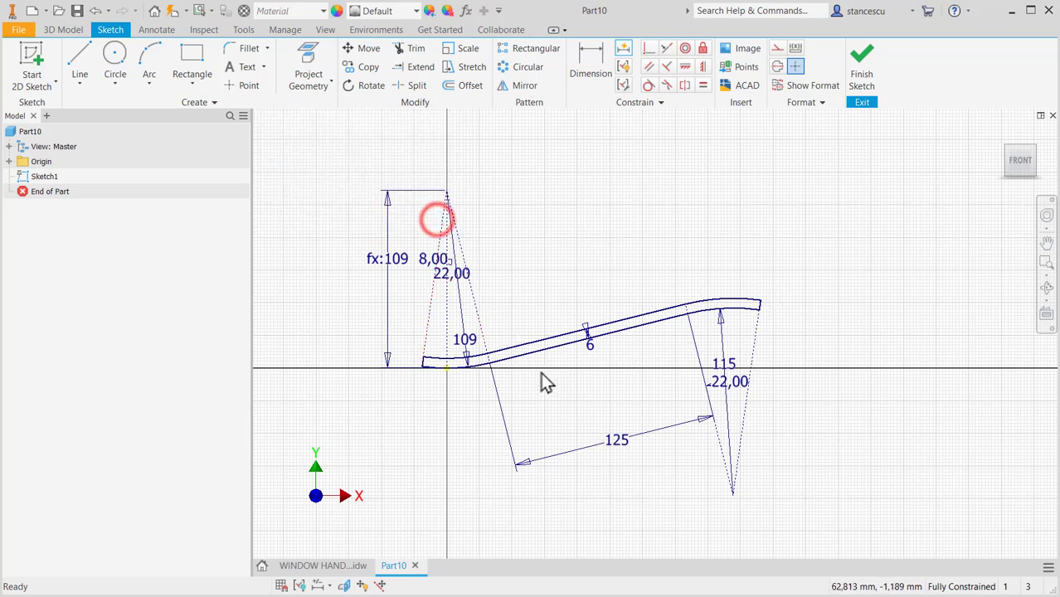
- Display the sketch constraints, make the upper straight edge tangent to the upper arc at the raised end, and hide the constraints again
scroll(534, 383, up, 3)
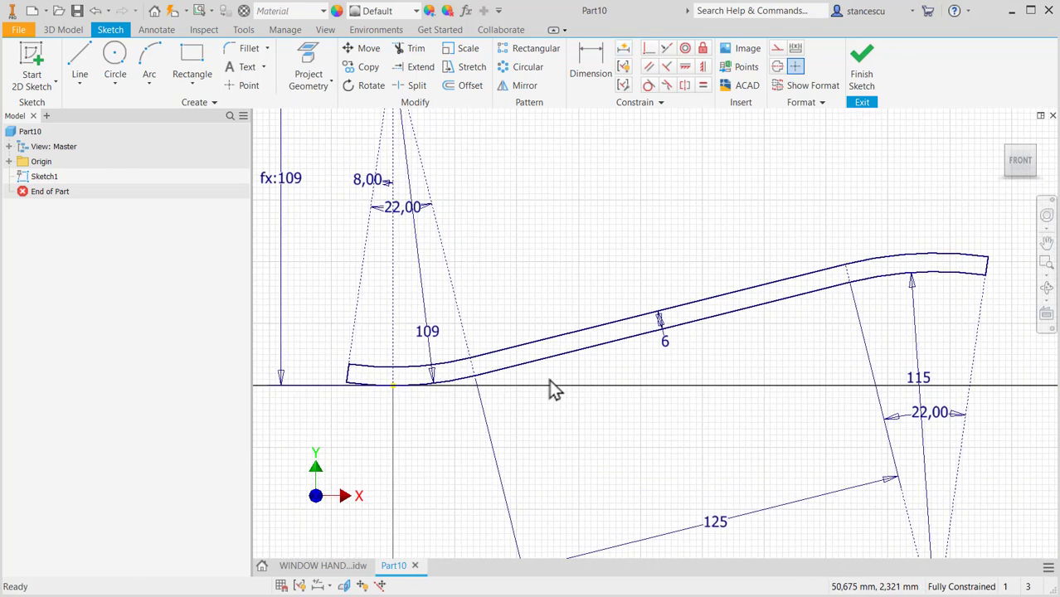
key(F8)
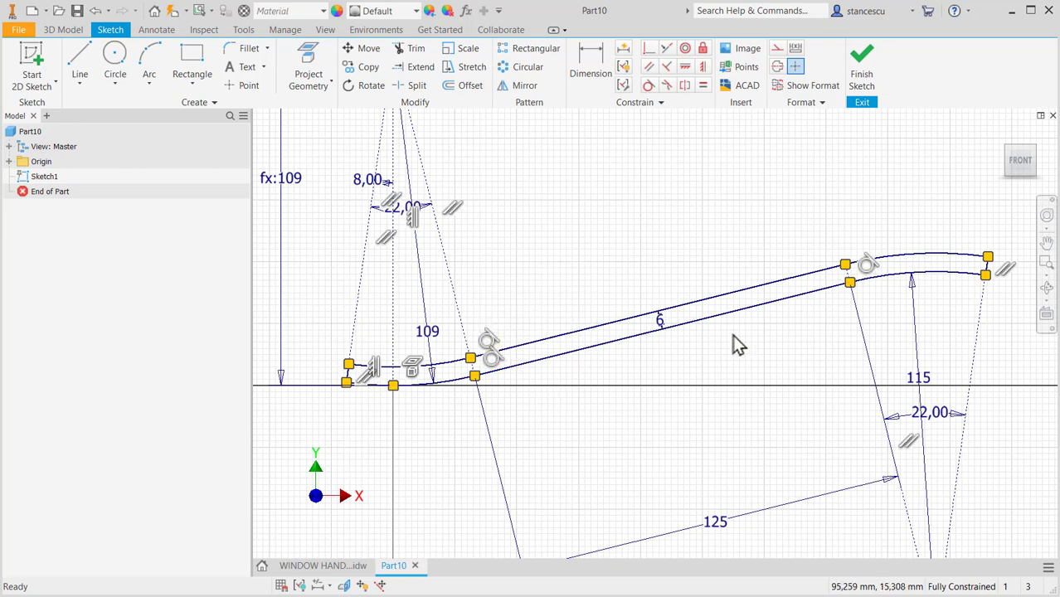
click(648, 87)
click(801, 273)
click(902, 262)
middle_drag(614, 251, 635, 185)
key(Escape)
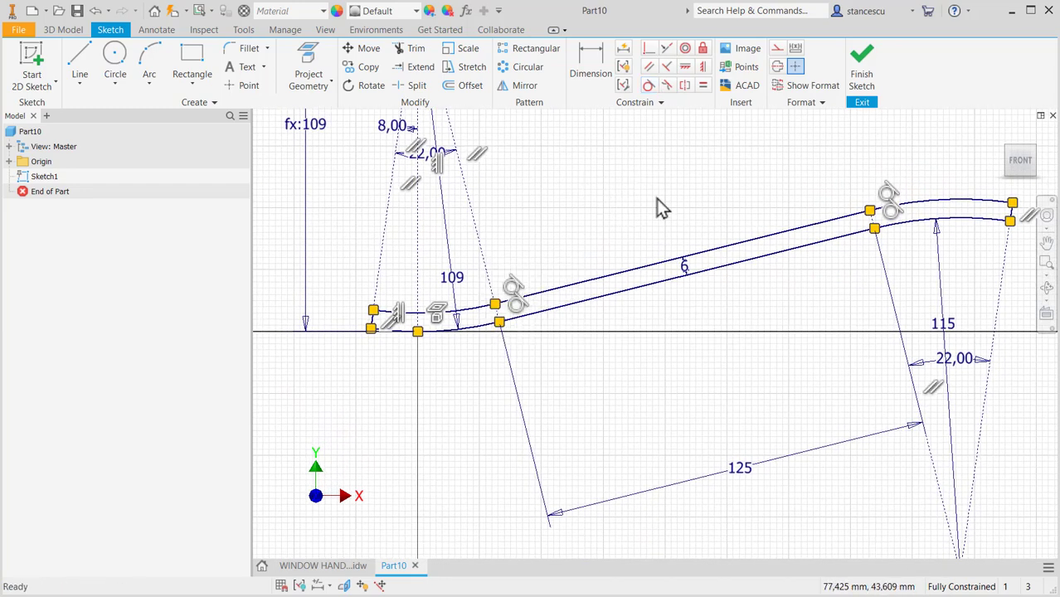
key(F9)
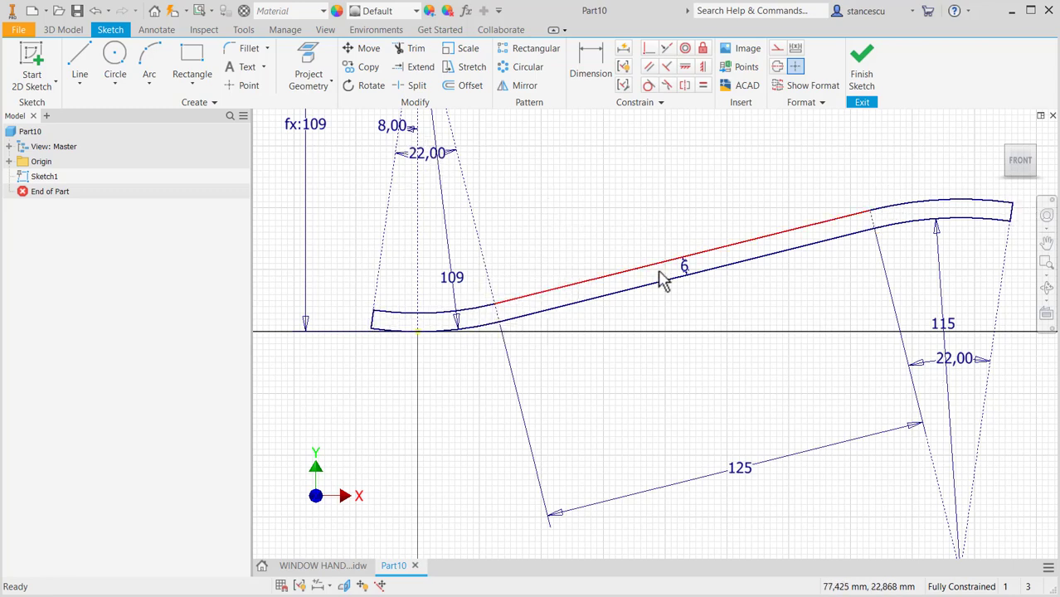
- Finish the arm's profile sketch and show it in the isometric home view
mouse_move(709, 228)
middle_down()
mouse_move(674, 225)
mouse_move(664, 265)
middle_up()
click(860, 80)
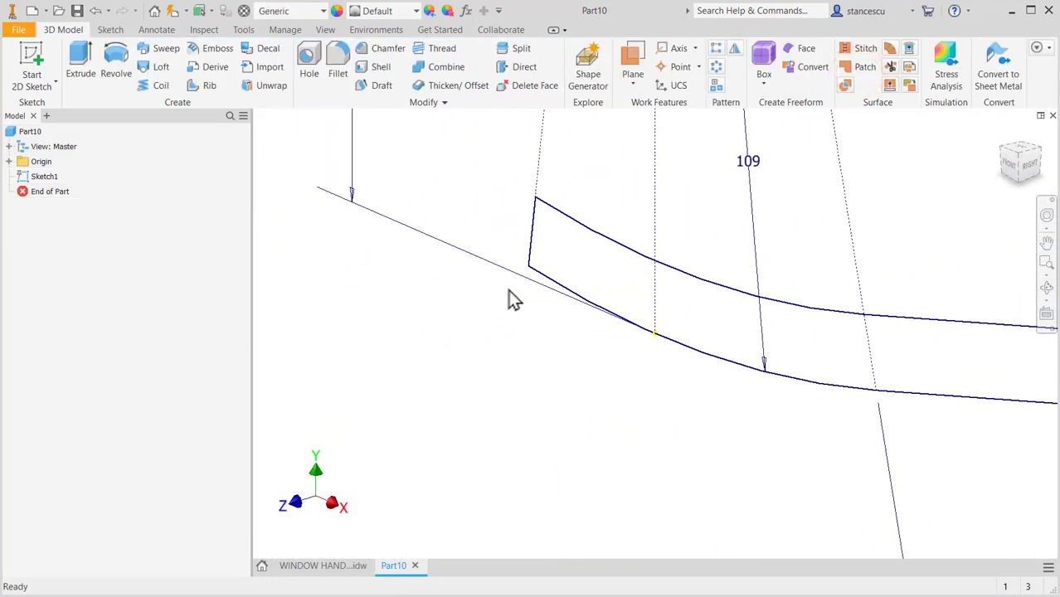
key(F5)
key(F6)
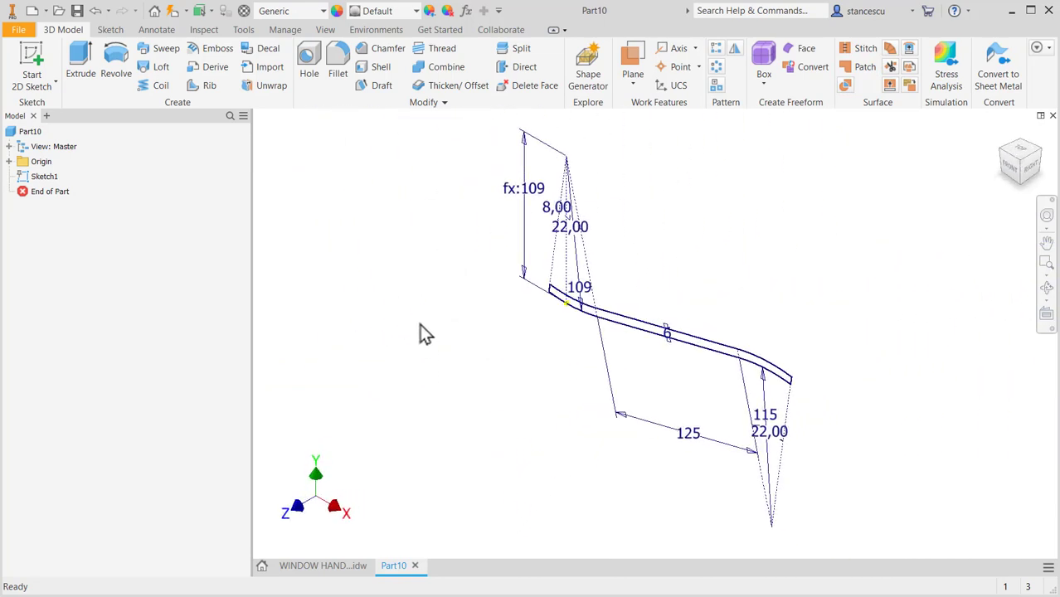
- Examine the arm's width in the top view of the WINDOW HANDLE drawing and return to the part
click(326, 566)
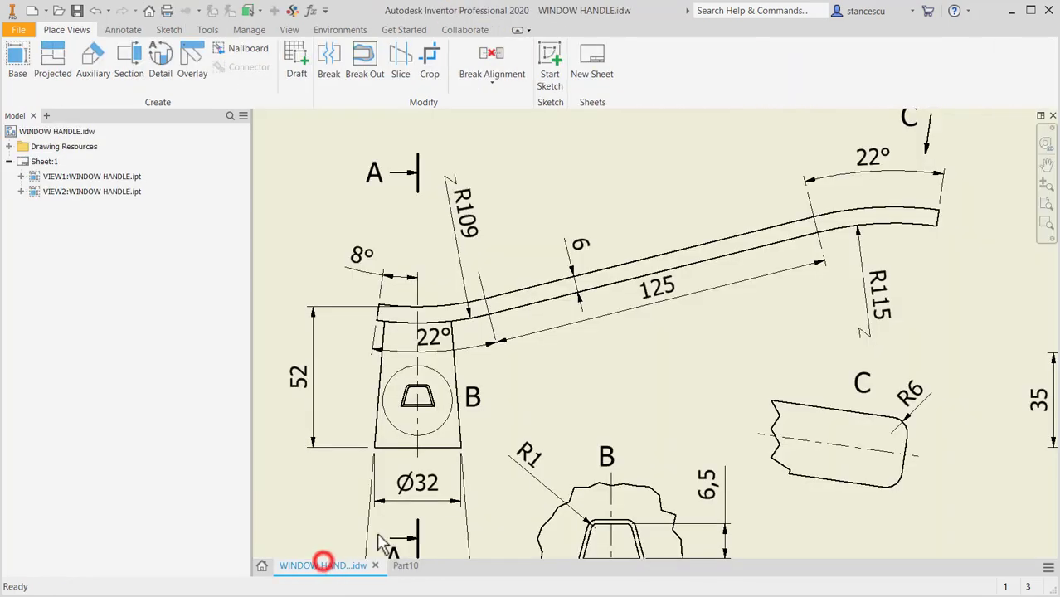
middle_drag(640, 389, 634, 232)
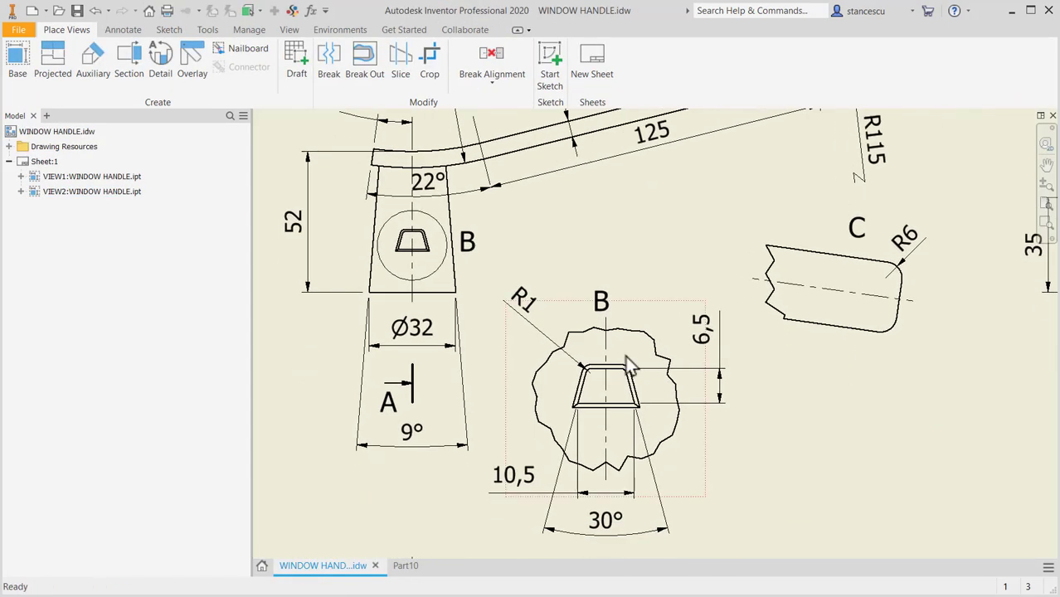
scroll(679, 366, down, 4)
scroll(659, 286, up, 2)
click(827, 383)
key(Escape)
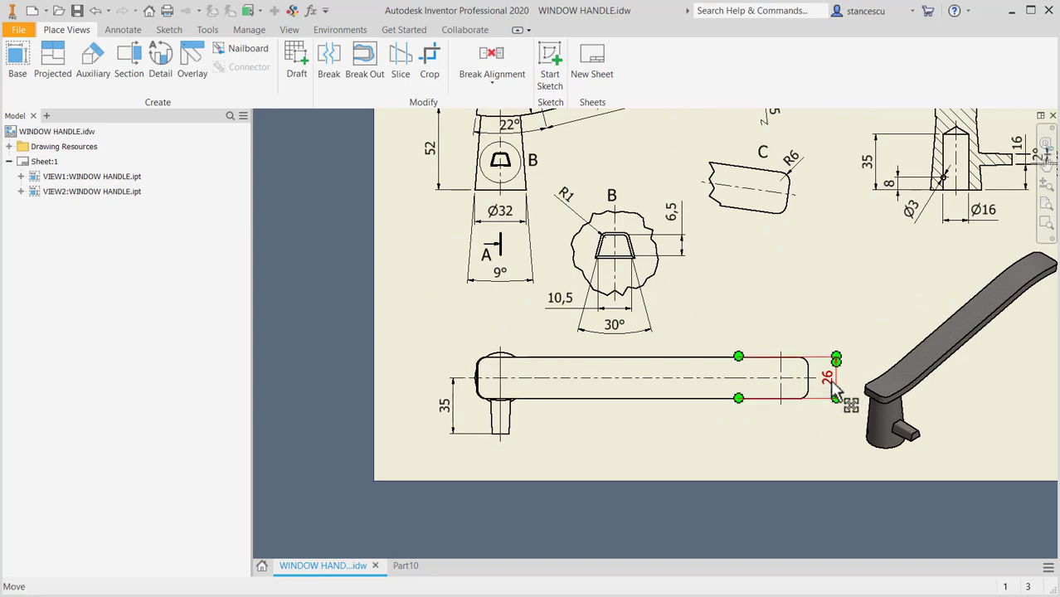
key(Escape)
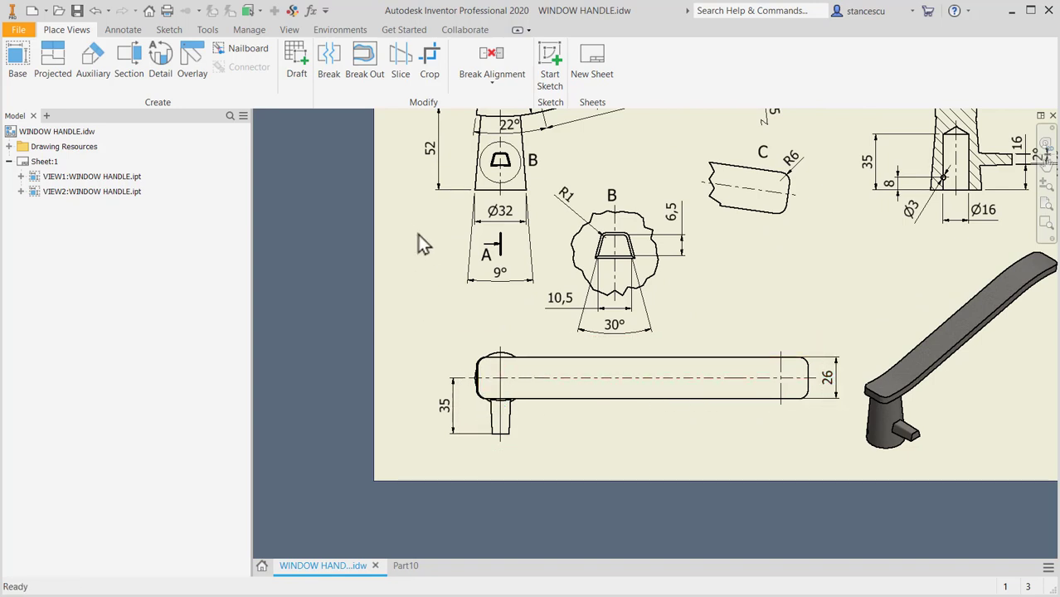
click(405, 566)
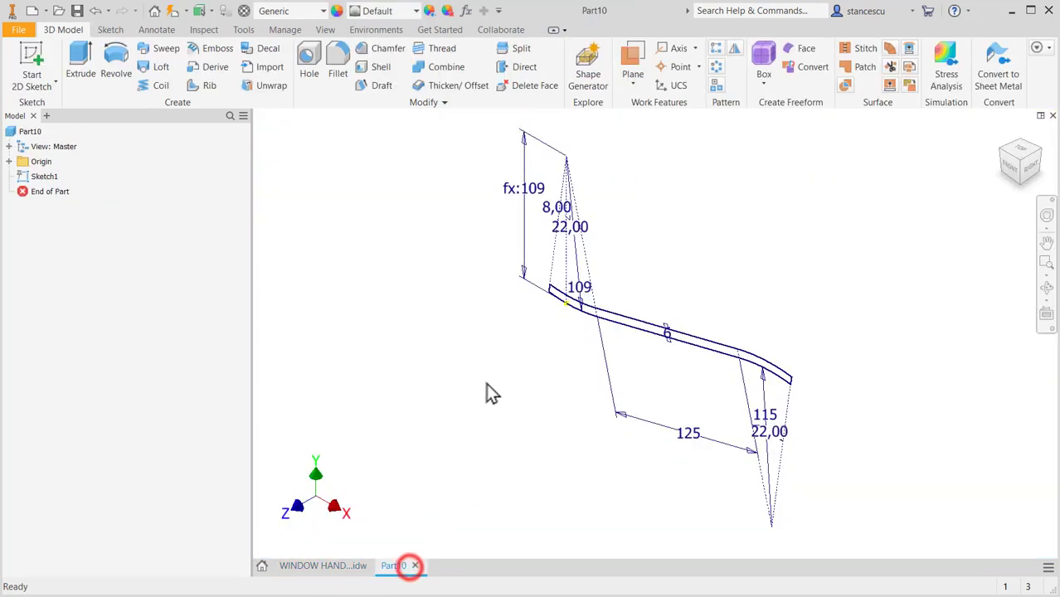
- Extrude the arm profile symmetrically about the sketch plane to a total width of 26 mm
click(79, 58)
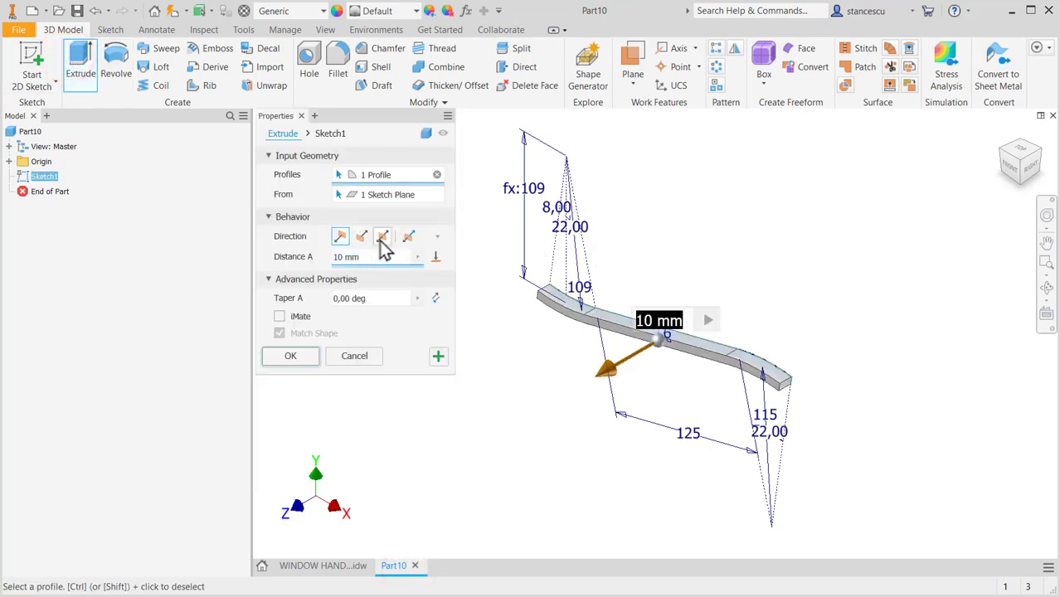
click(381, 238)
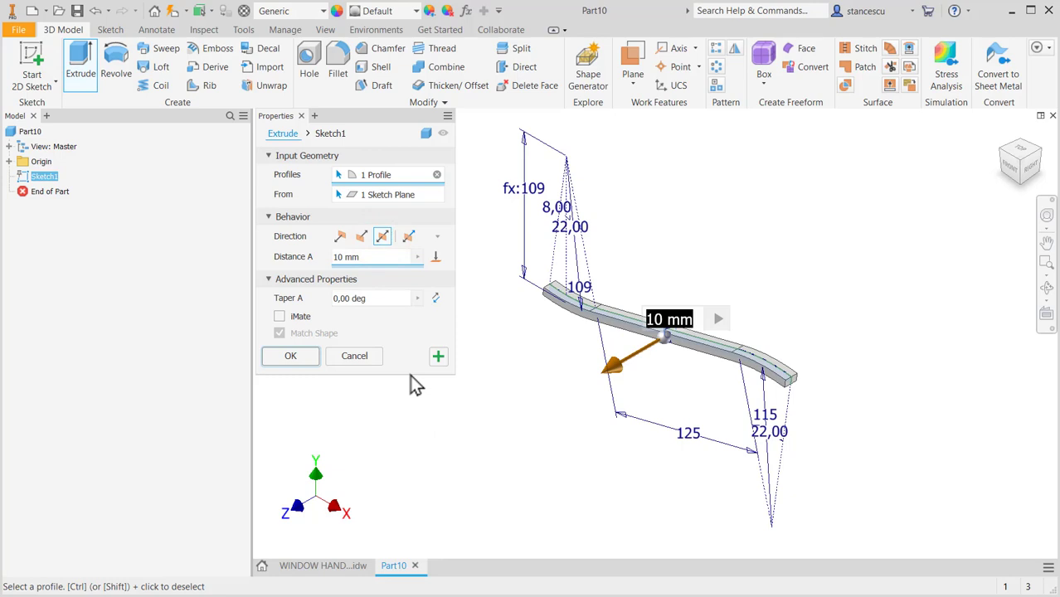
text(26)
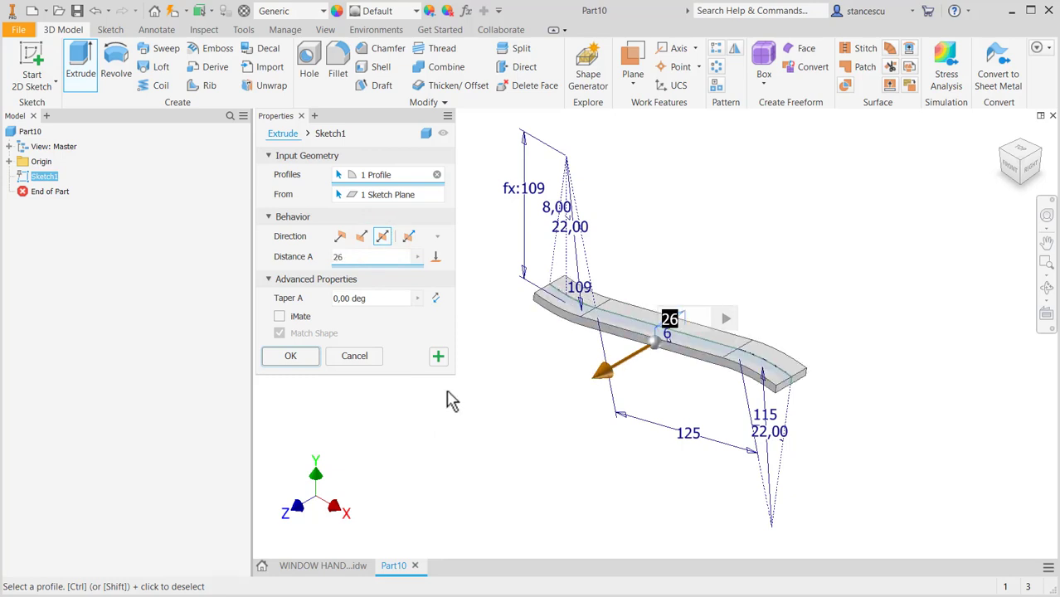
click(300, 360)
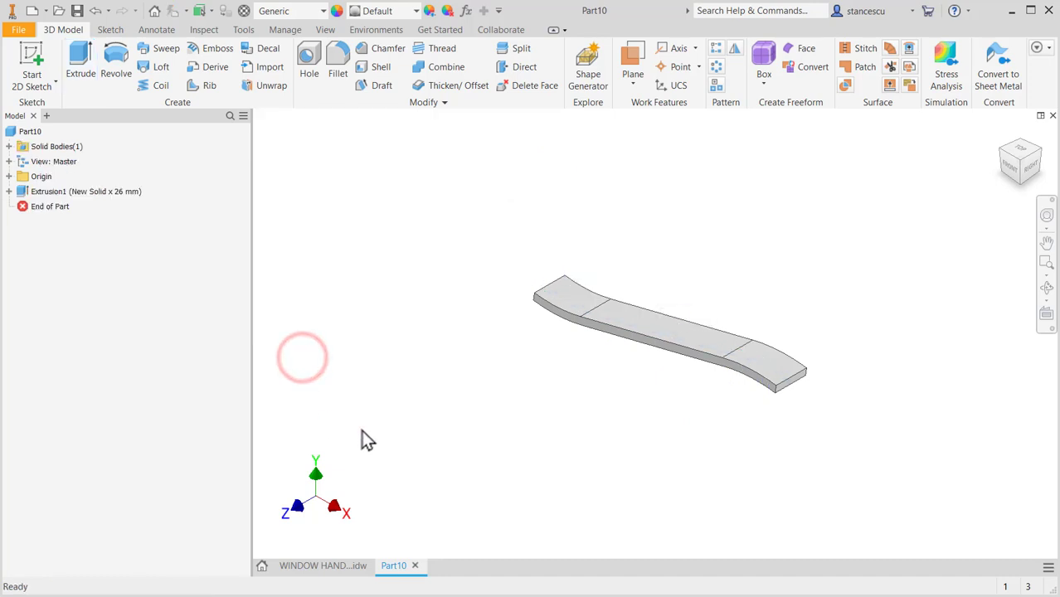
- Check the corner radius in the drawing's view C and fillet the four short corner edges at both arm ends with a 6 mm radius
click(350, 564)
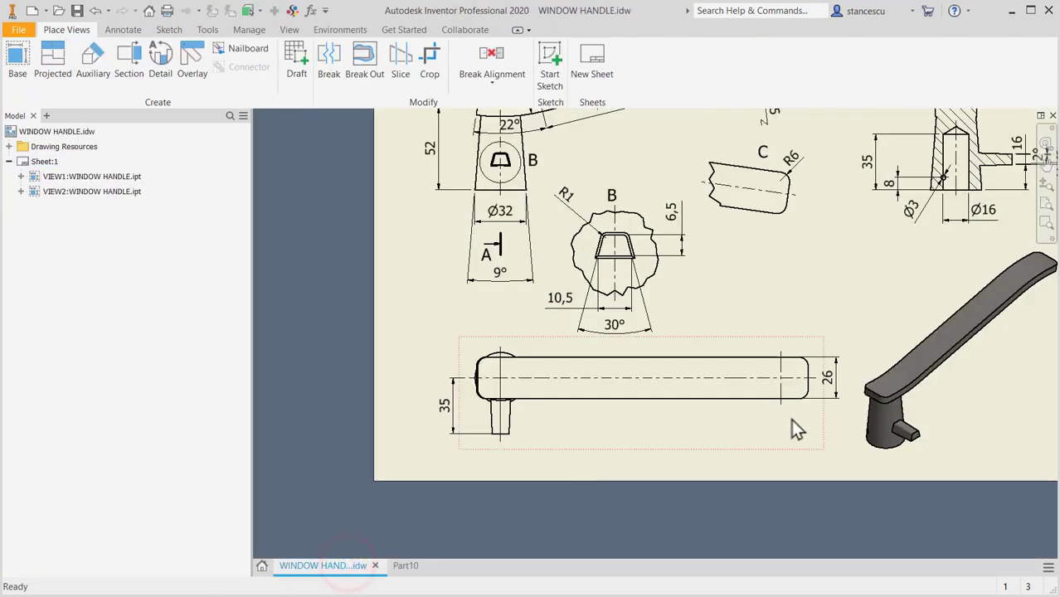
middle_drag(793, 290, 784, 376)
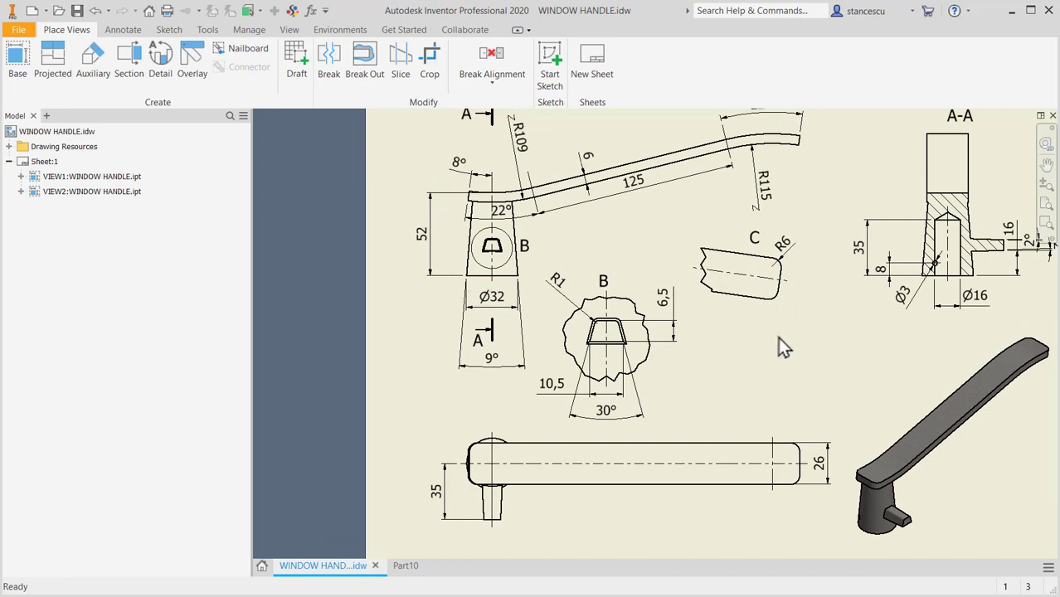
click(396, 568)
scroll(755, 410, up, 3)
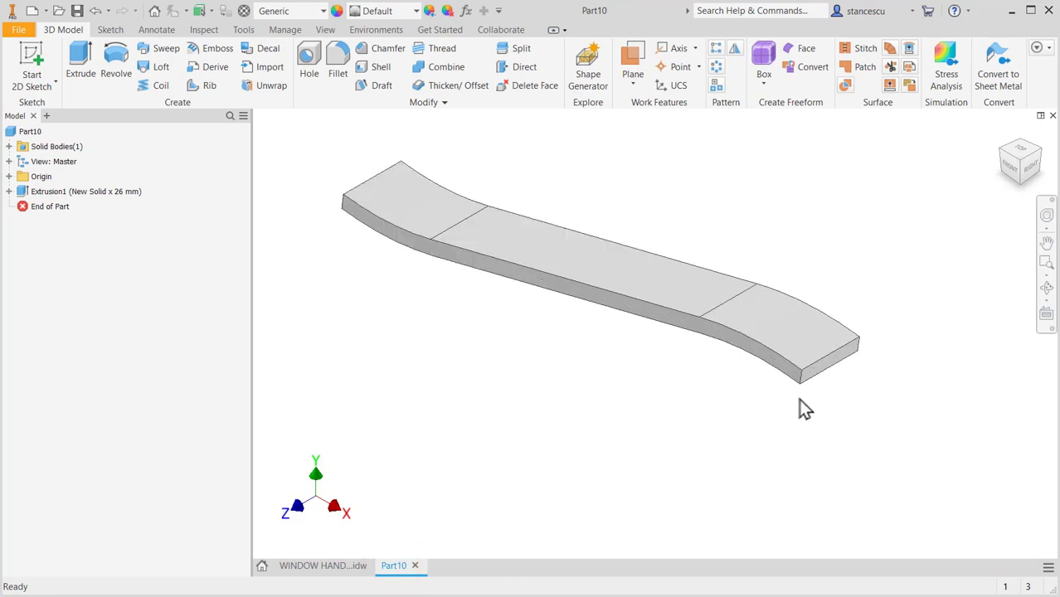
click(801, 378)
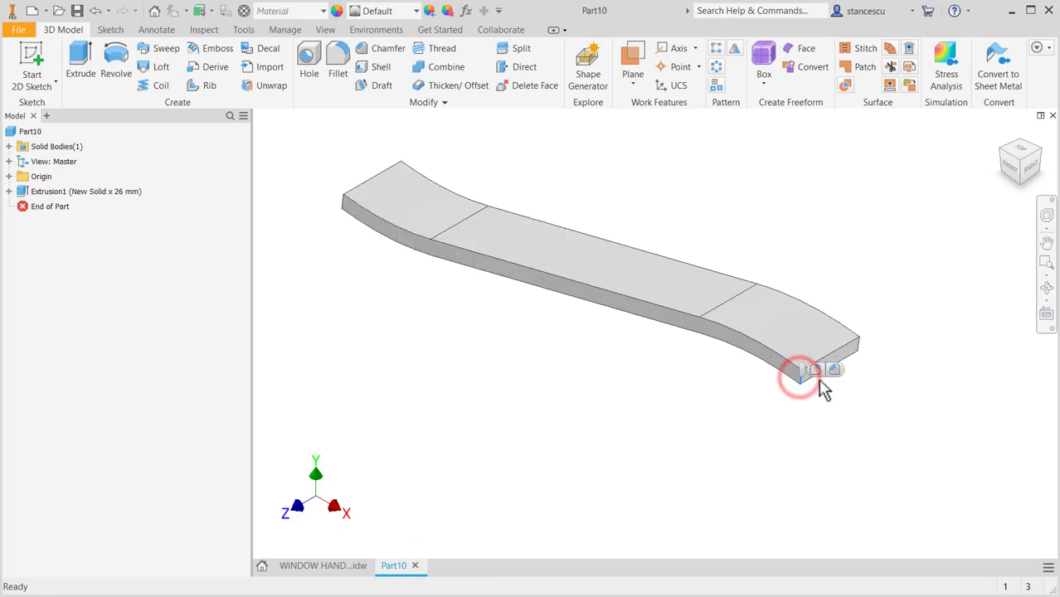
key(f)
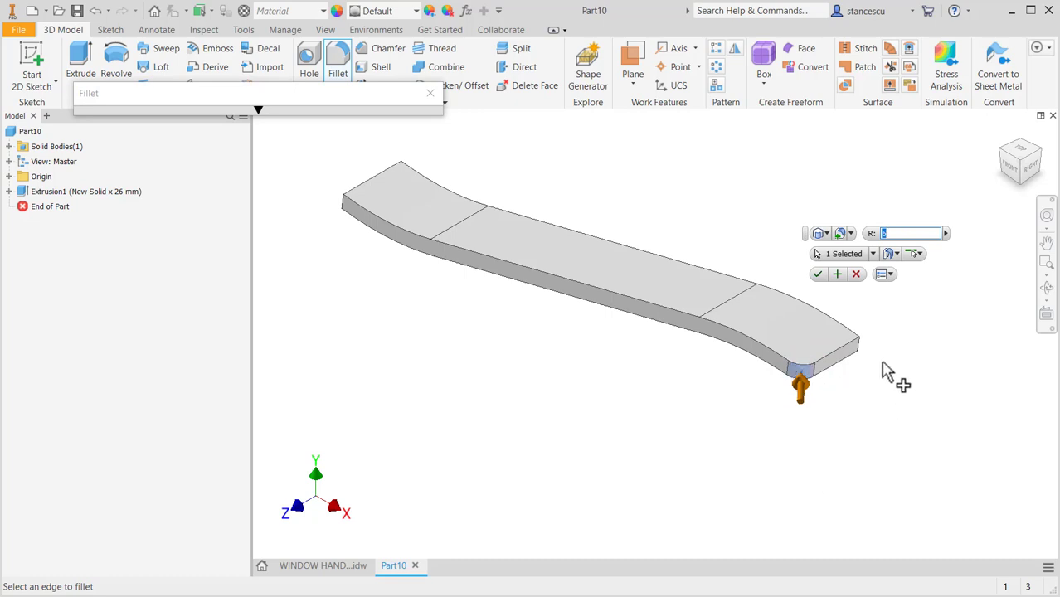
click(860, 348)
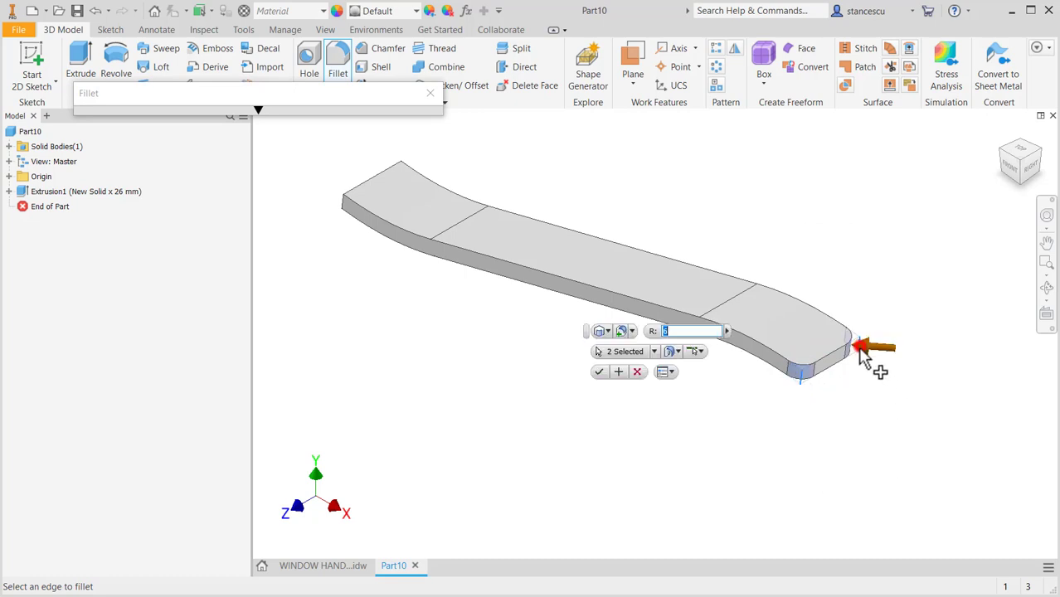
click(341, 203)
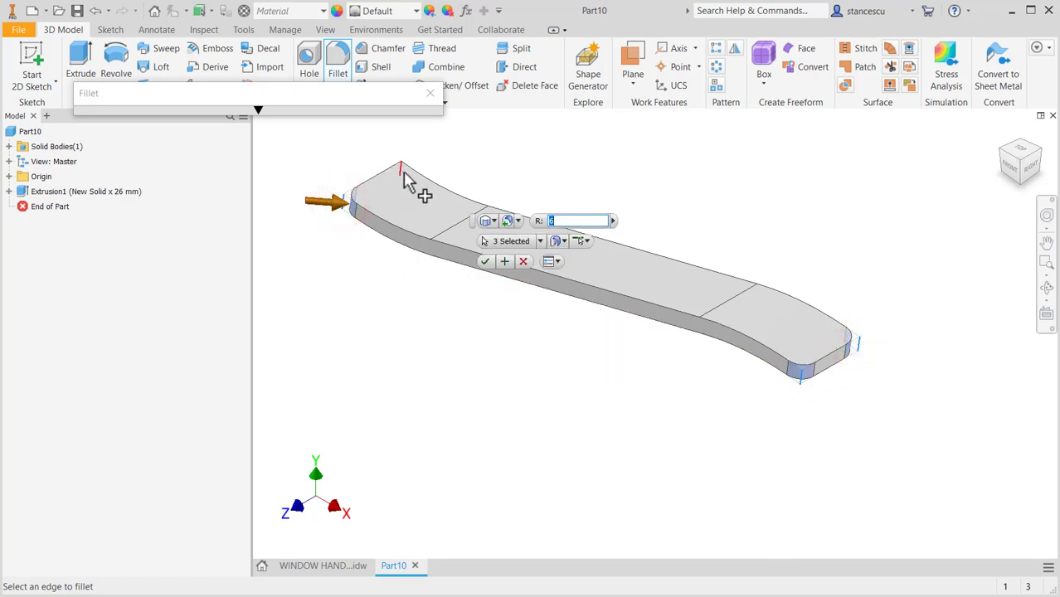
click(403, 172)
click(419, 344)
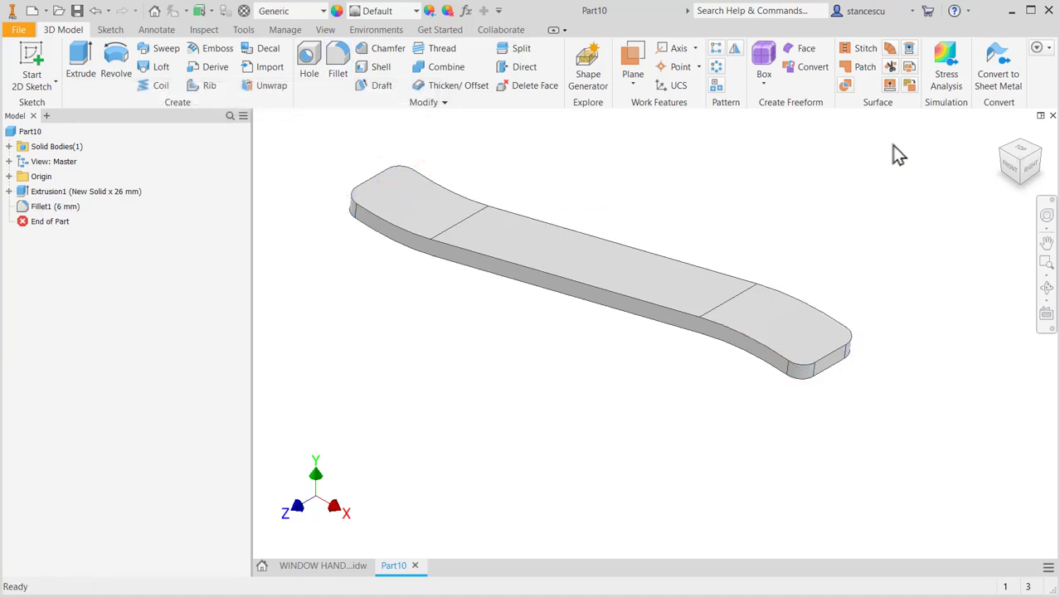
key(F6)
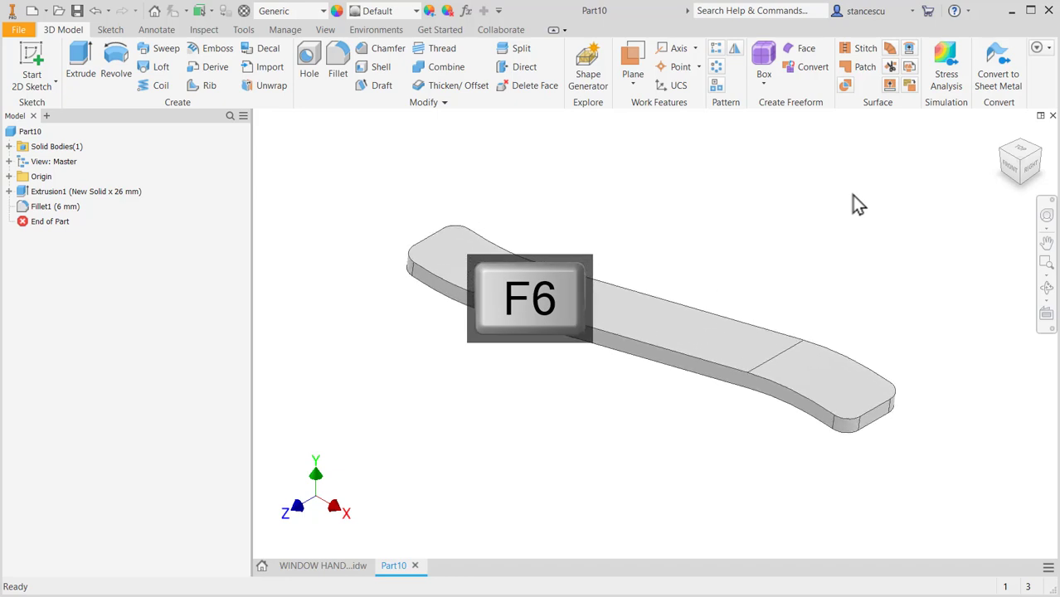
- Examine the base's height, diameter and taper angle in the front view of the WINDOW HANDLE drawing and return to the part
click(350, 566)
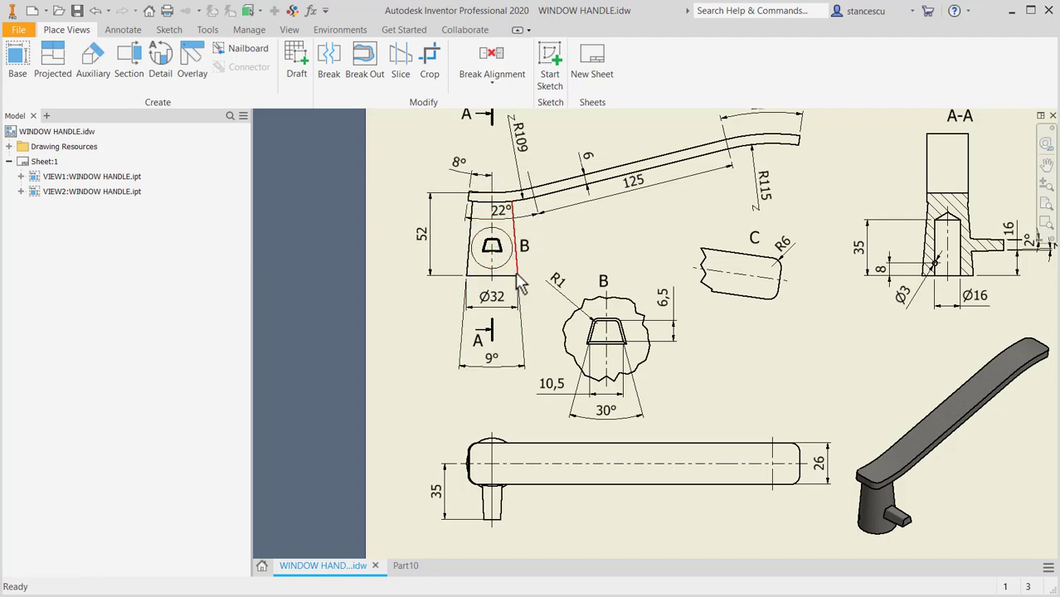
scroll(480, 279, up, 3)
middle_drag(504, 280, 523, 363)
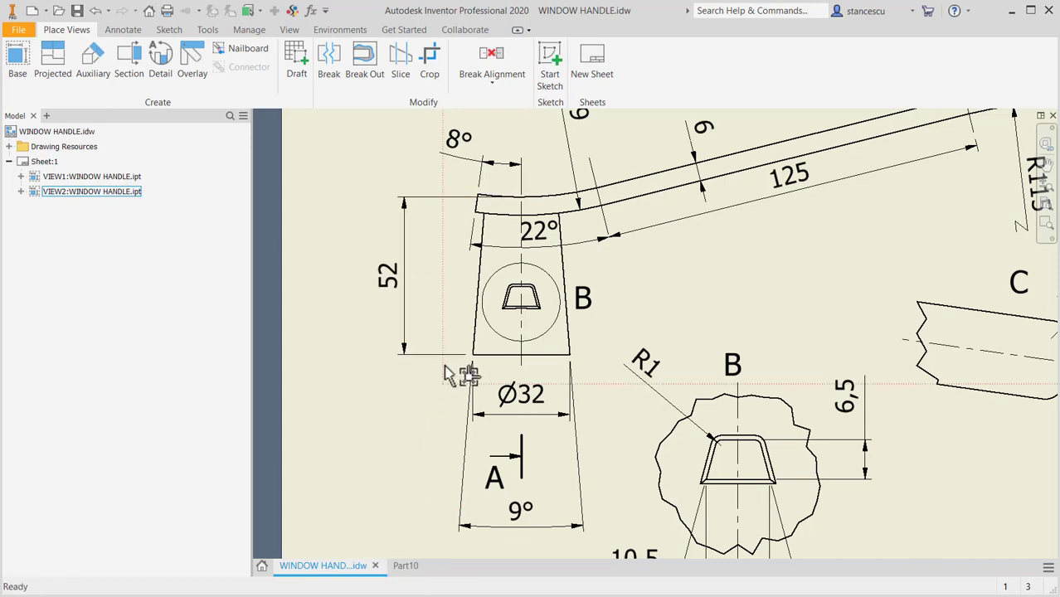
click(406, 564)
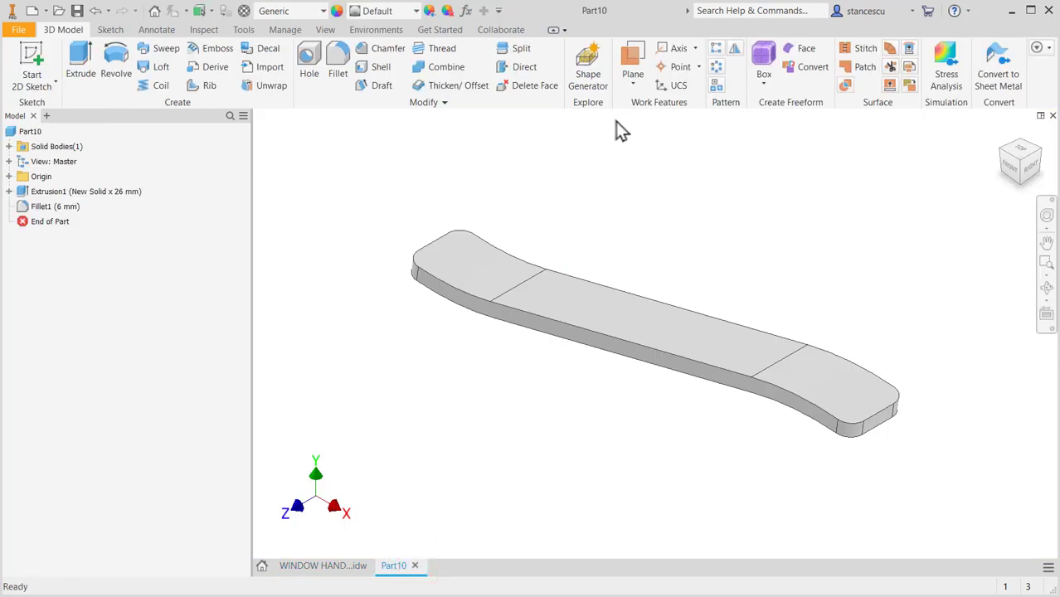
- Create a work plane offset from the XZ plane by -(52-6) mm, below the arm
click(632, 57)
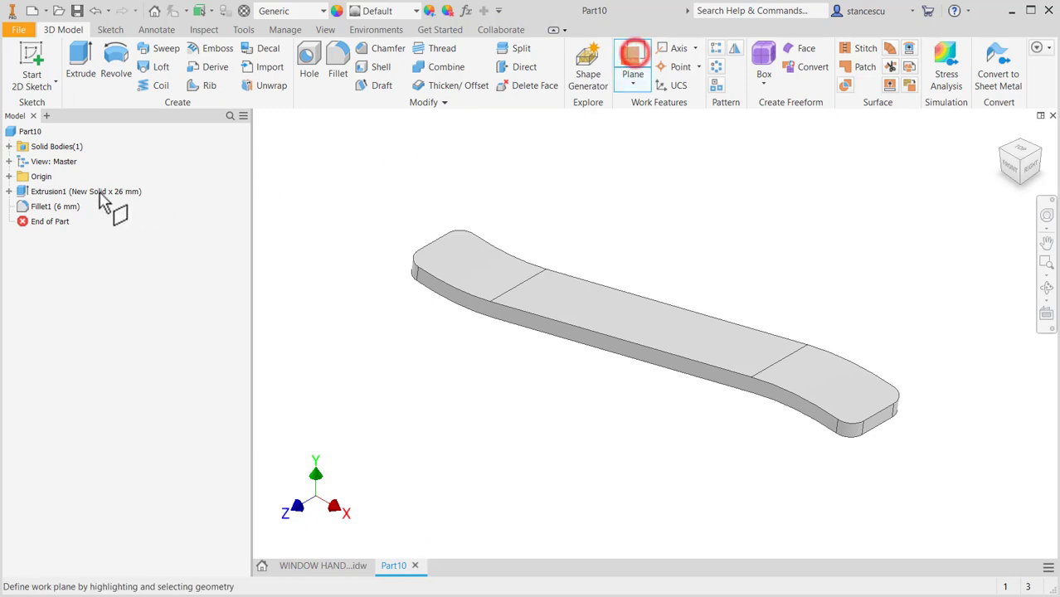
click(8, 176)
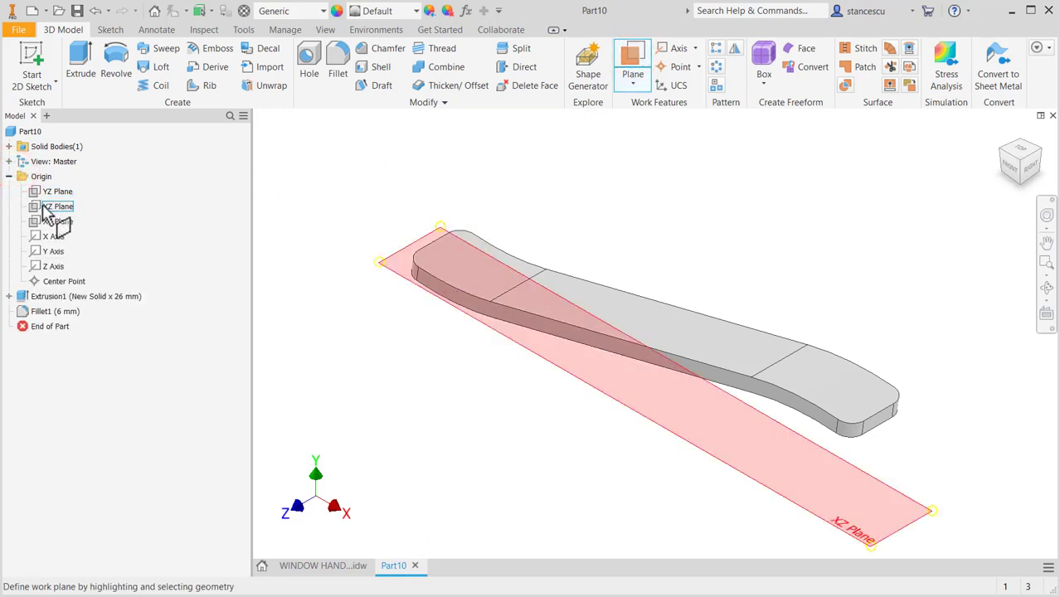
click(48, 206)
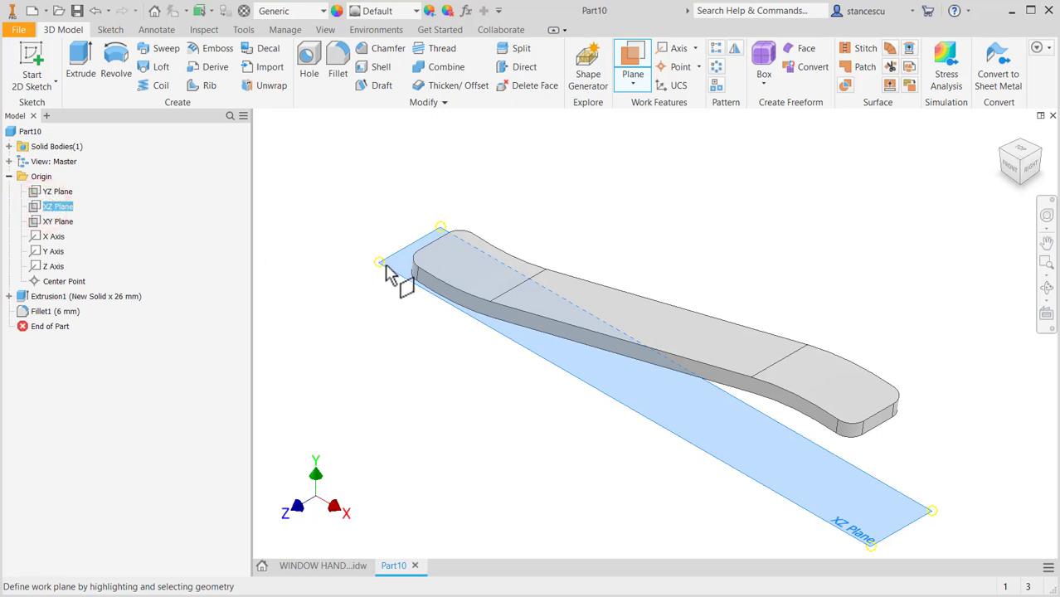
drag(383, 264, 384, 377)
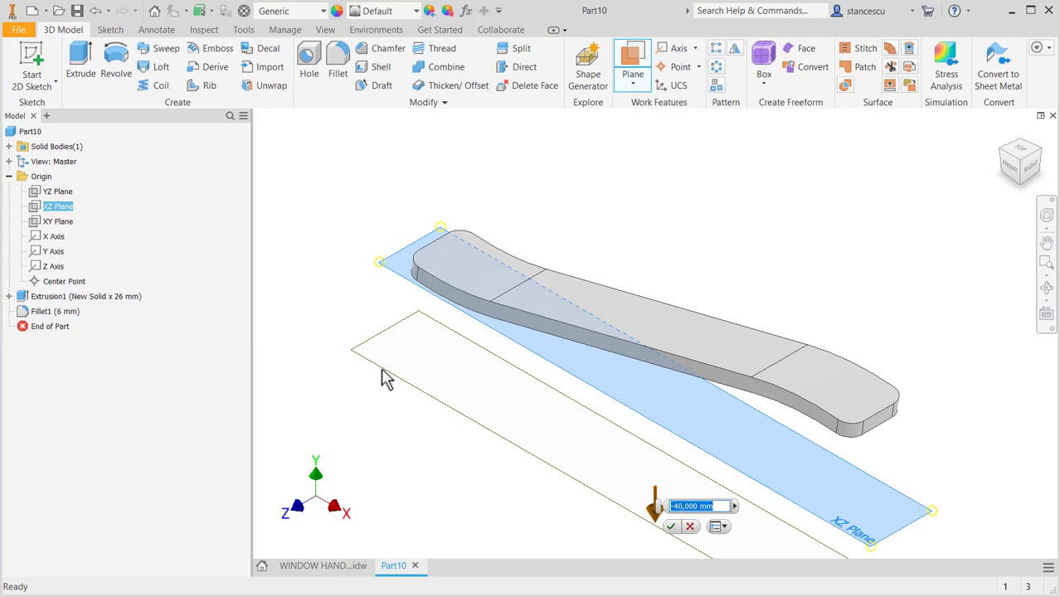
text(52-)
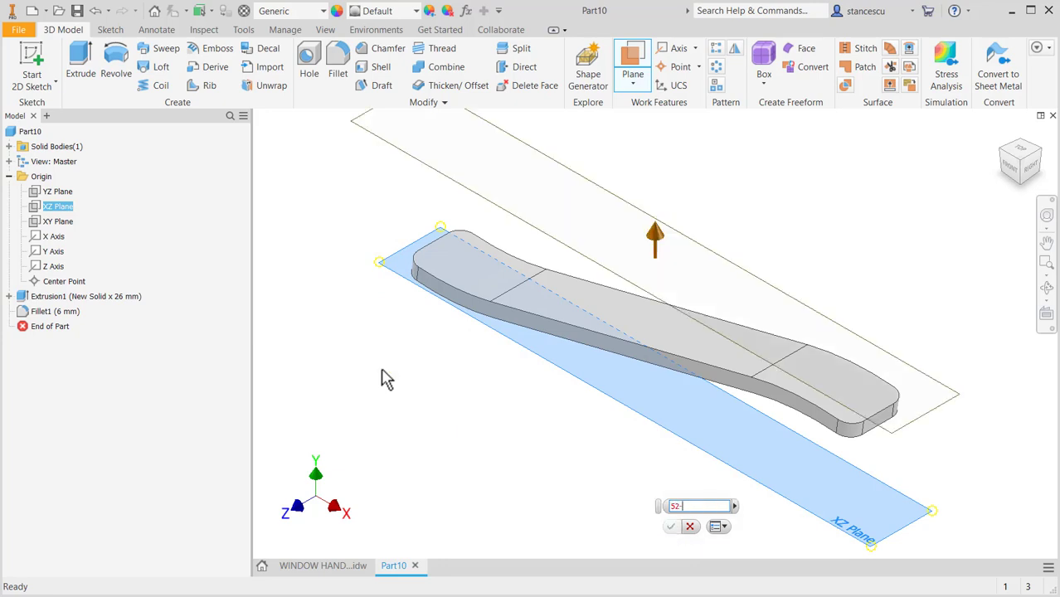
text(6)
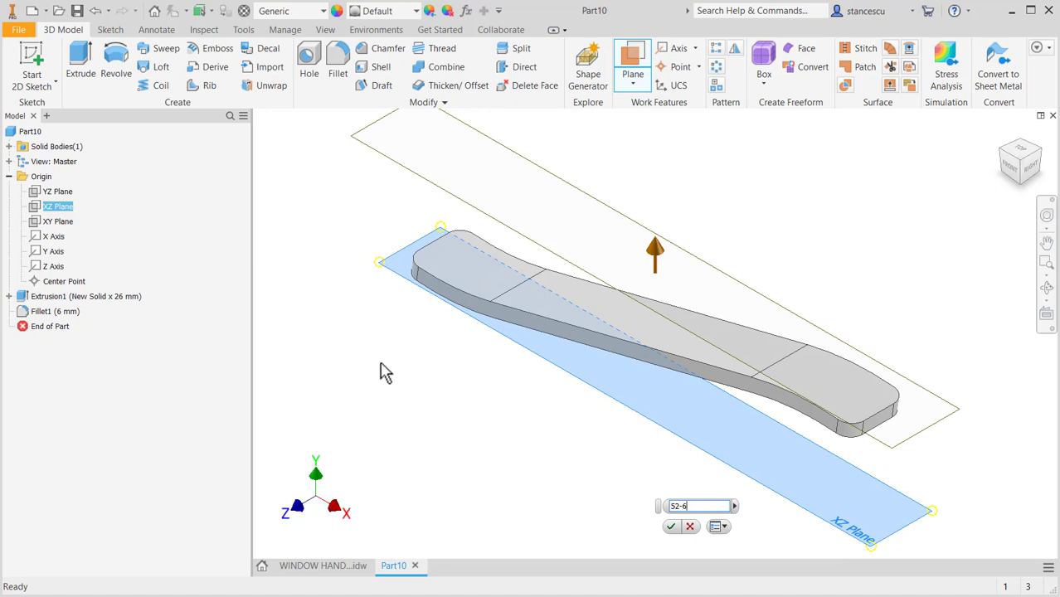
key(Home)
text(-)
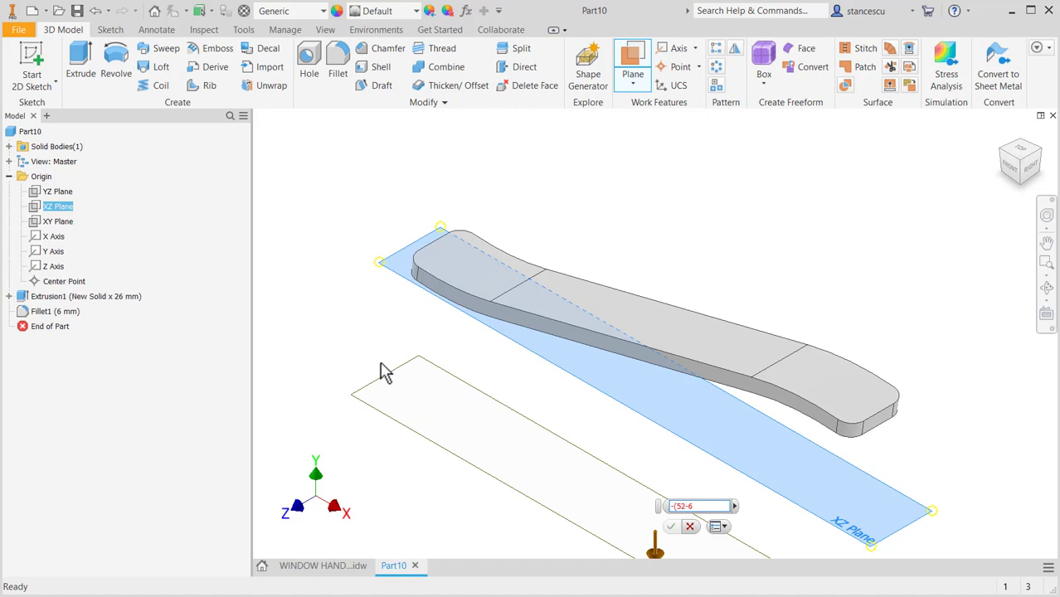
key(End)
text())
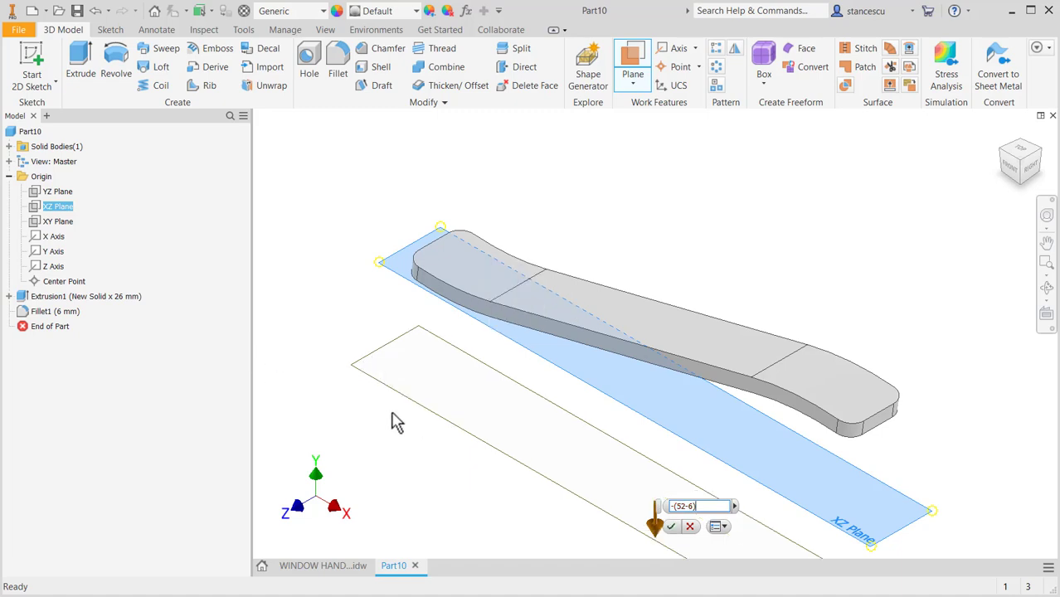
click(672, 527)
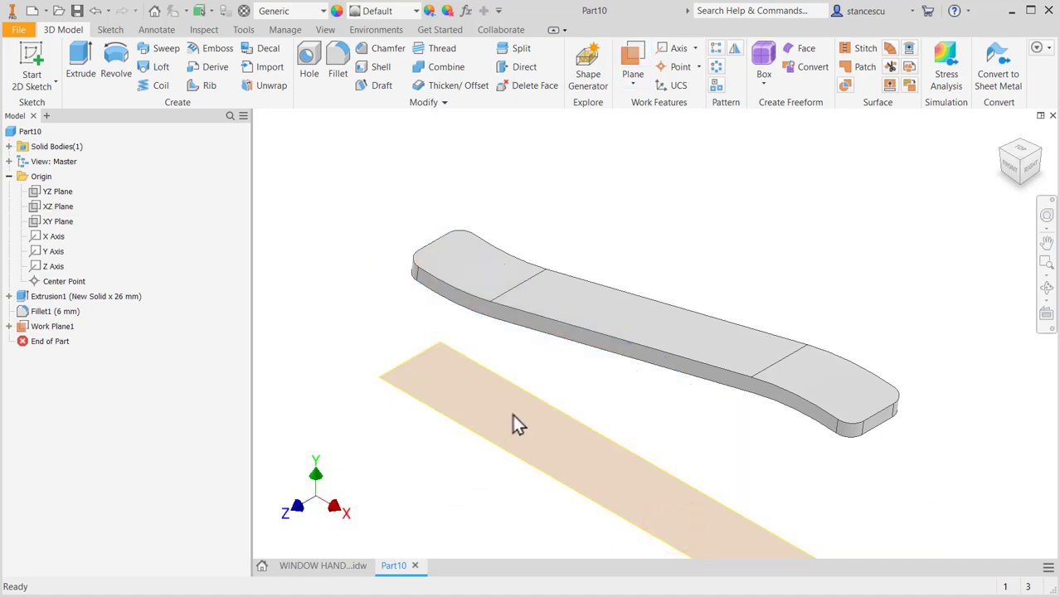
- Sketch a 32 mm diameter circle centred on the origin of the new offset work plane and finish the sketch
click(535, 395)
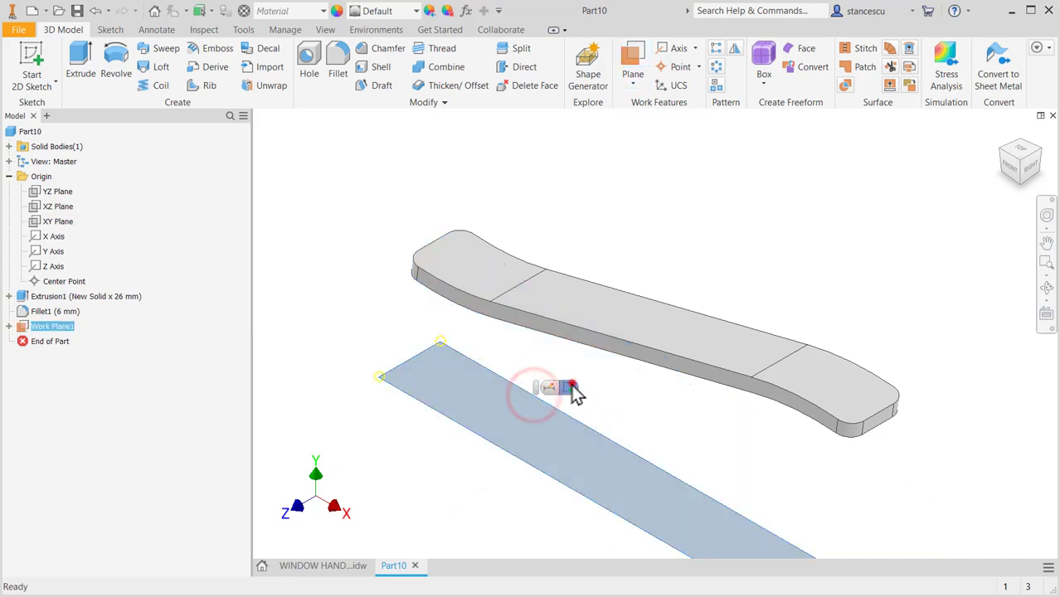
click(571, 385)
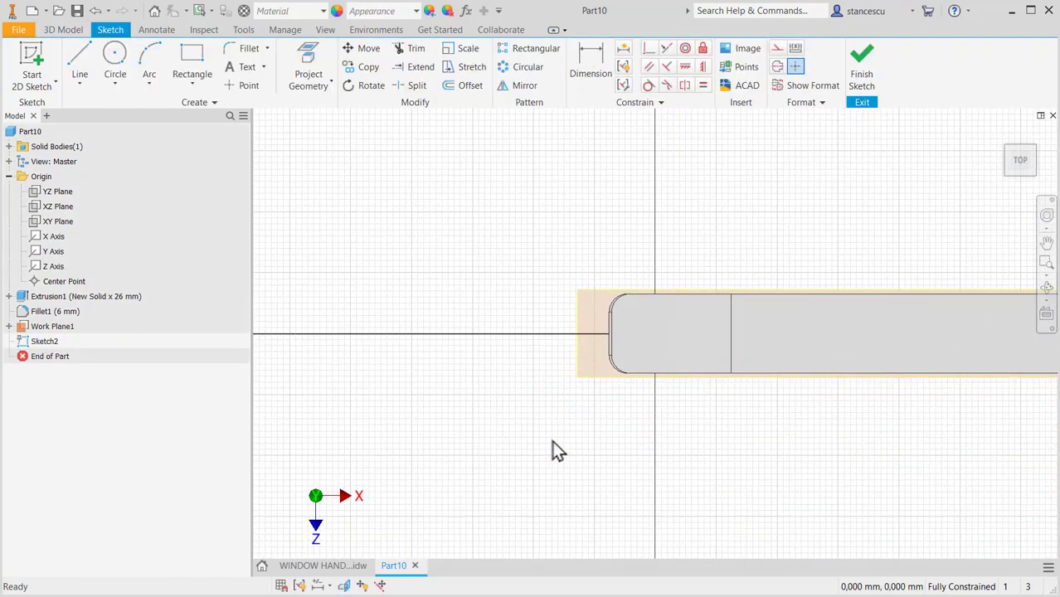
key(F5)
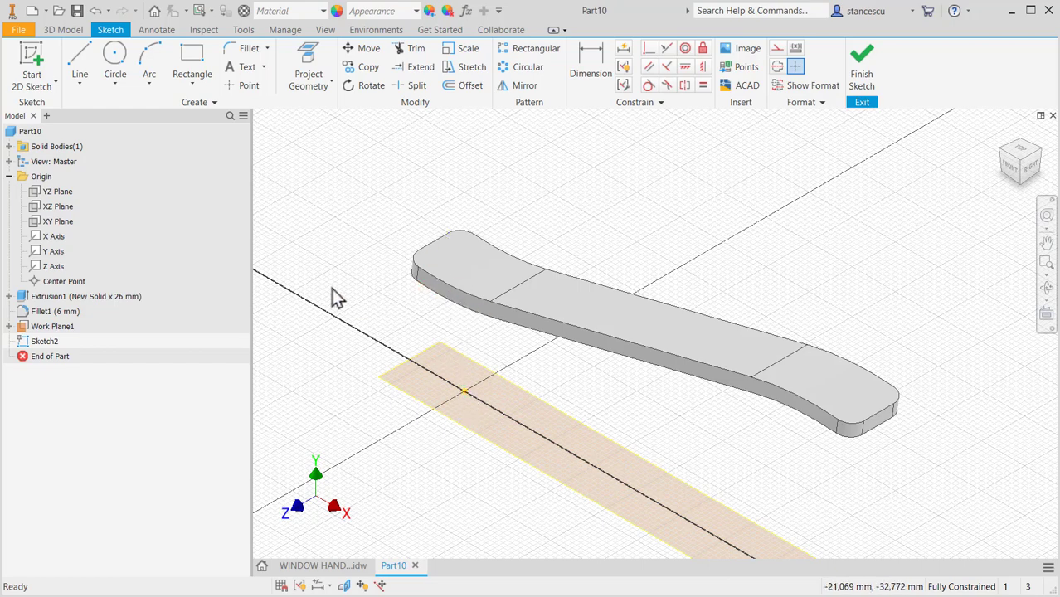
click(115, 55)
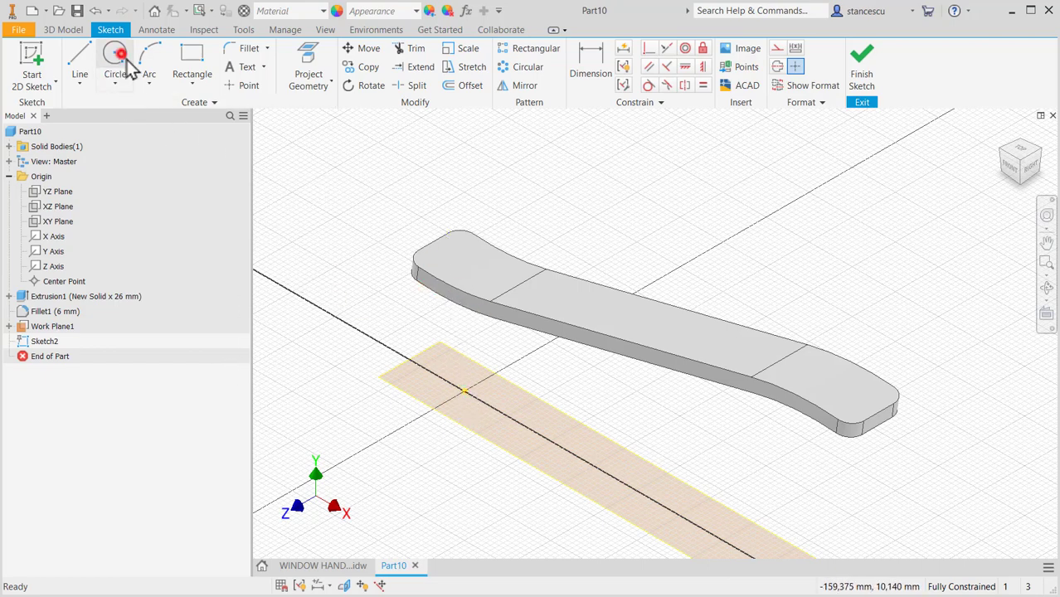
click(462, 392)
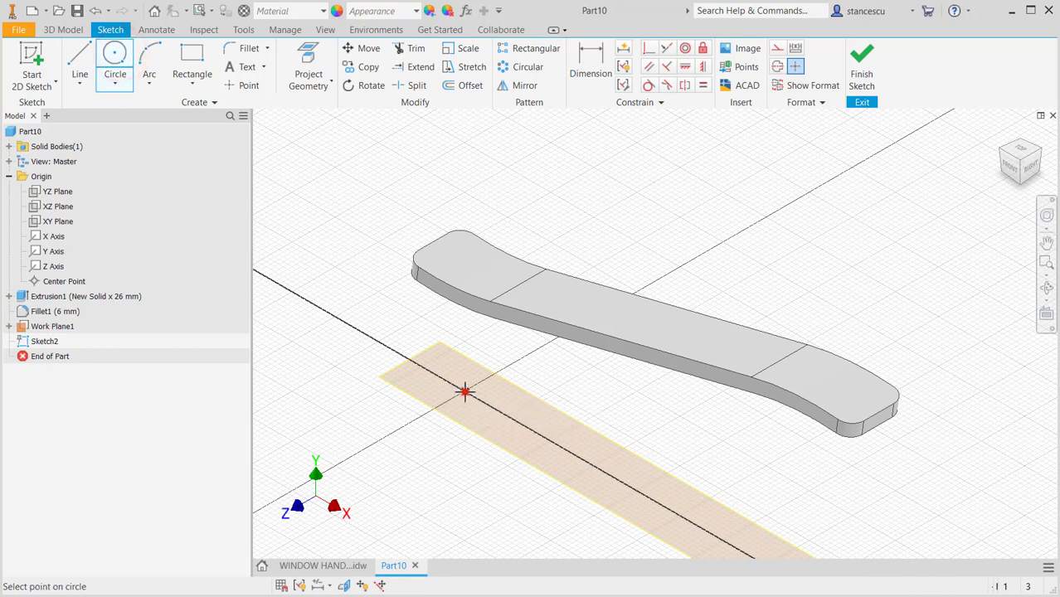
right_click(541, 379)
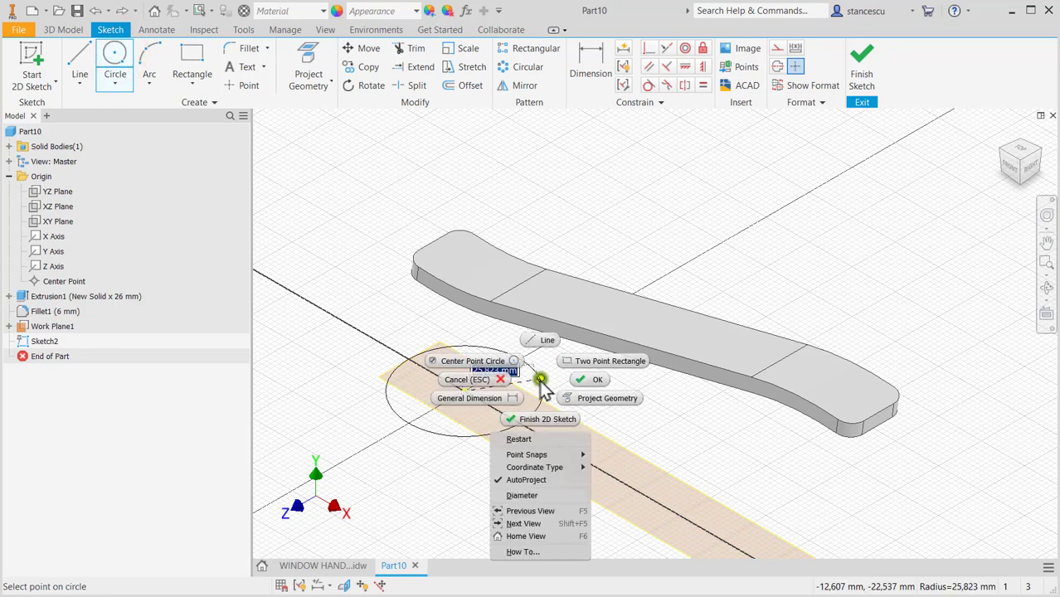
click(523, 496)
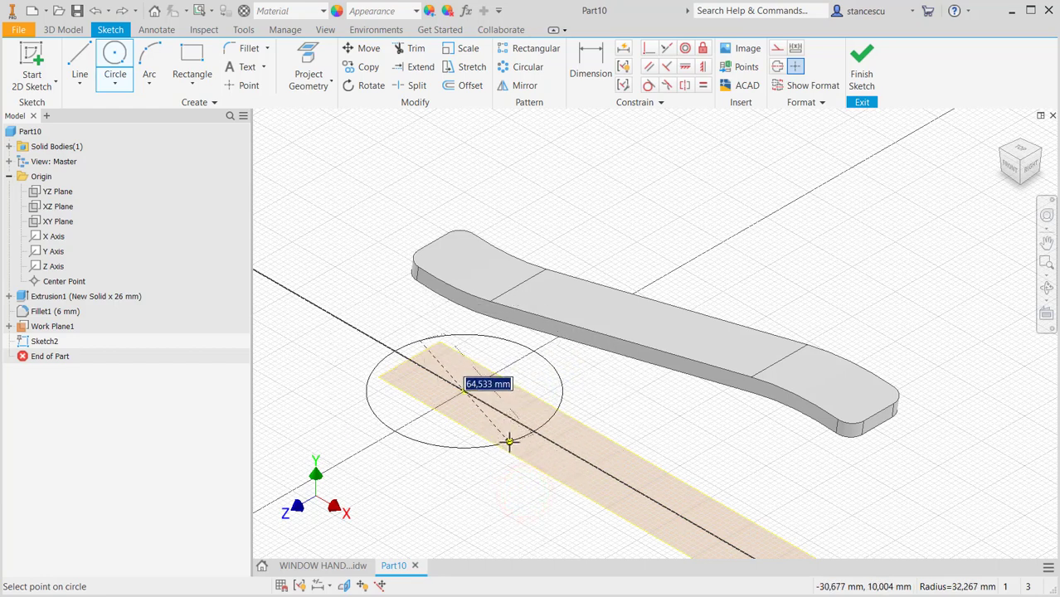
text(32)
key(Return)
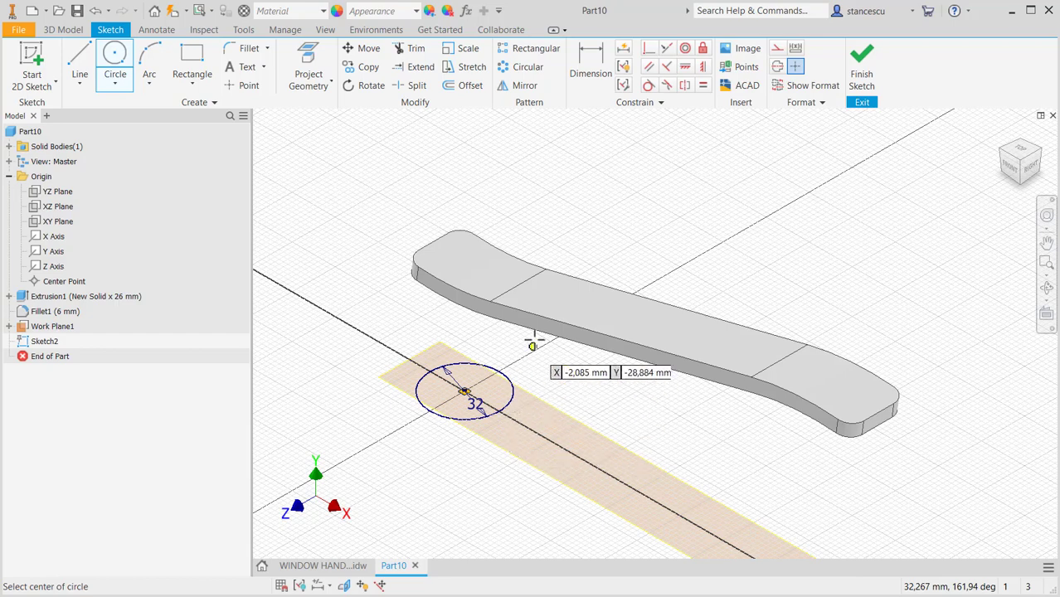
click(591, 62)
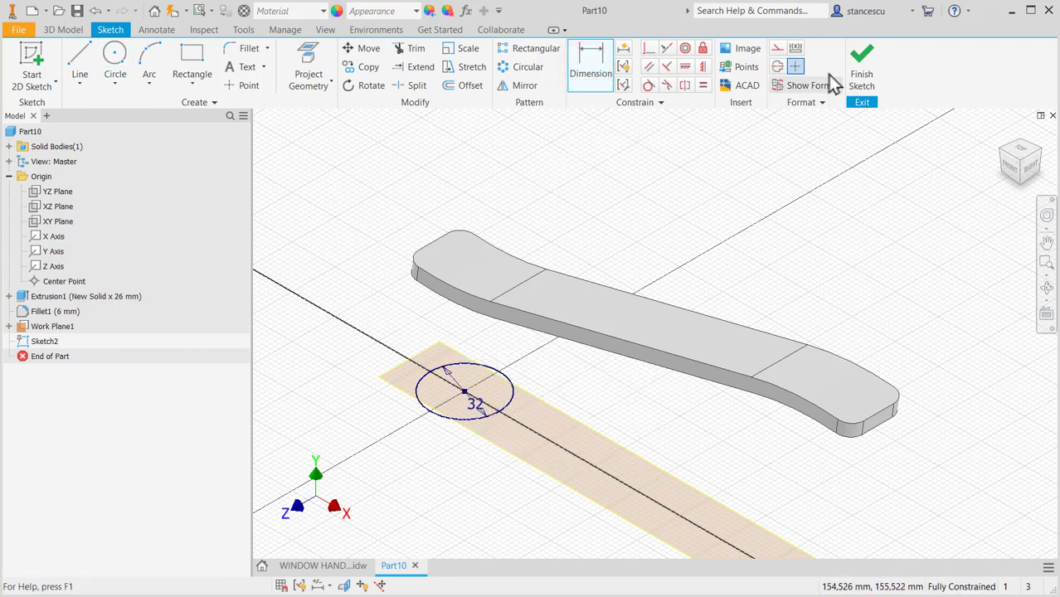
click(863, 65)
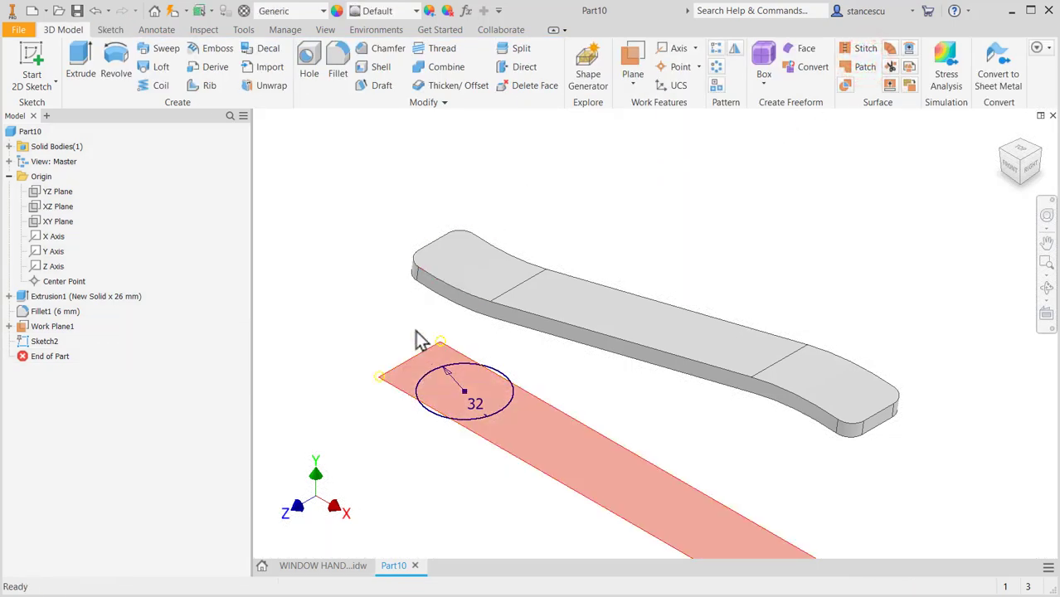
- Extrude the 32 mm circle up to the arm with the To Next extent and a taper of -9/2 degrees, and hide the work plane
click(81, 67)
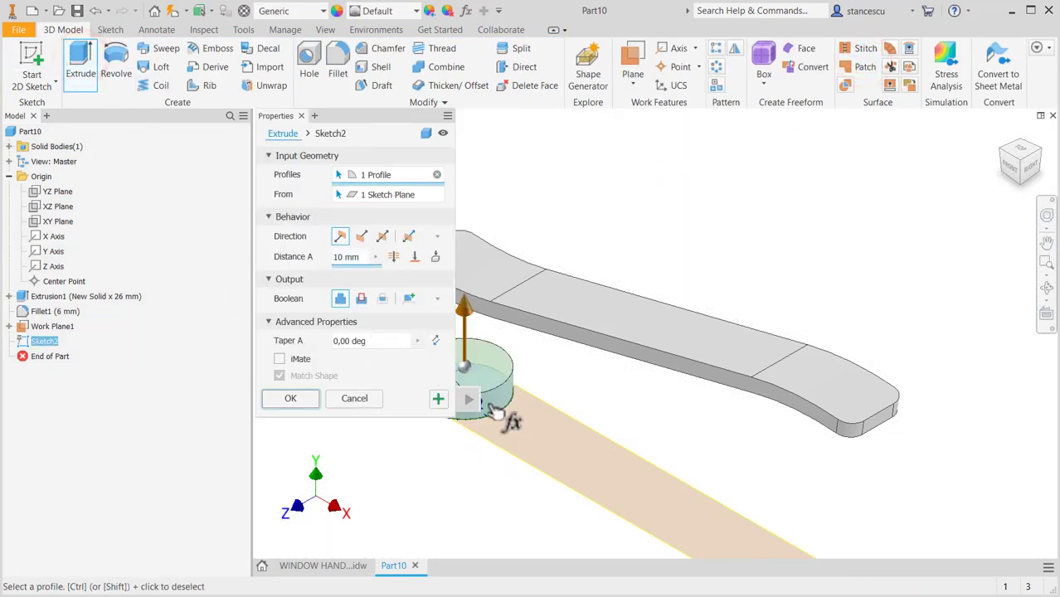
middle_drag(509, 417, 578, 390)
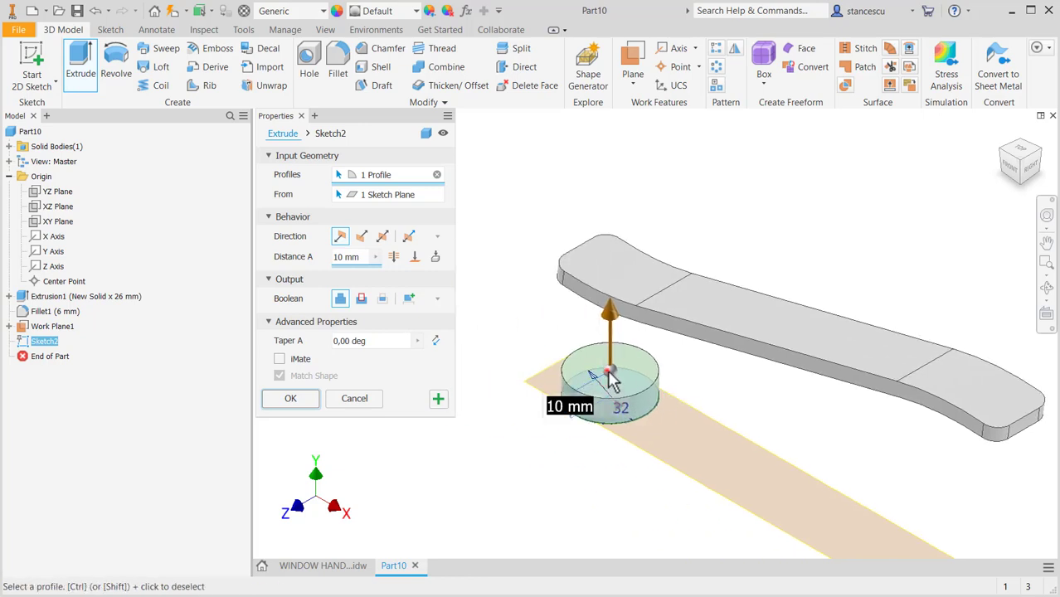
click(609, 373)
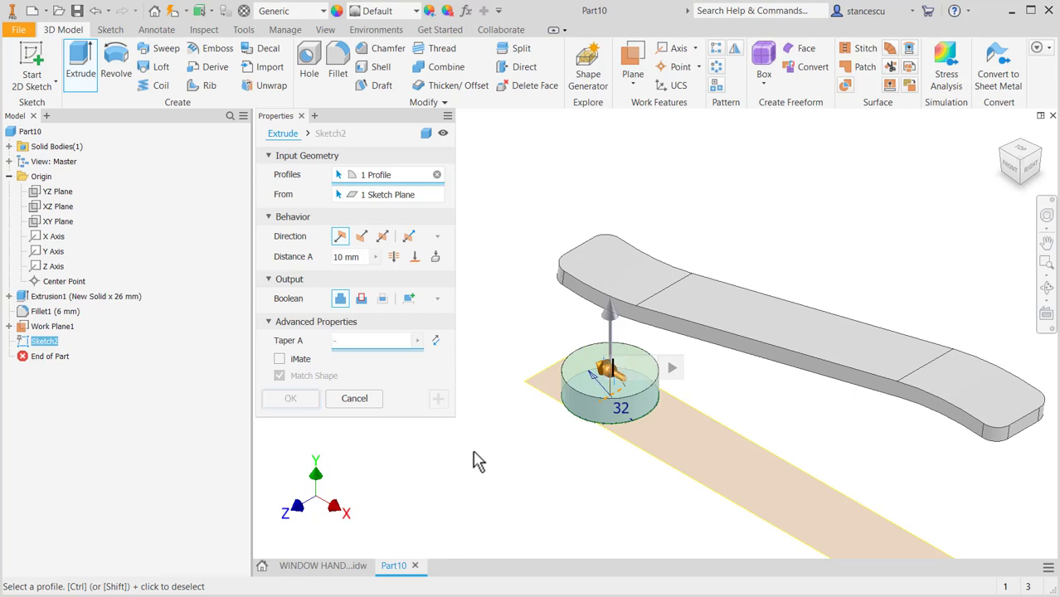
text(-9)
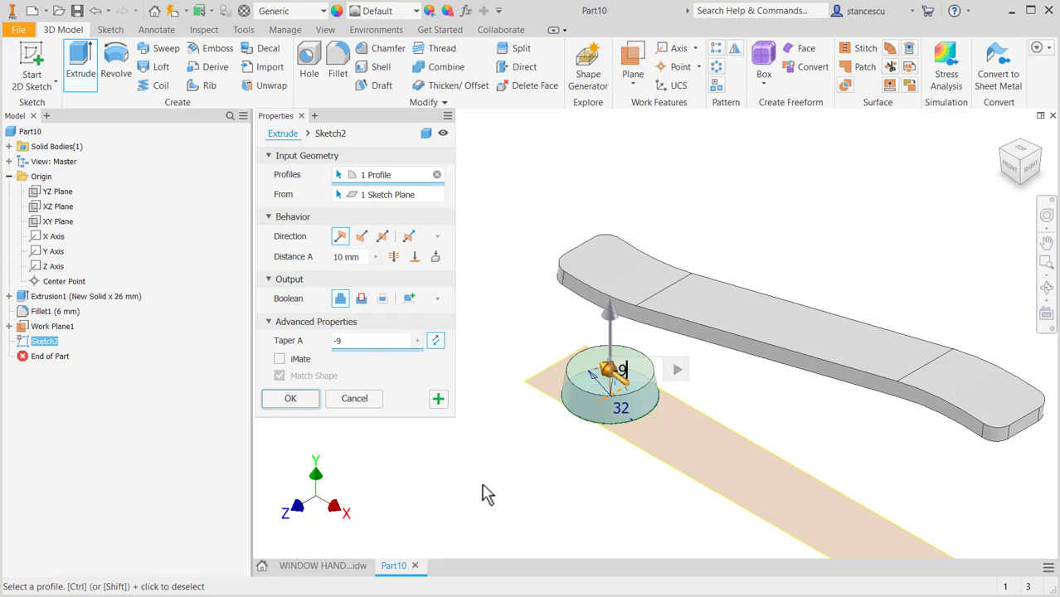
text(/2)
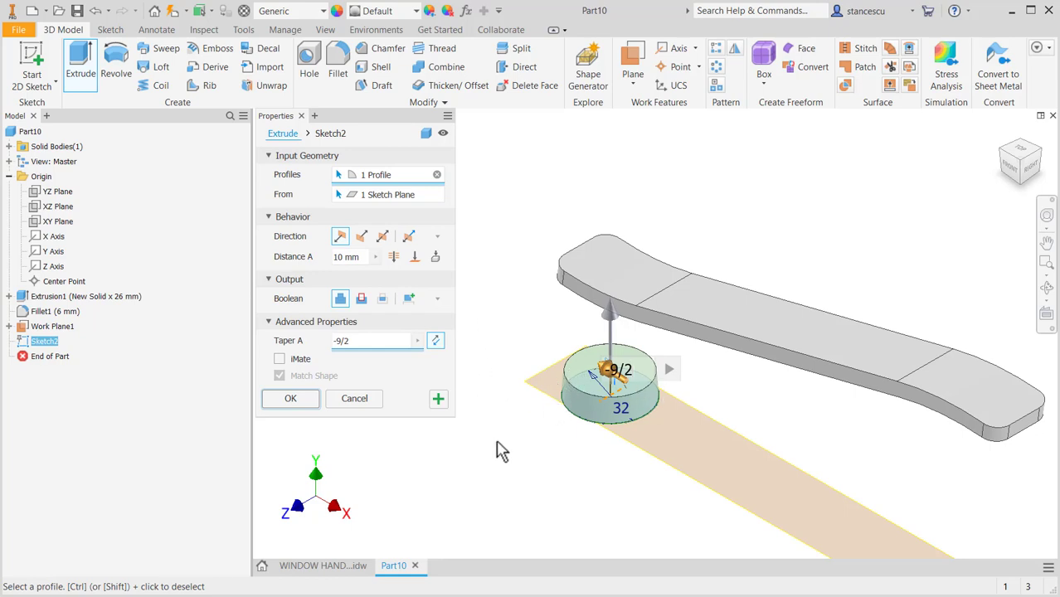
shift+middle_drag(525, 461, 542, 437)
click(435, 256)
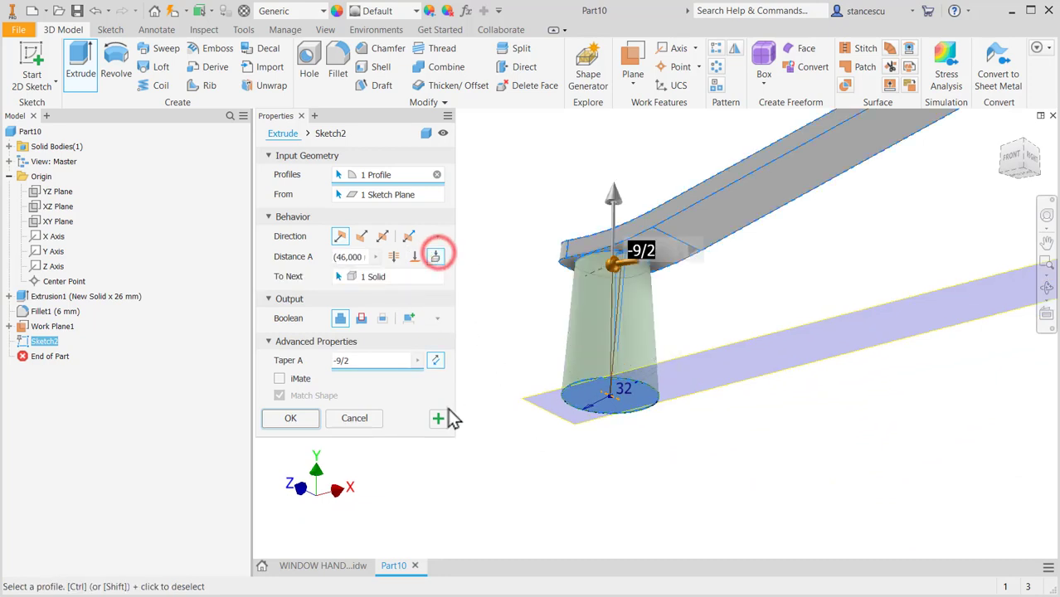
scroll(610, 286, up, 2)
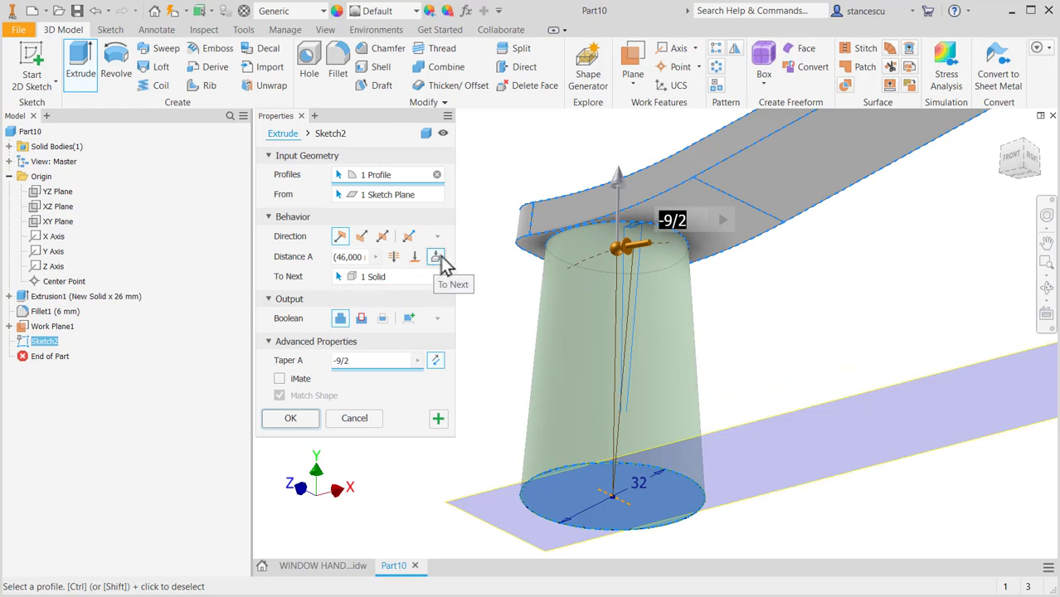
click(304, 427)
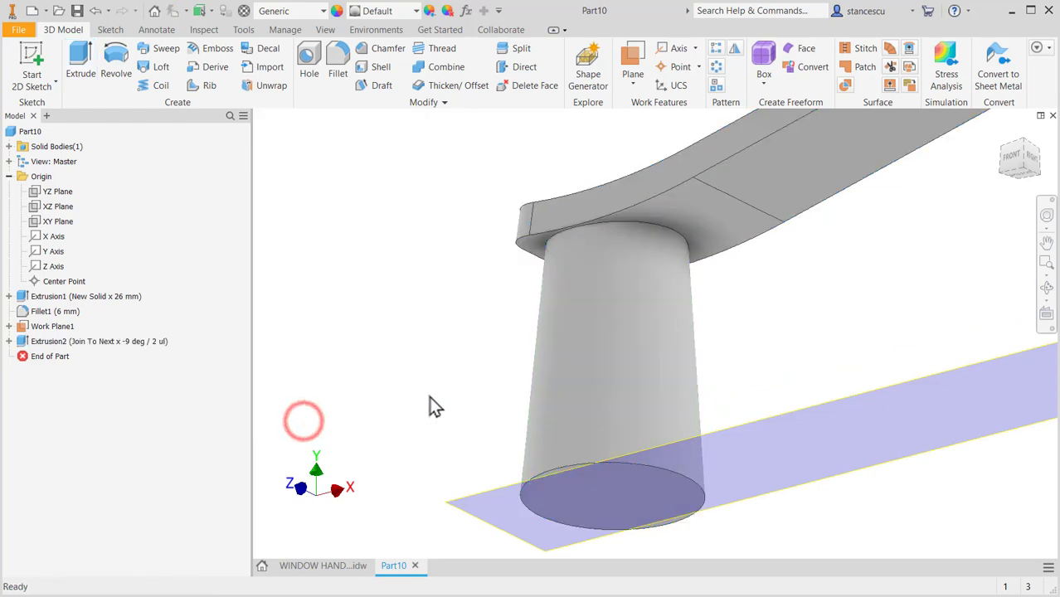
right_click(477, 504)
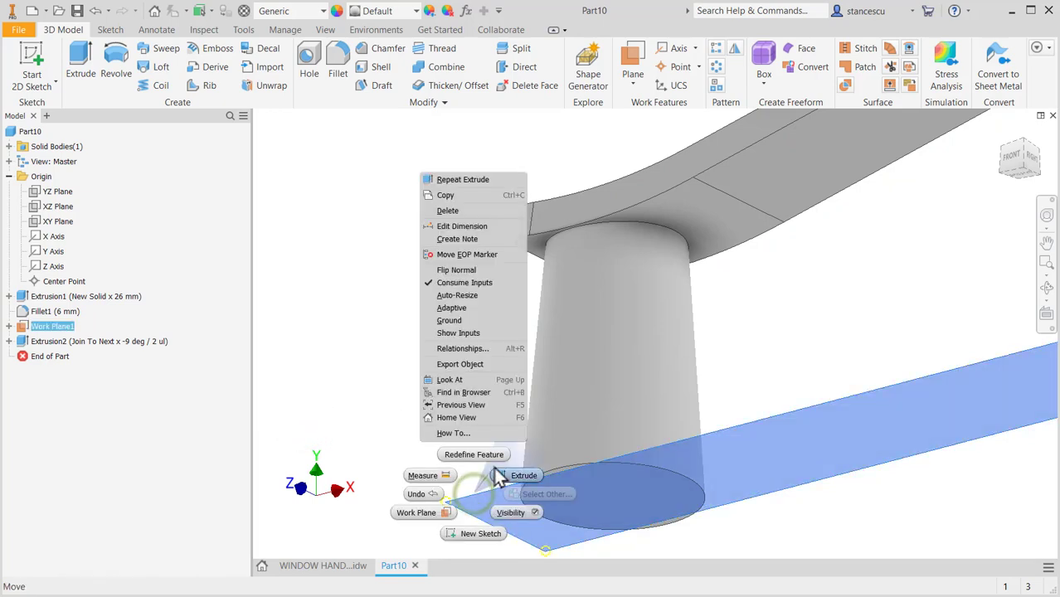
click(514, 512)
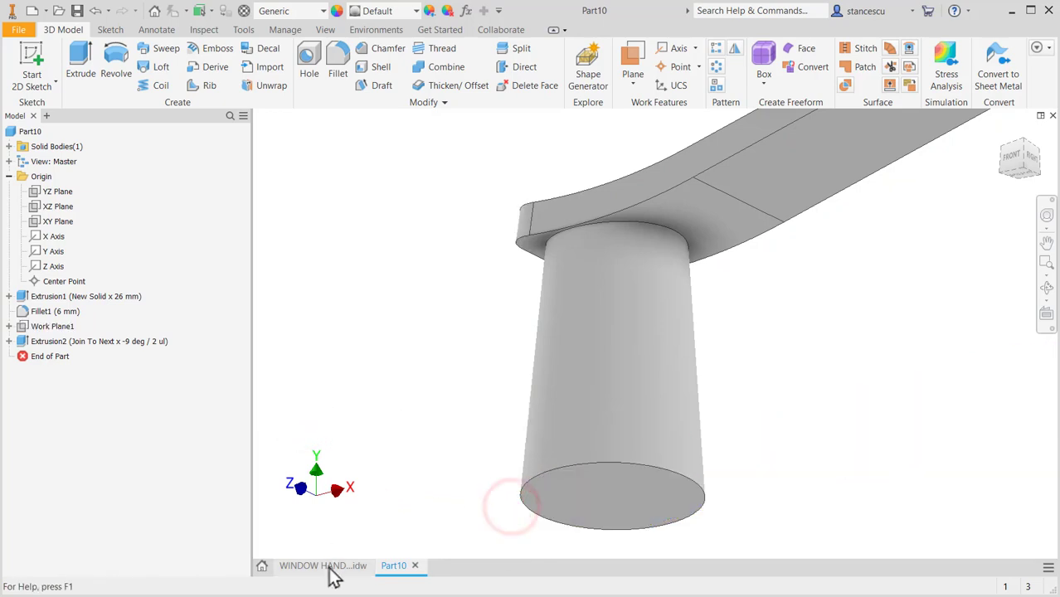
- Examine the side lug's profile in detail B and its length in the top view of the WINDOW HANDLE drawing
click(332, 566)
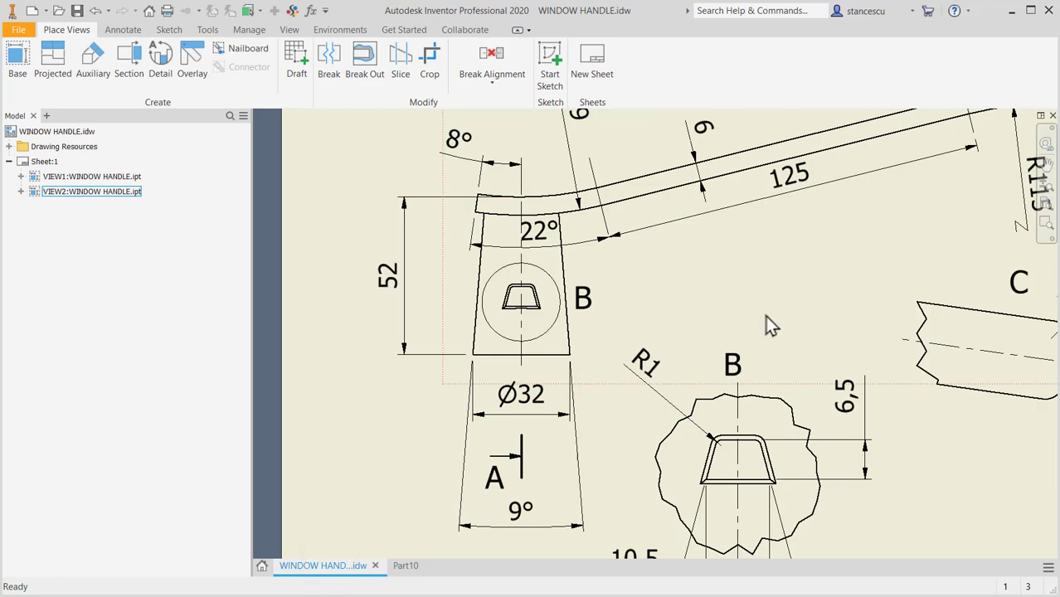
middle_drag(747, 314, 599, 247)
scroll(655, 358, down, 3)
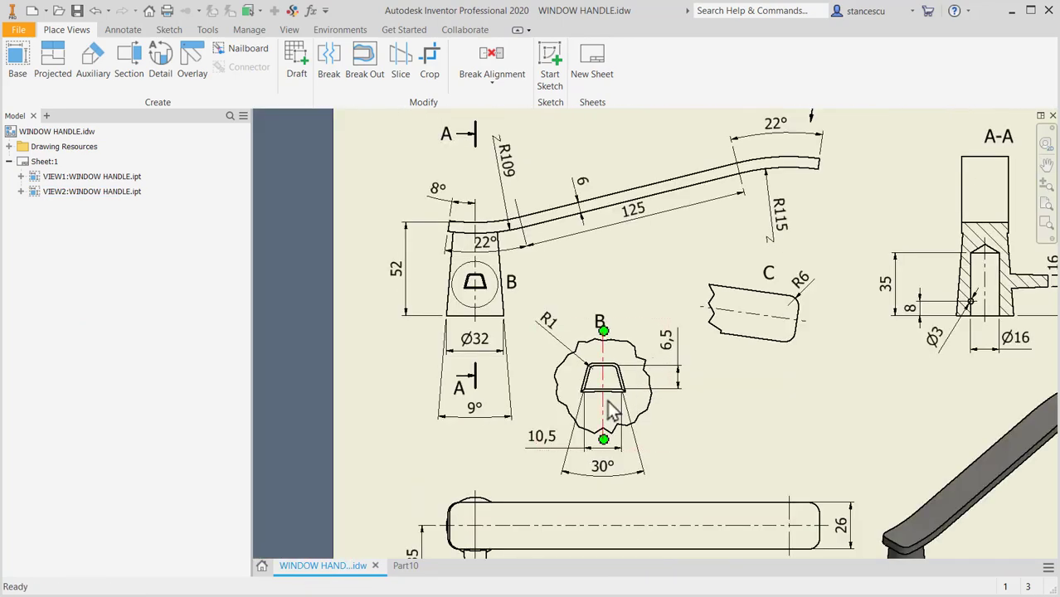
mouse_move(752, 389)
middle_down()
mouse_move(700, 398)
mouse_move(743, 309)
middle_up()
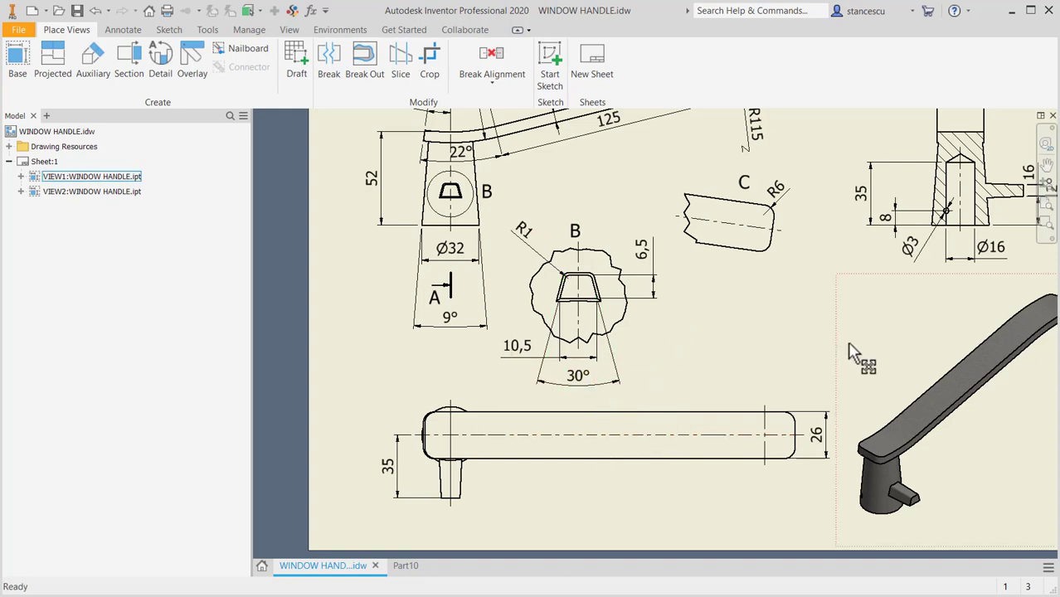
middle_drag(852, 350, 790, 344)
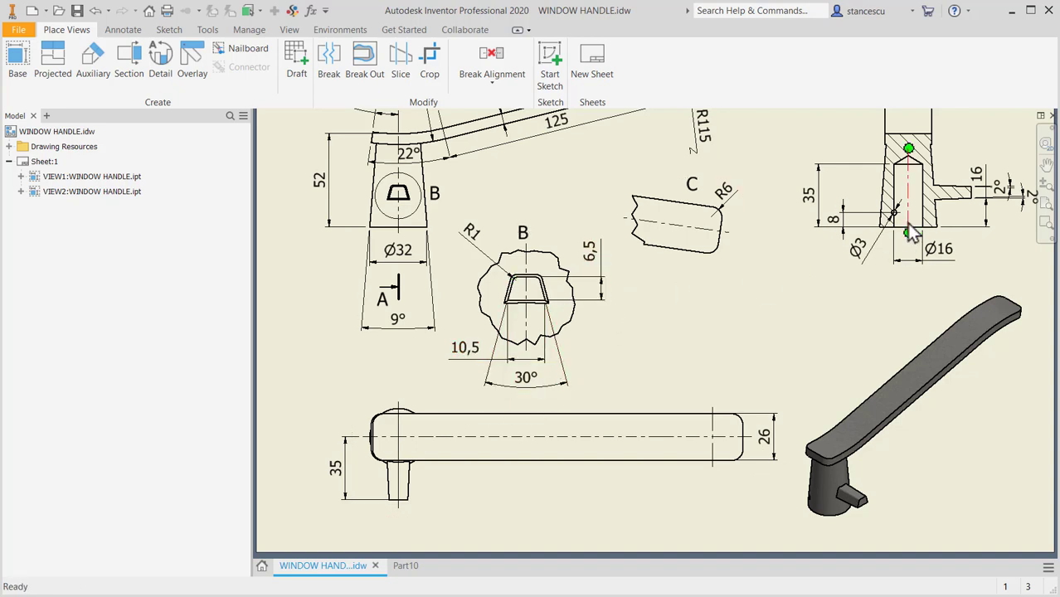
mouse_move(797, 319)
middle_down()
mouse_move(773, 307)
mouse_move(705, 308)
mouse_move(769, 312)
middle_up()
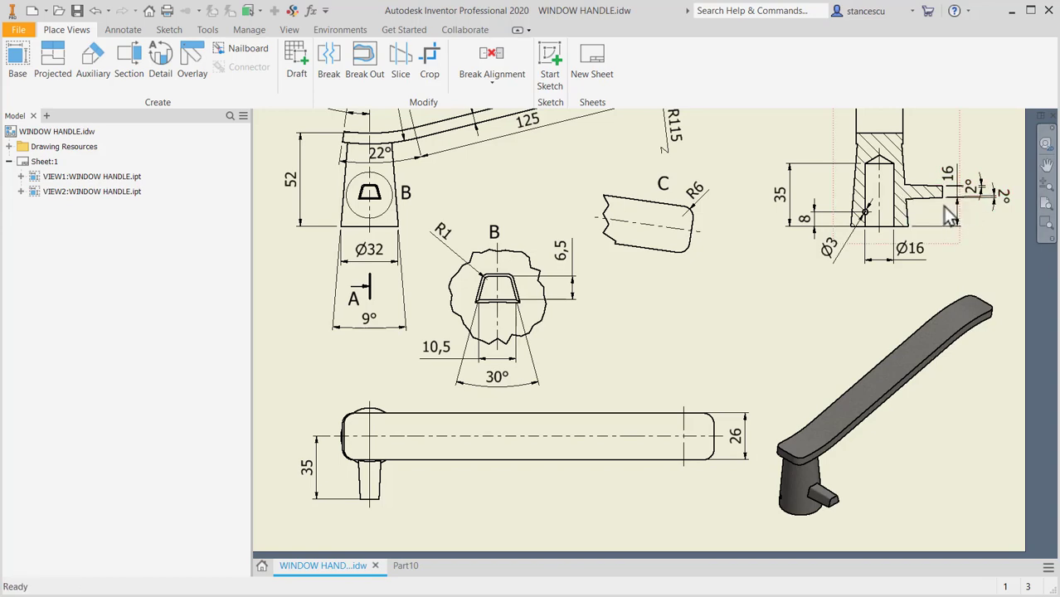
- Examine the lug's height above the base and its taper angles in section A-A of the drawing and return to the part
scroll(950, 214, down, 6)
mouse_move(946, 213)
middle_down()
mouse_move(821, 287)
mouse_move(812, 331)
middle_up()
drag(841, 213, 875, 348)
click(868, 437)
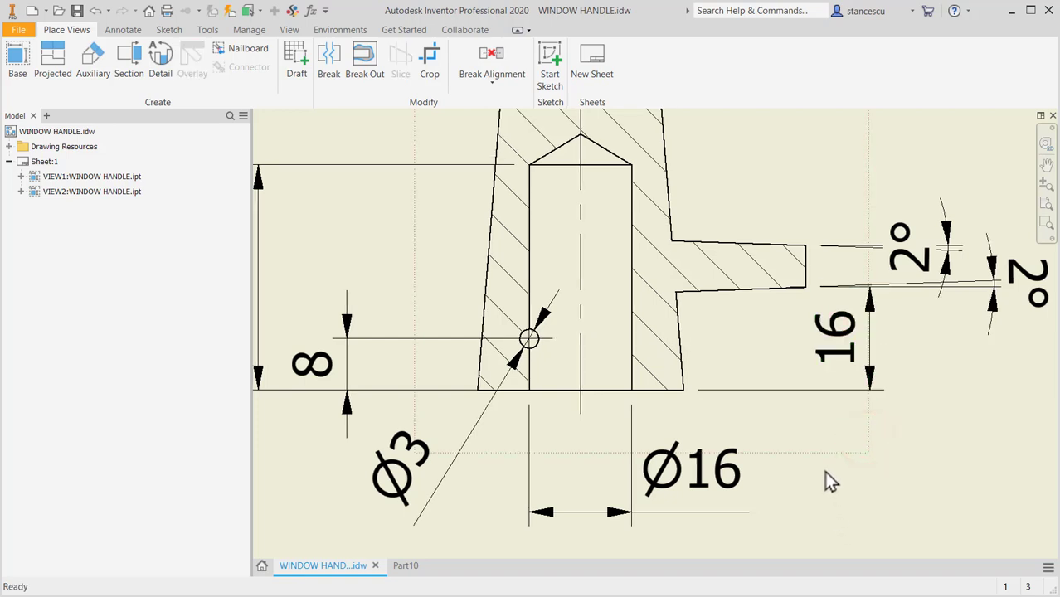
scroll(823, 470, down, 5)
mouse_move(826, 476)
middle_down()
mouse_move(897, 410)
mouse_move(977, 384)
middle_up()
scroll(936, 429, down, 3)
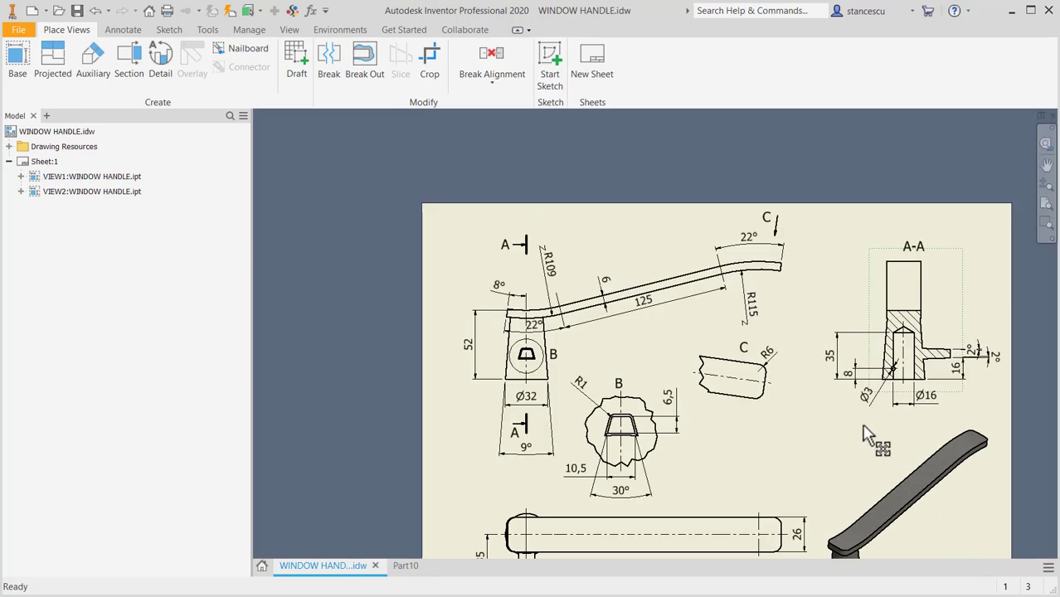
key(Home)
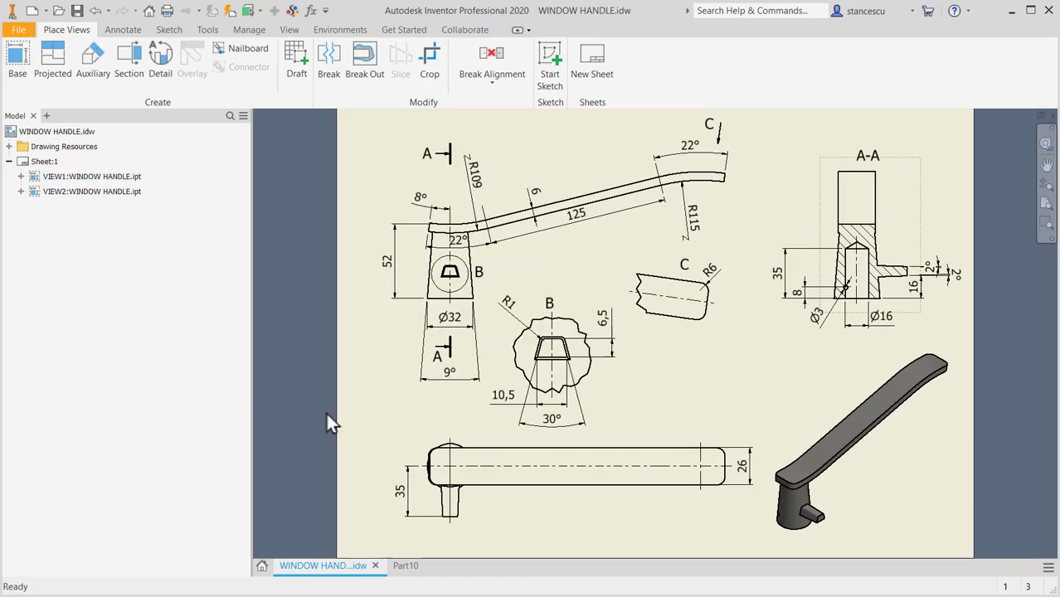
click(406, 568)
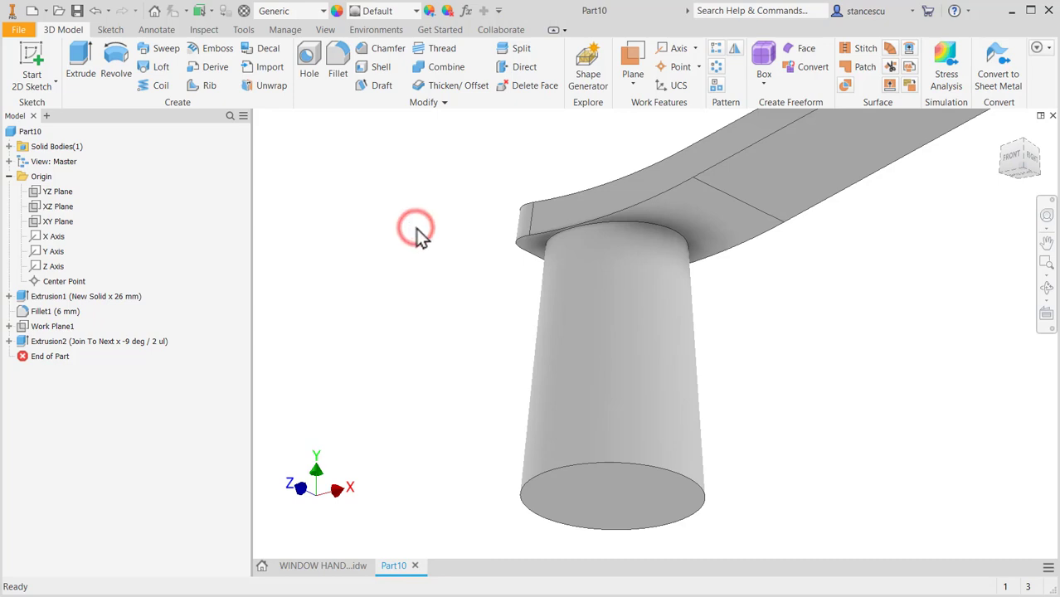
- Create a work plane offset 35 mm from the XY plane, in front of the base
key(F6)
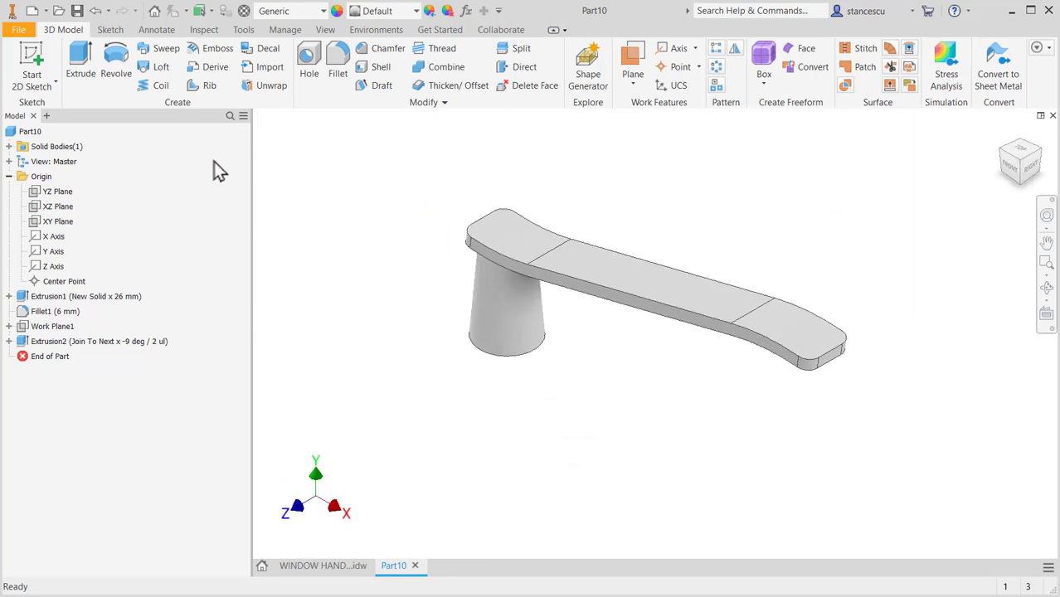
click(638, 57)
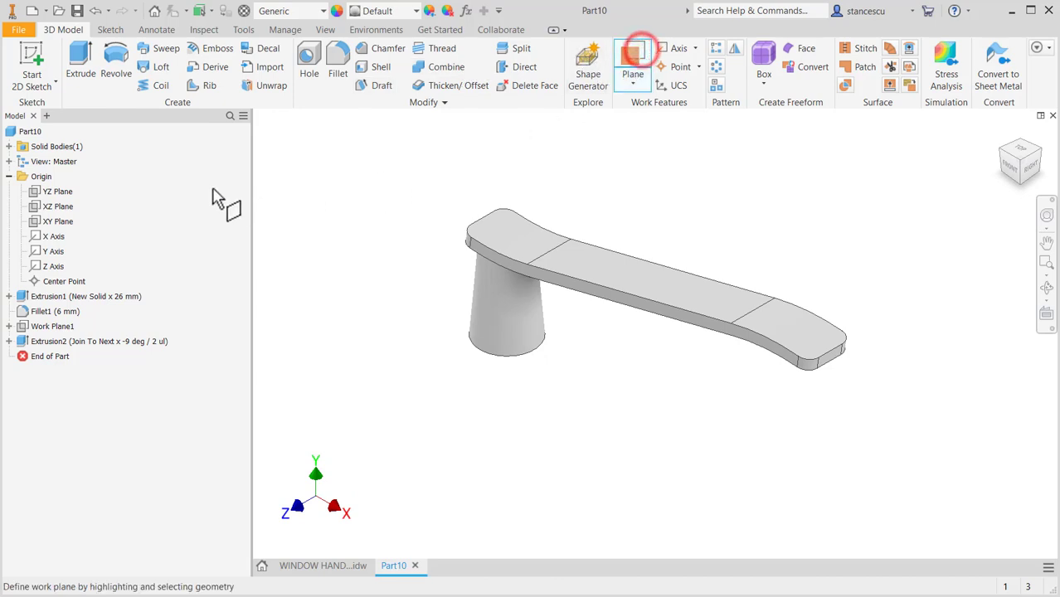
click(51, 221)
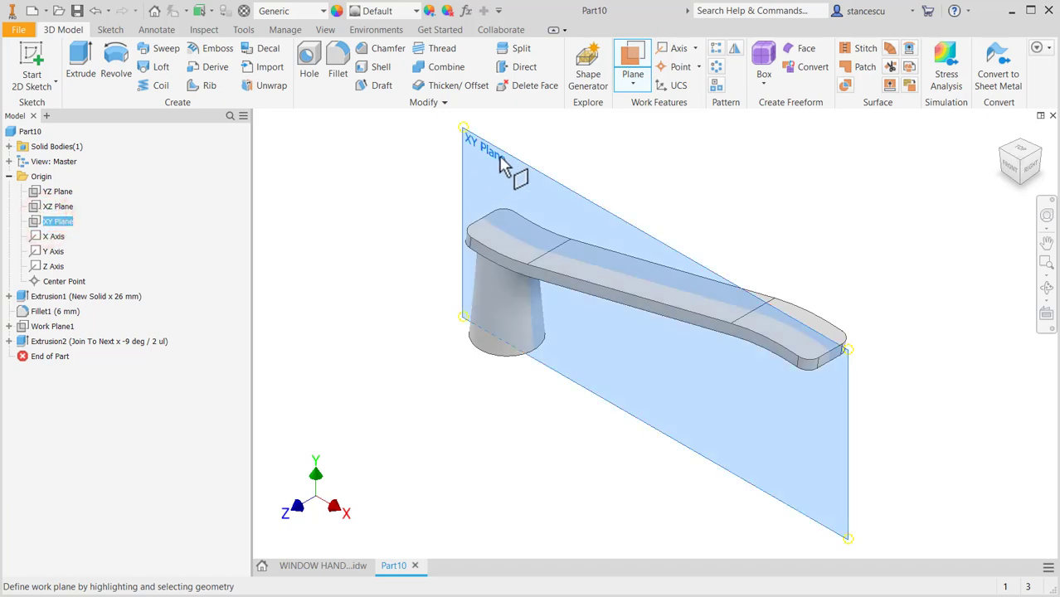
drag(502, 162, 440, 209)
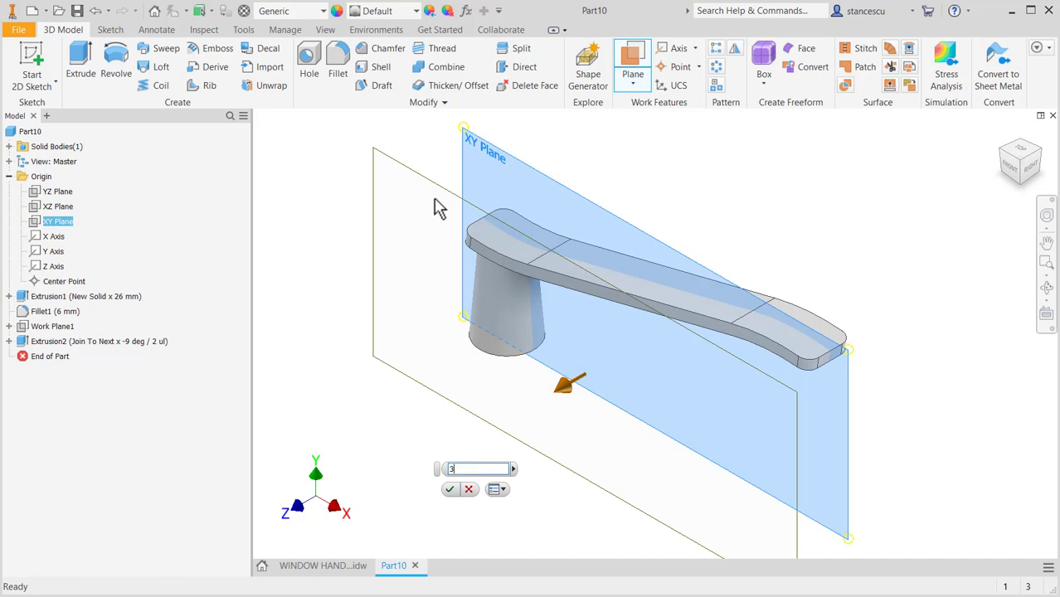
key(Return)
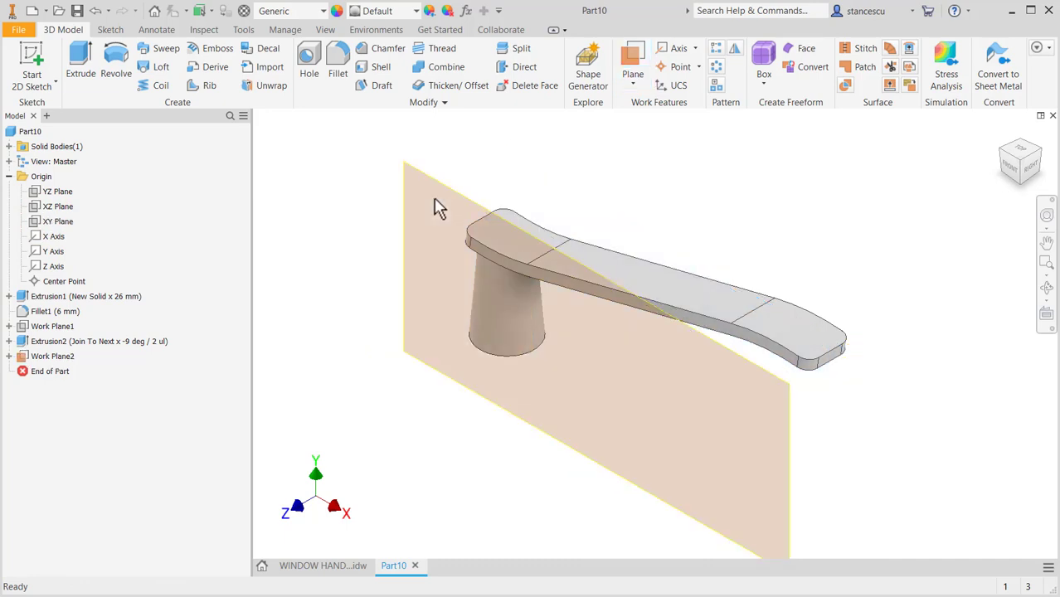
- Sketch a closed trapezoid about 22 mm wide at its lower edge on the new work plane, over the lower part of the base
click(481, 396)
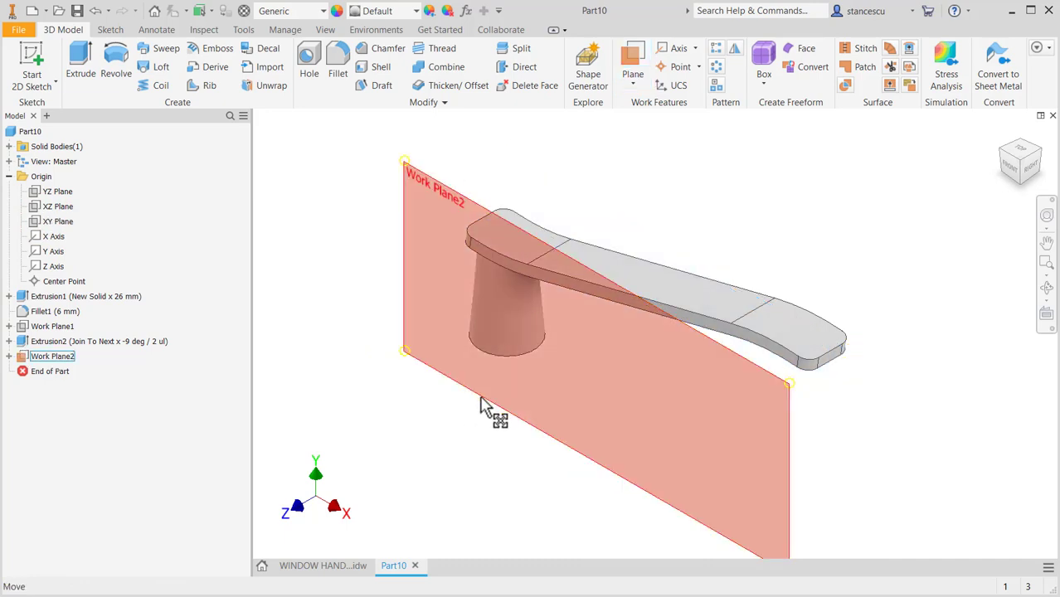
click(479, 395)
click(507, 385)
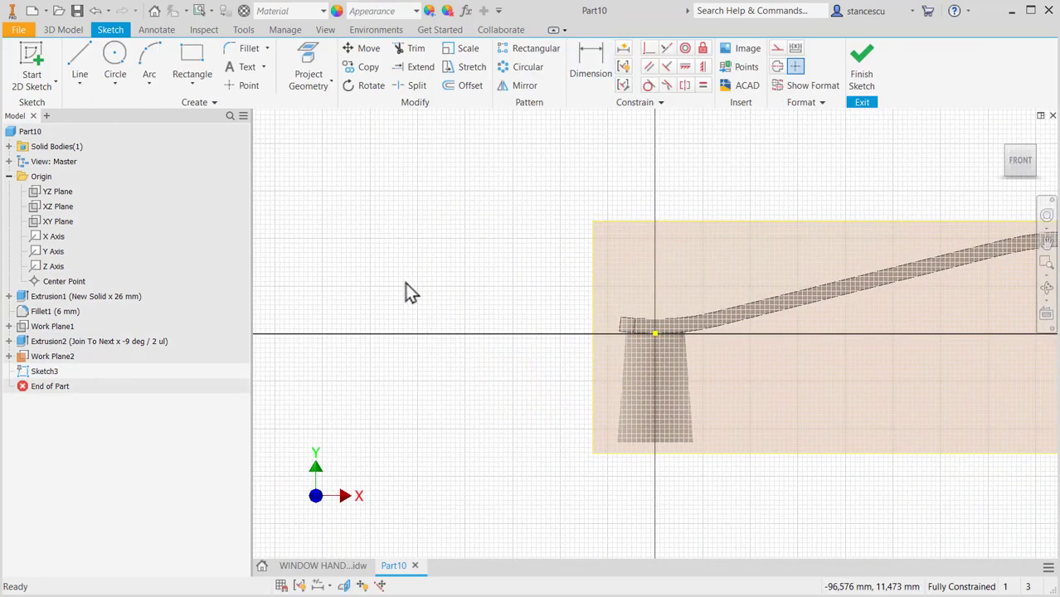
click(80, 73)
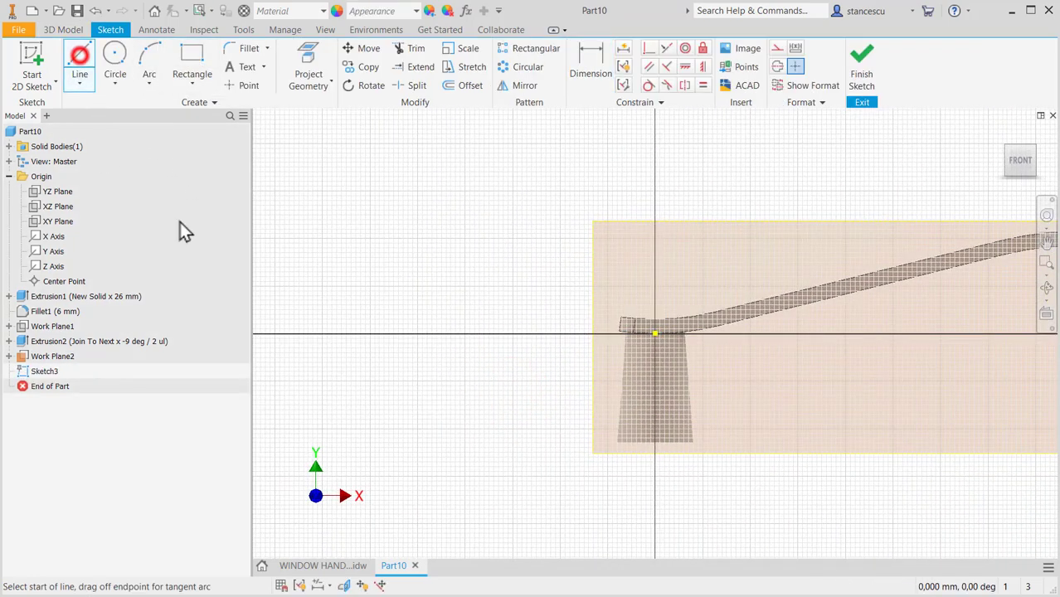
click(631, 423)
click(637, 397)
click(669, 395)
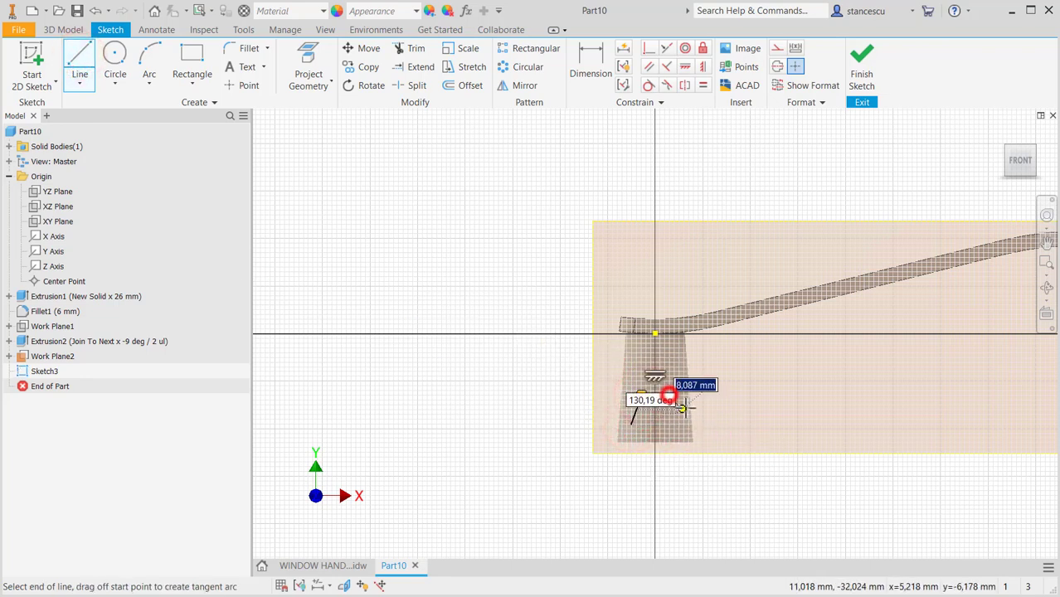
click(629, 424)
key(Escape)
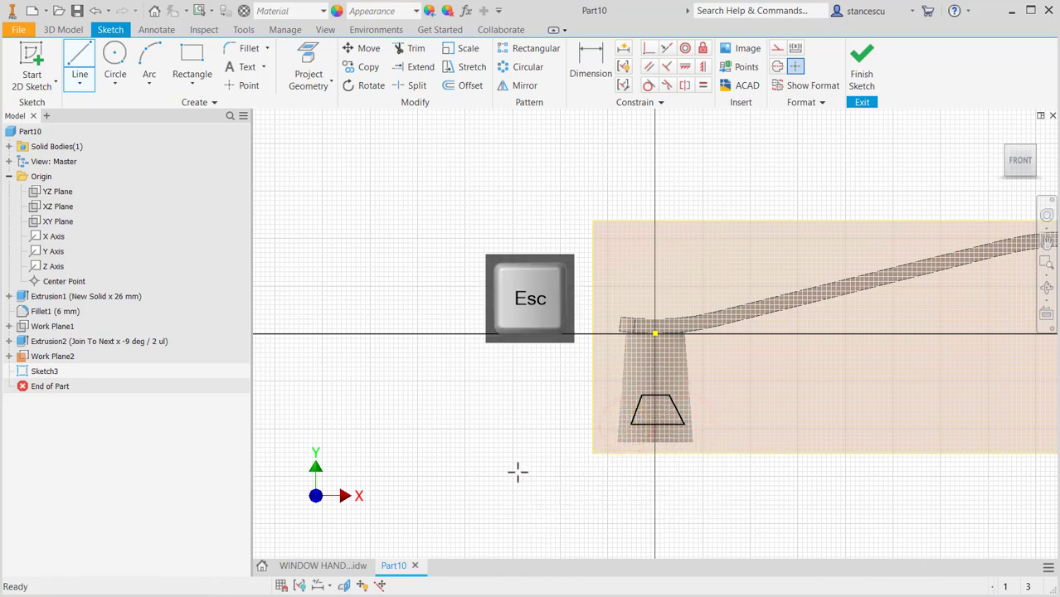
- Show the sketch constraints and make the trapezoid's two slanted sides equal in length
scroll(650, 415, up, 5)
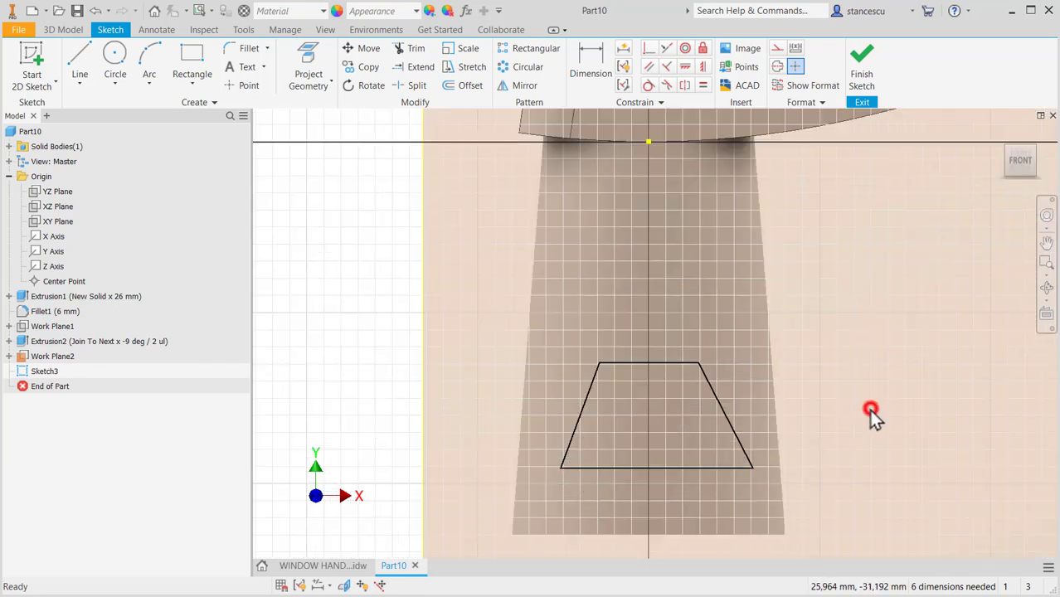
key(F8)
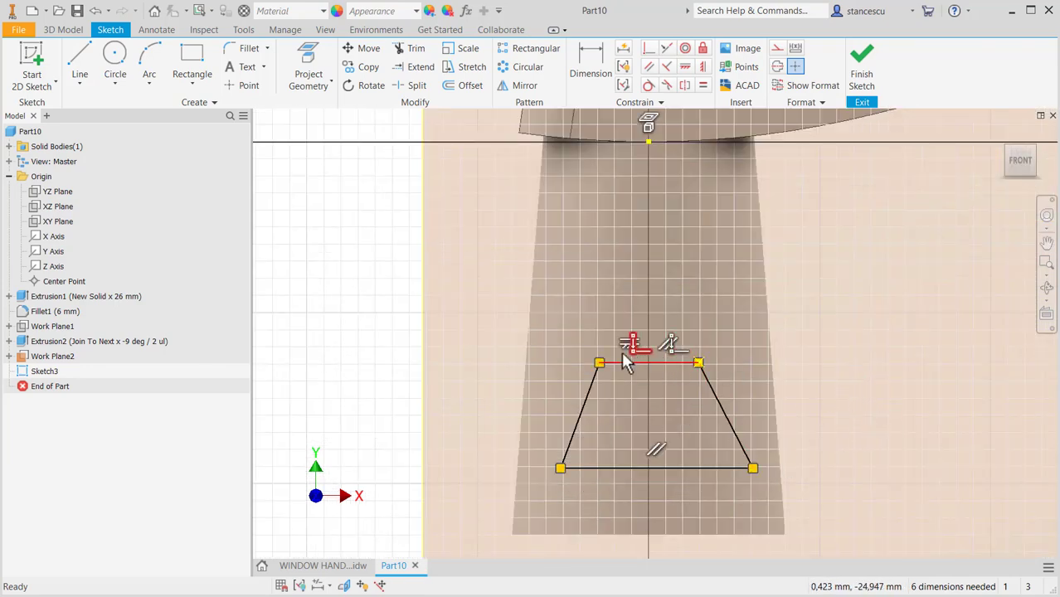
click(703, 85)
click(574, 418)
click(719, 405)
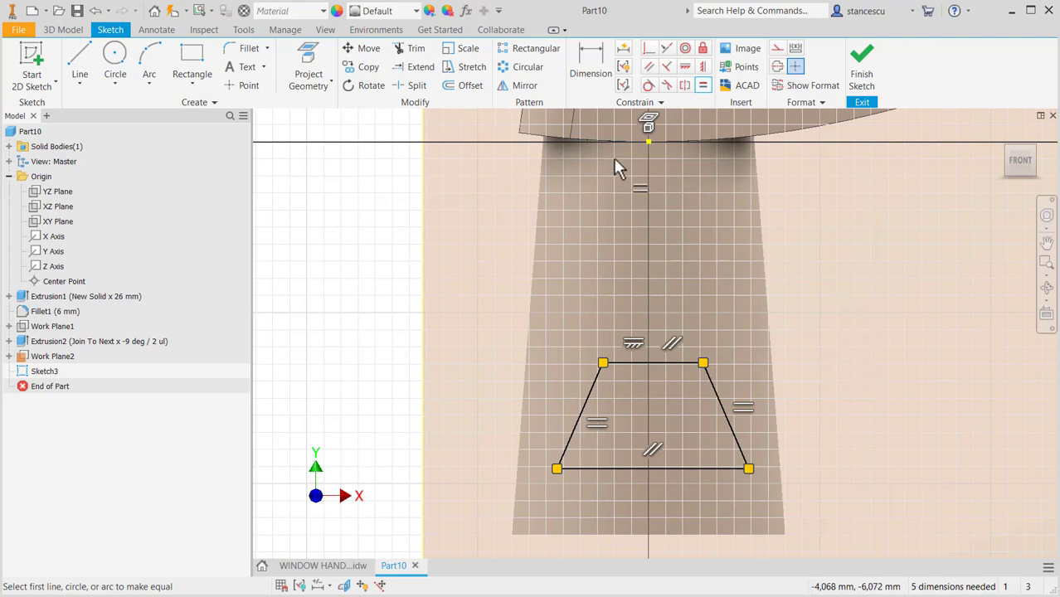
- Dimension the trapezoid's lower edge to 10.5 mm
click(587, 66)
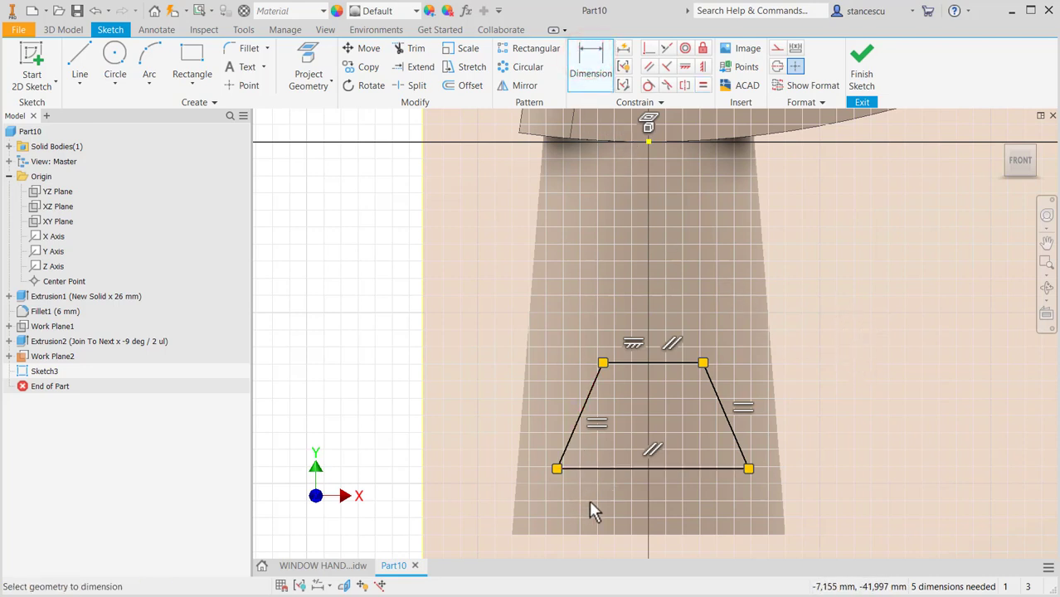
click(633, 469)
click(633, 514)
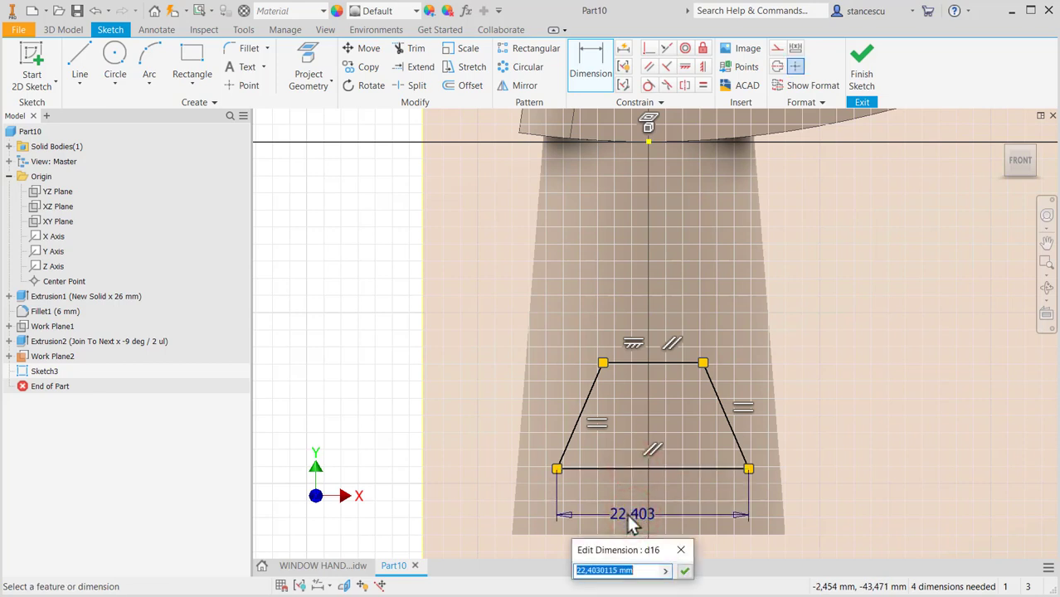
text(10.5)
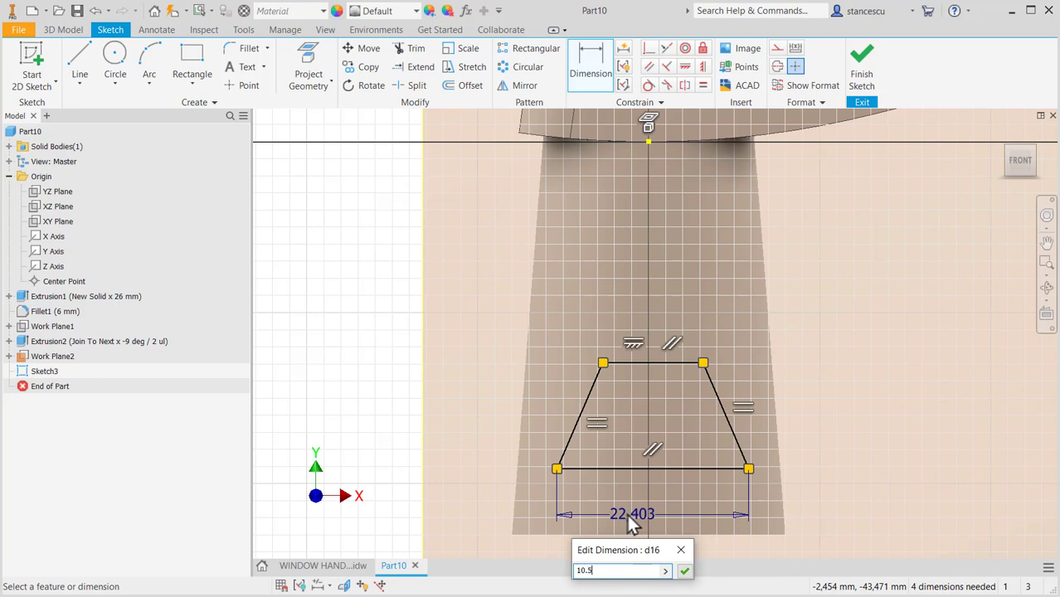
key(Return)
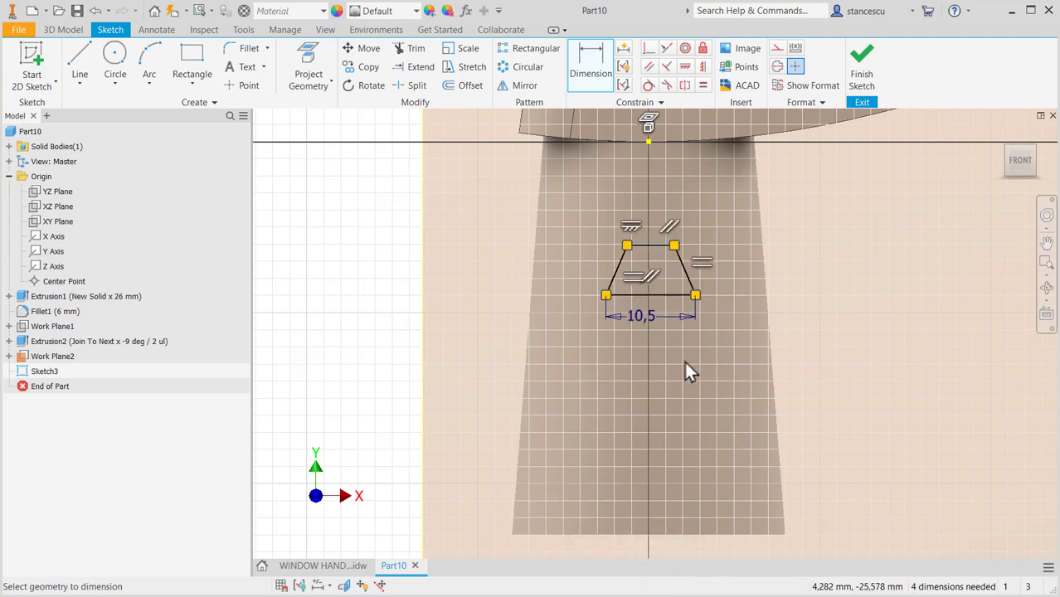
- Dimension the angle between the trapezoid's two slanted sides to 30 degrees
click(616, 264)
click(685, 276)
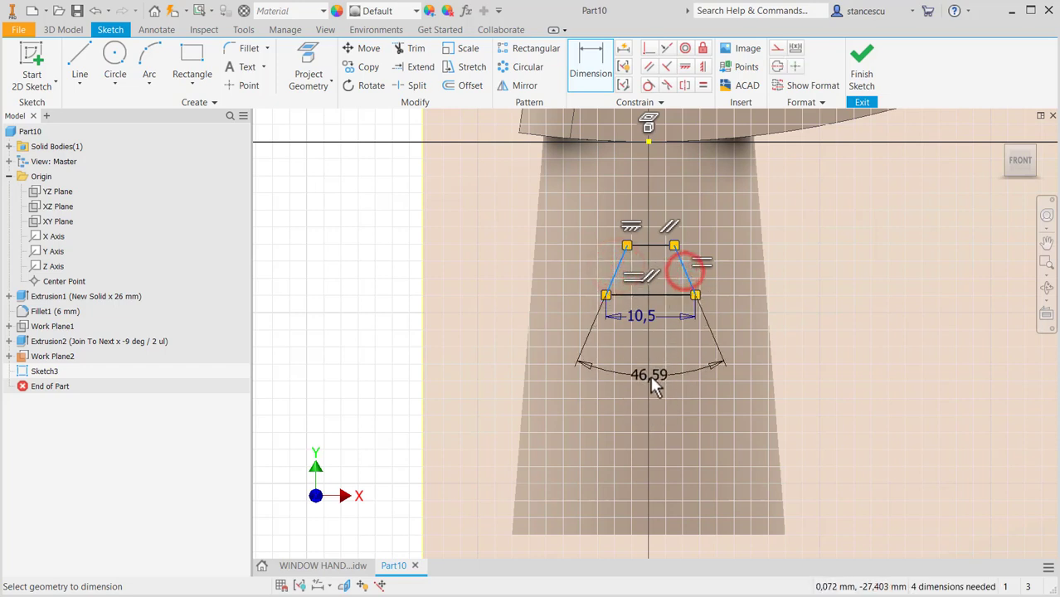
click(650, 376)
text(30)
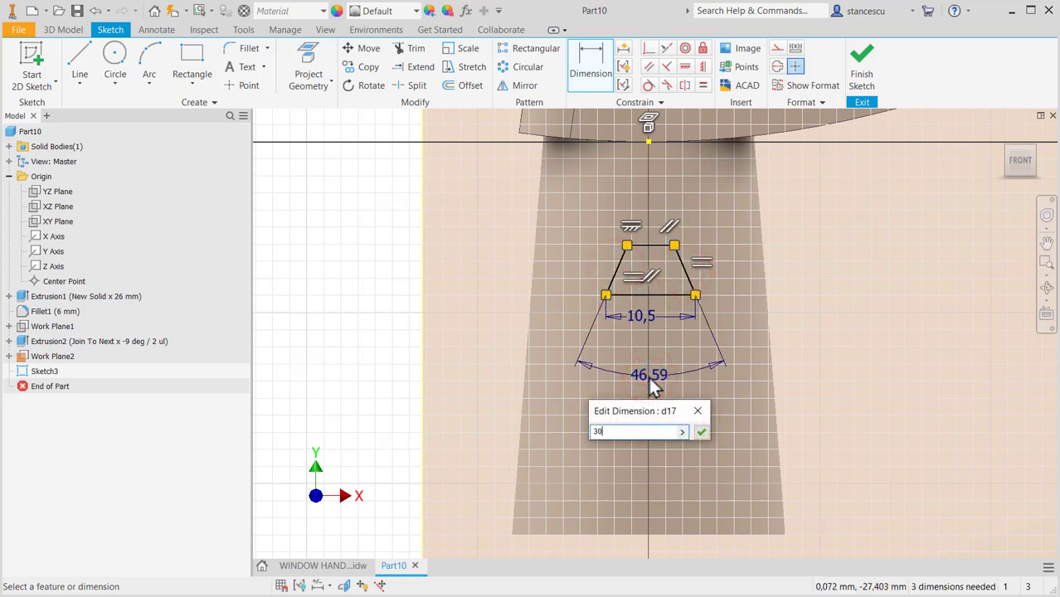
key(Return)
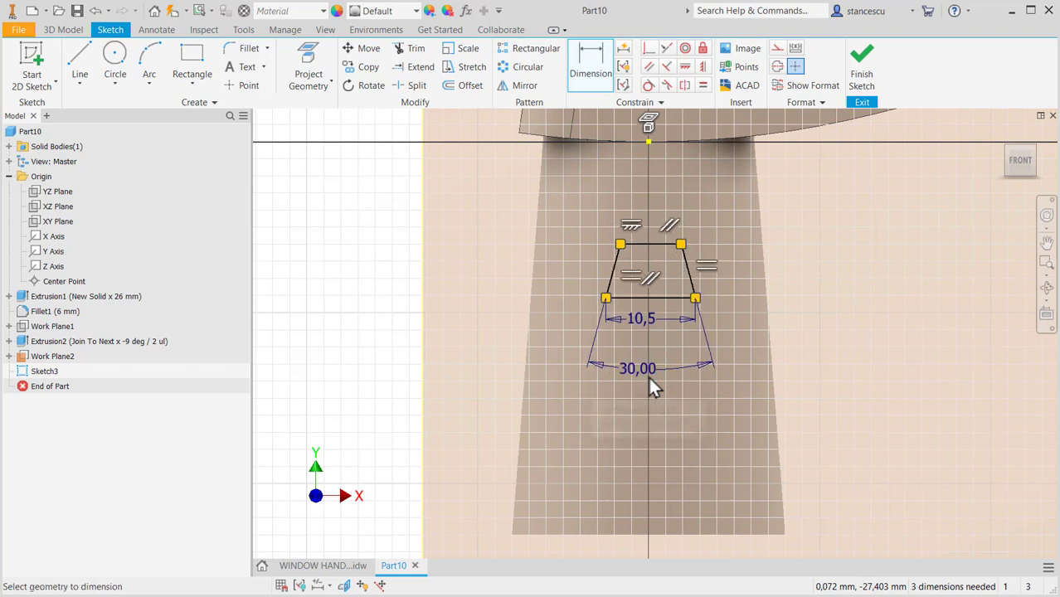
- Dimension the distance from the base's bottom edge to the trapezoid's lower edge to 16 mm
click(670, 298)
click(642, 535)
click(871, 445)
text(16)
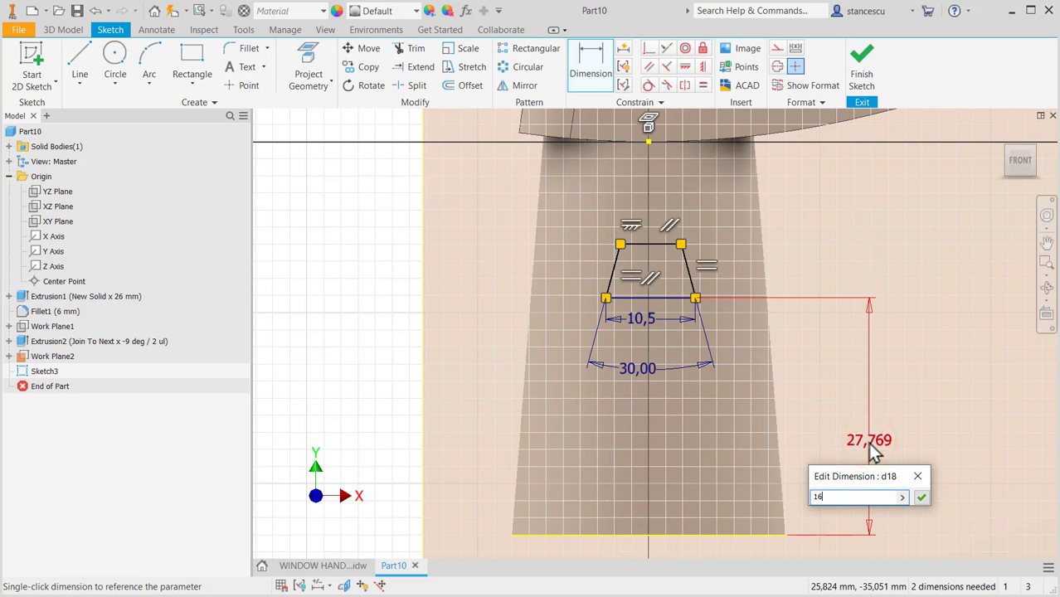
key(Return)
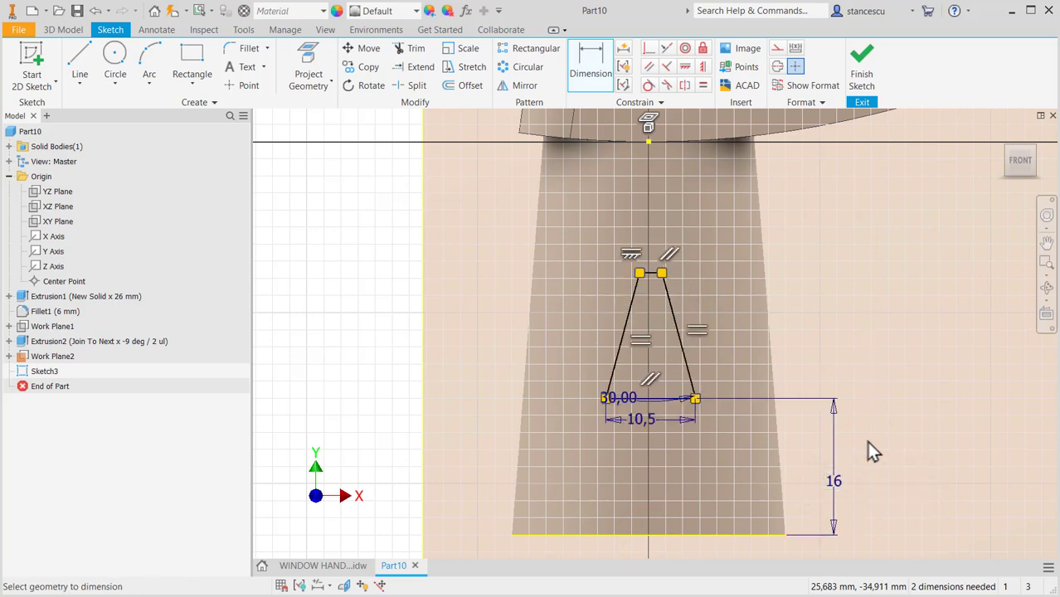
- Dimension the height between the trapezoid's upper and lower edges to 6.5 mm
click(651, 274)
click(659, 399)
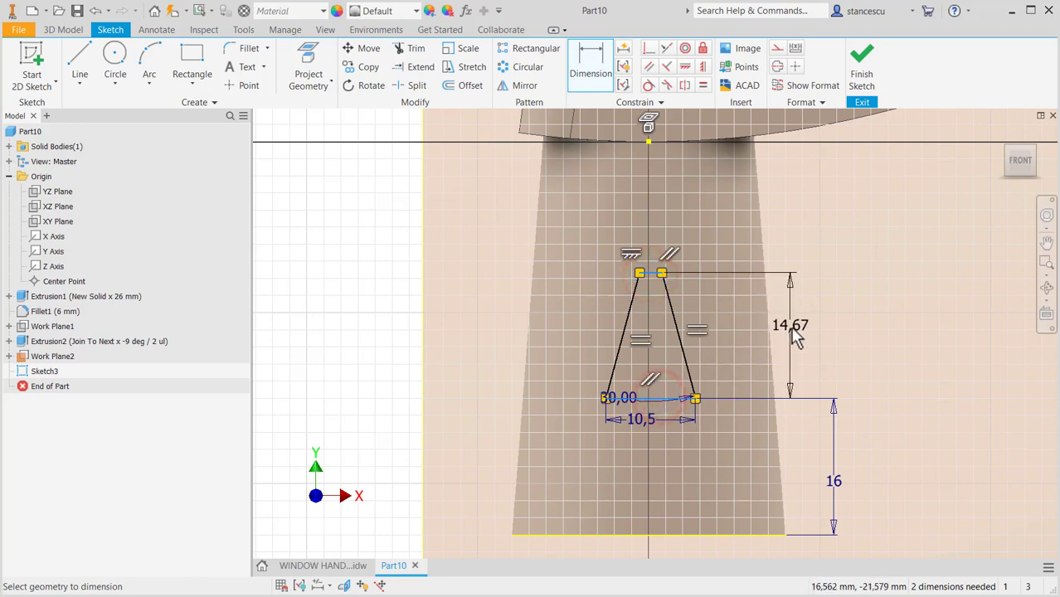
click(795, 334)
text(6.5)
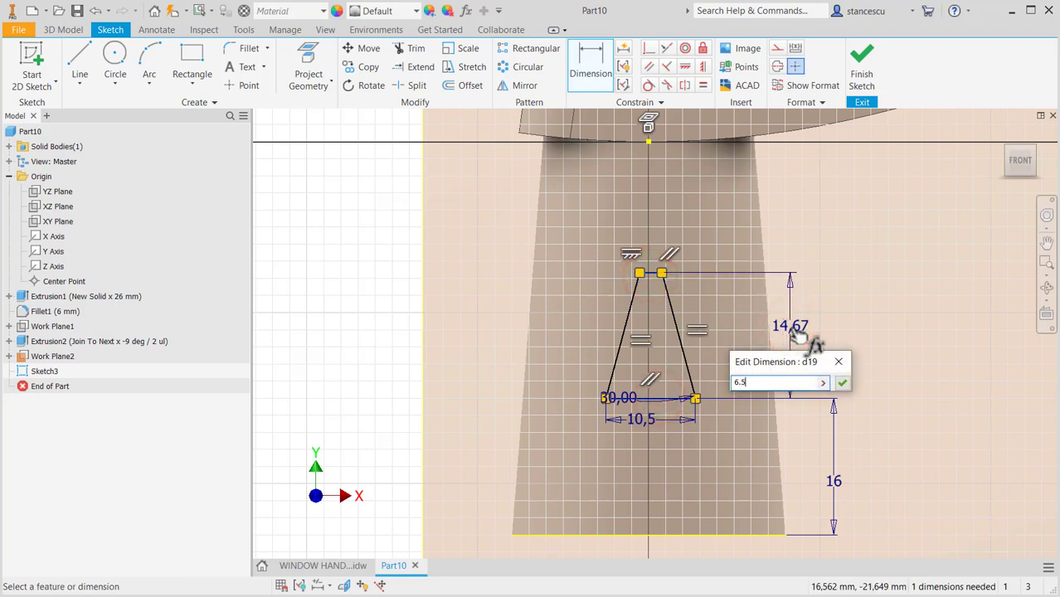
key(Return)
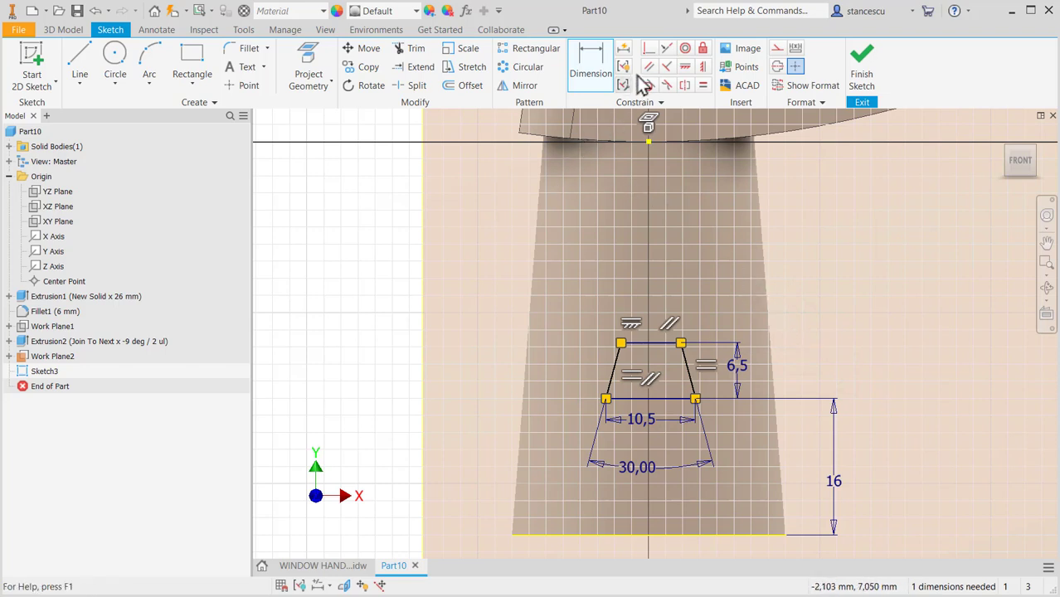
- Align the midpoint of the trapezoid's lower edge vertically with the projected center point and finish the sketch
click(703, 66)
click(649, 144)
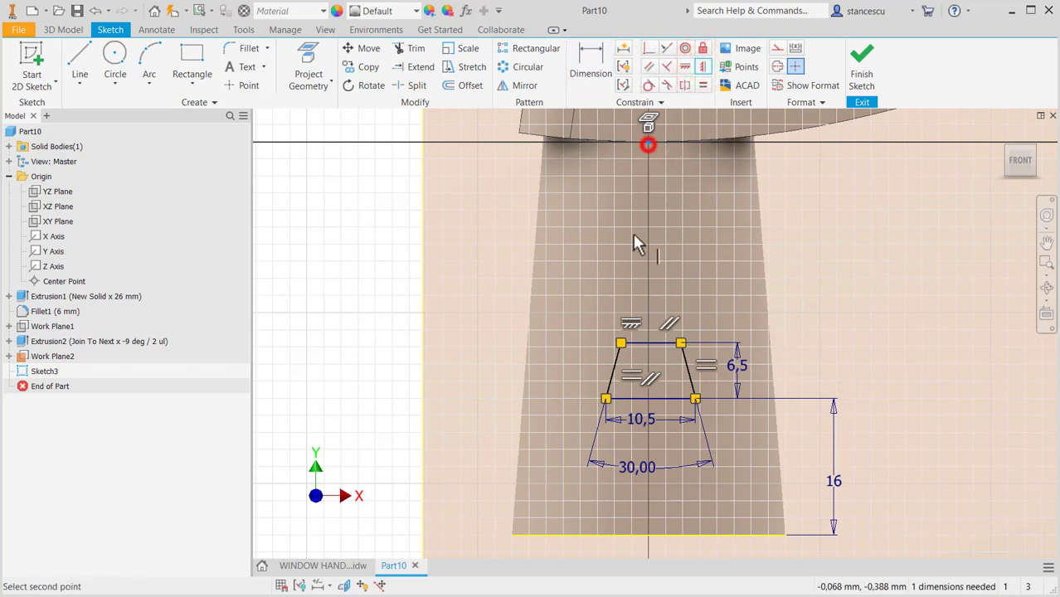
click(650, 398)
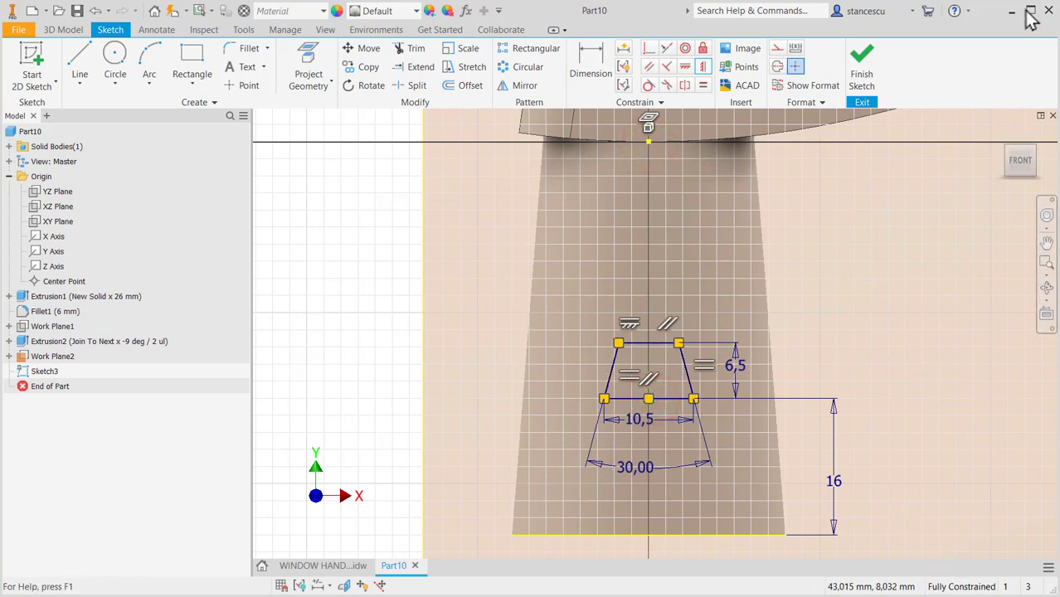
click(862, 58)
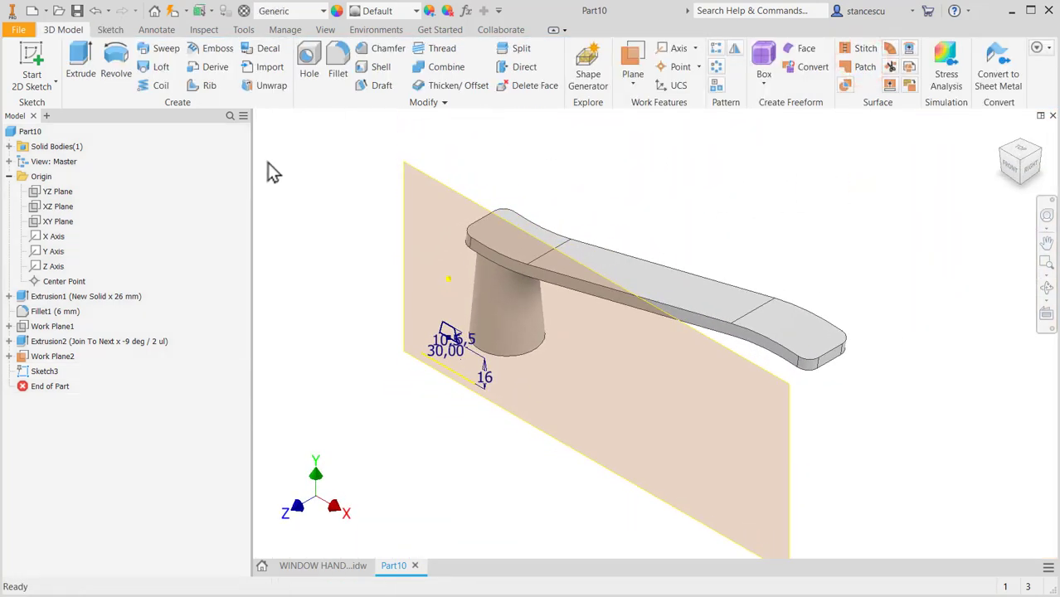
- Check the lug's taper in the WINDOW HANDLE drawing and extrude the trapezoid in the flipped direction, joined To Next at the conical base with a 2-degree taper
click(325, 567)
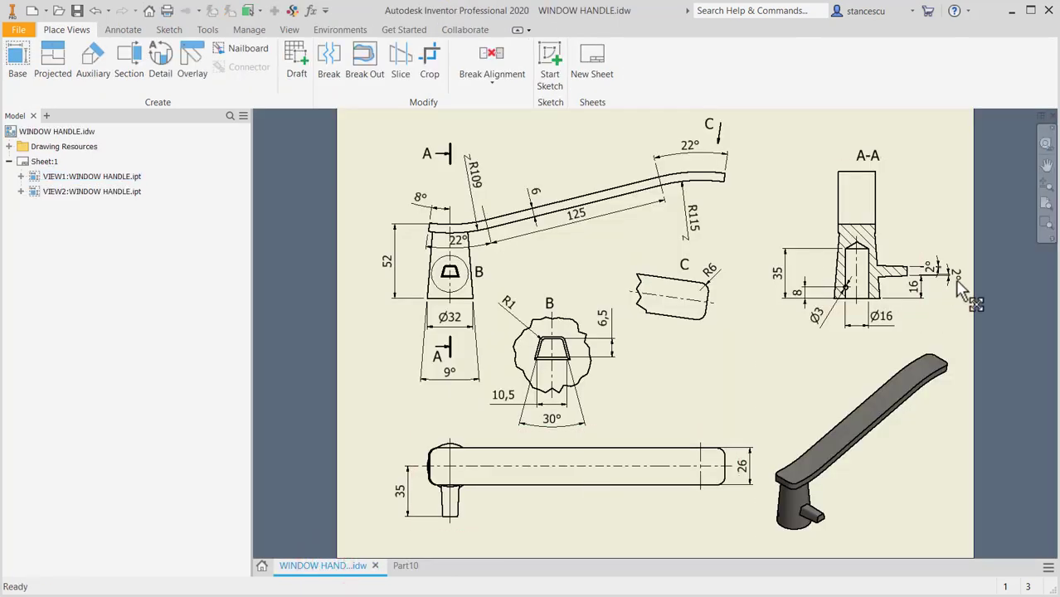
drag(962, 286, 927, 294)
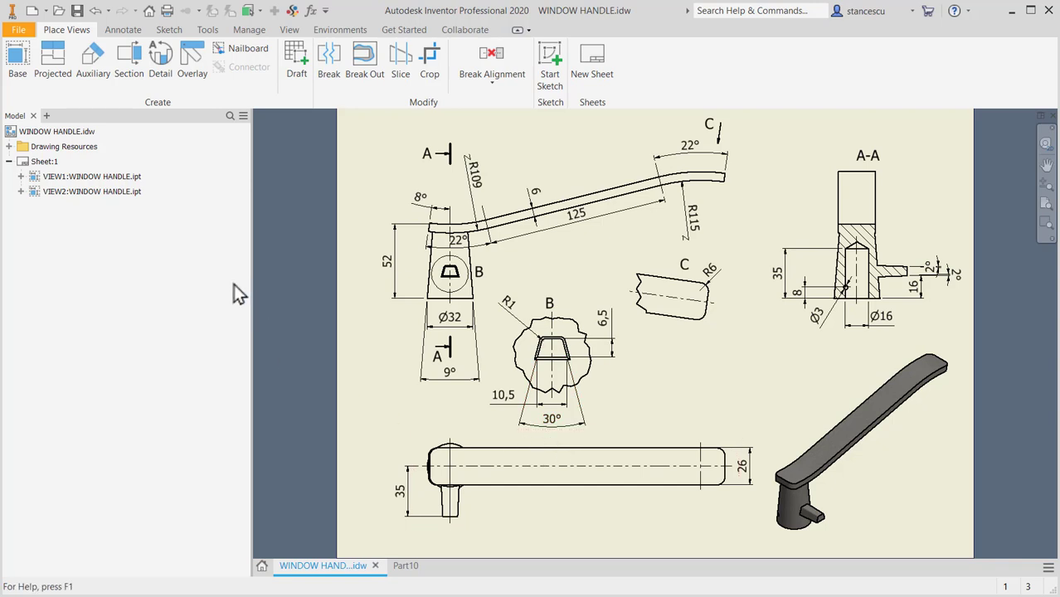
click(409, 568)
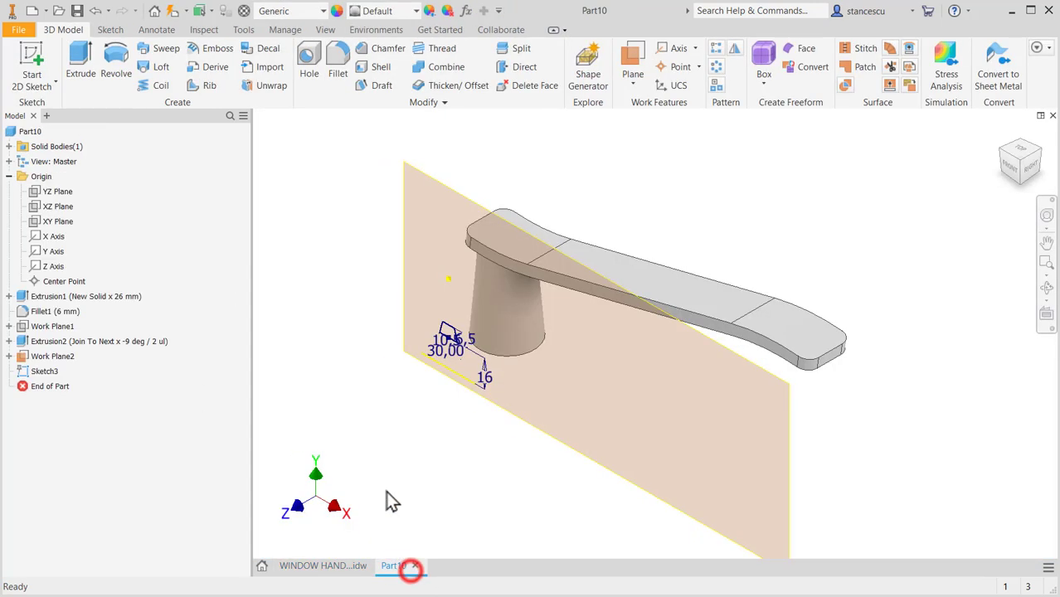
click(81, 62)
middle_drag(545, 363, 723, 381)
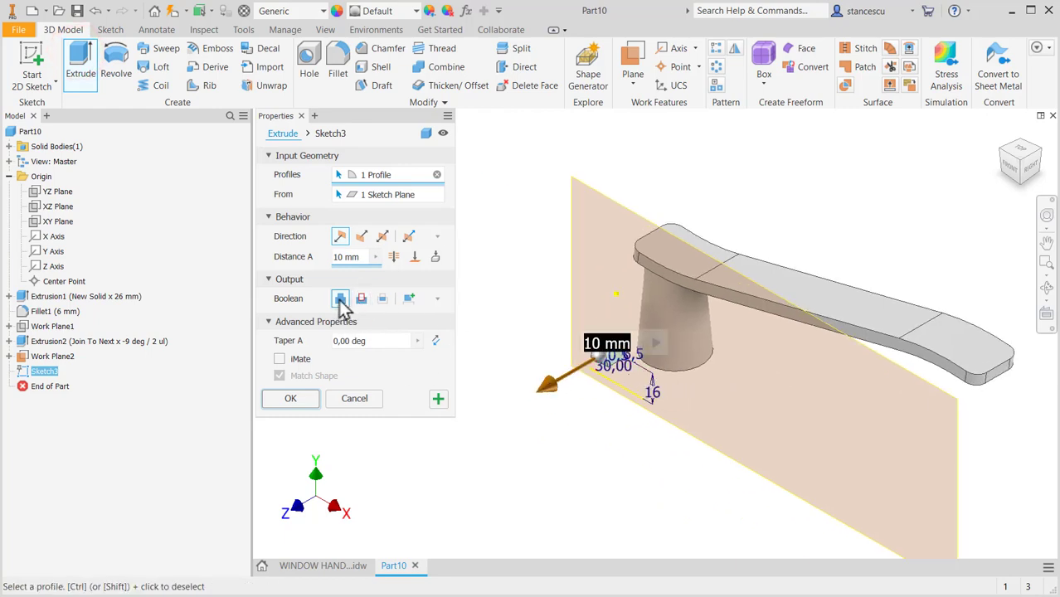
click(360, 237)
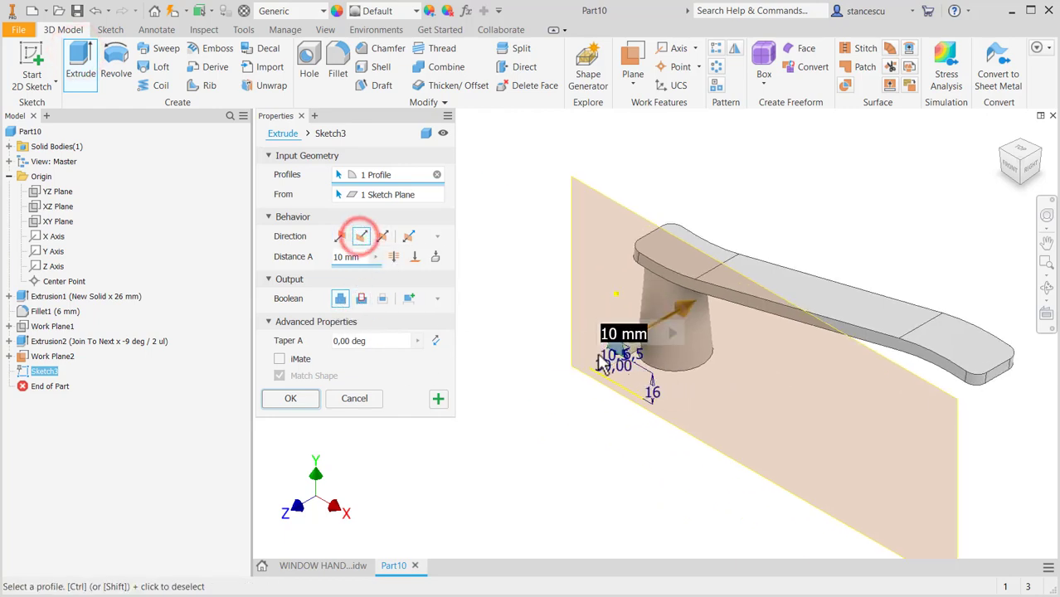
scroll(652, 355, up, 2)
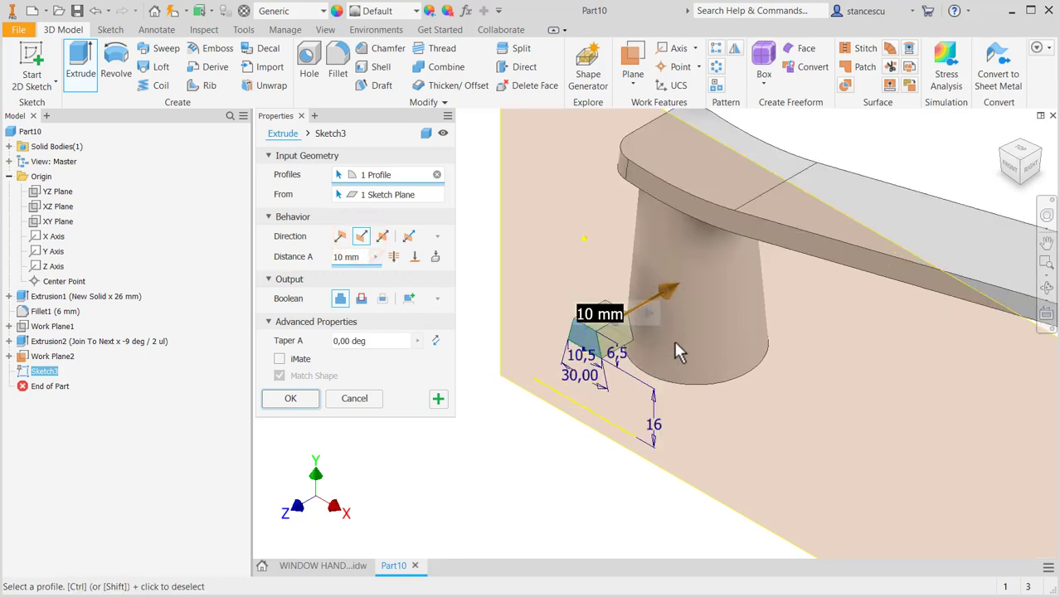
click(436, 258)
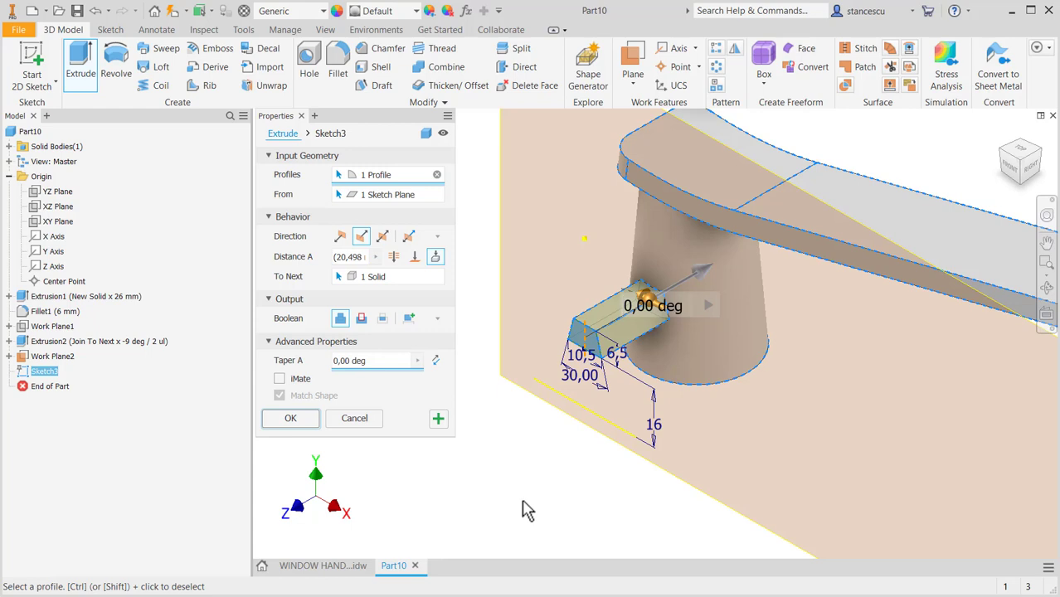
text(2)
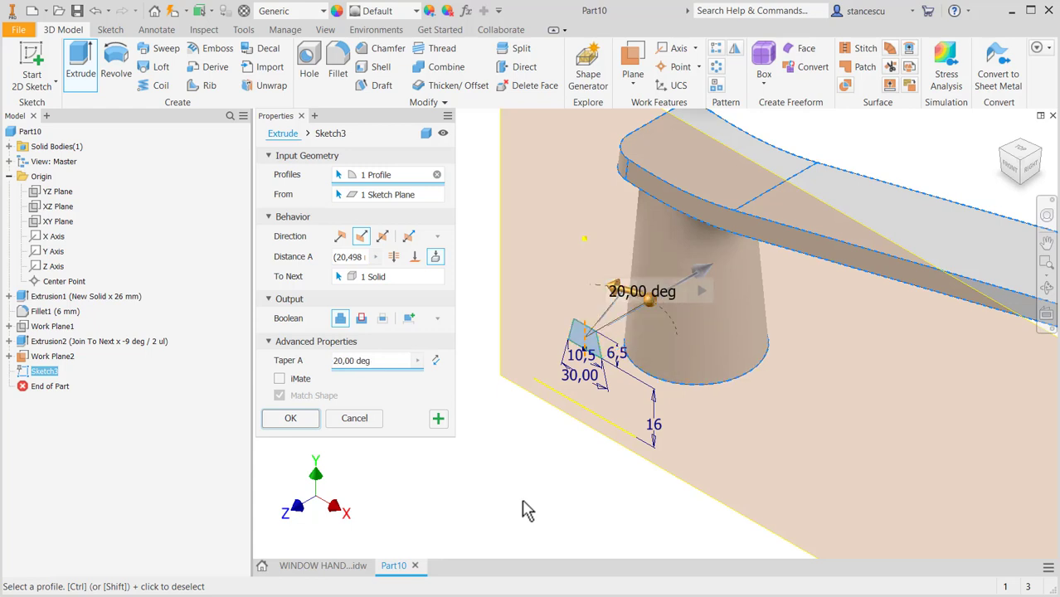
key(Delete)
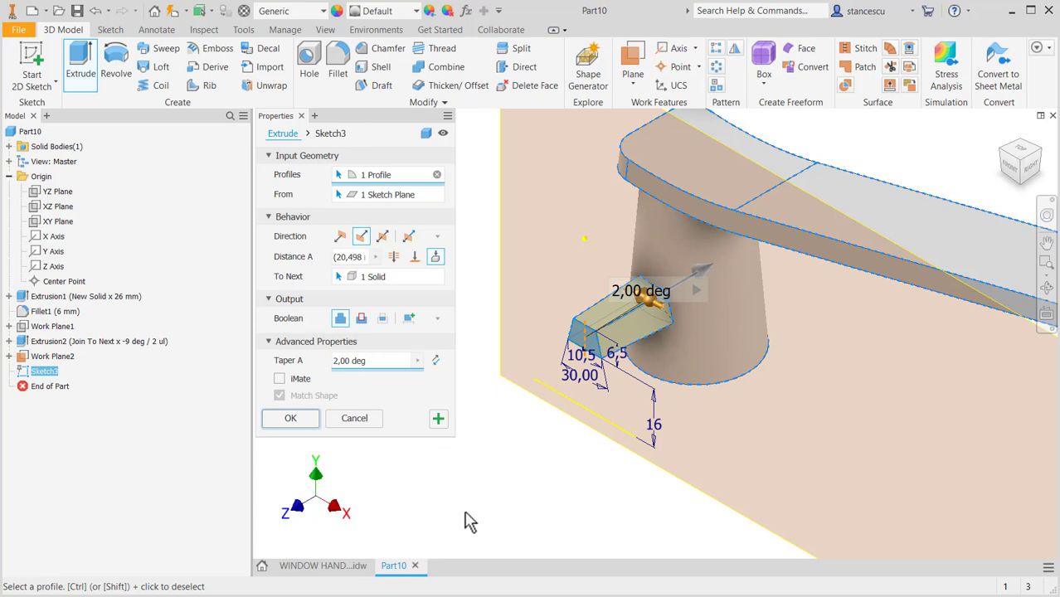
click(290, 419)
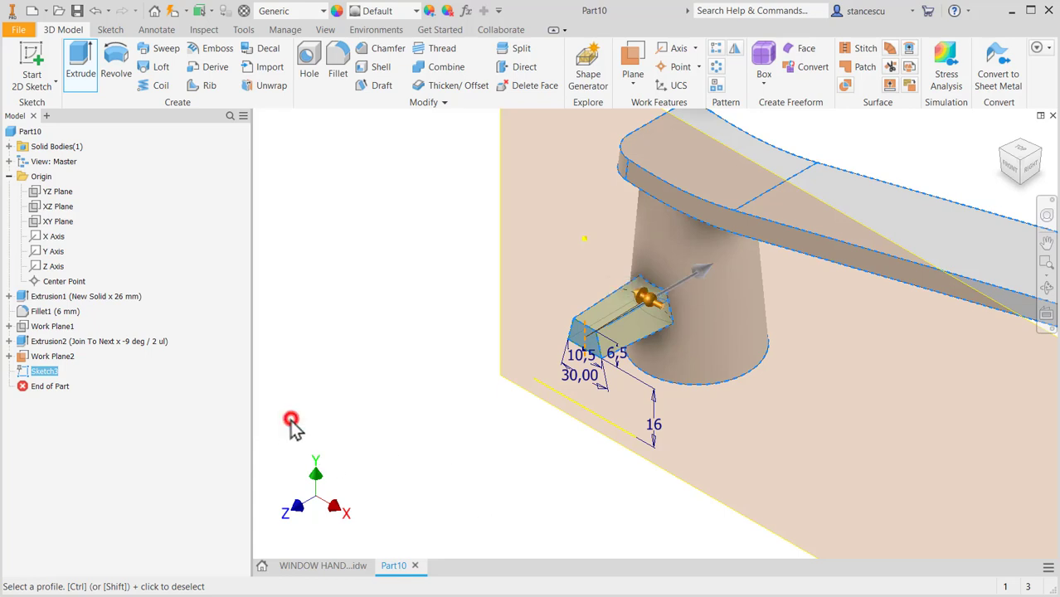
- Check the base hole's dimensions in section A-A of the WINDOW HANDLE drawing and hide the side lug's work plane in the part
click(358, 566)
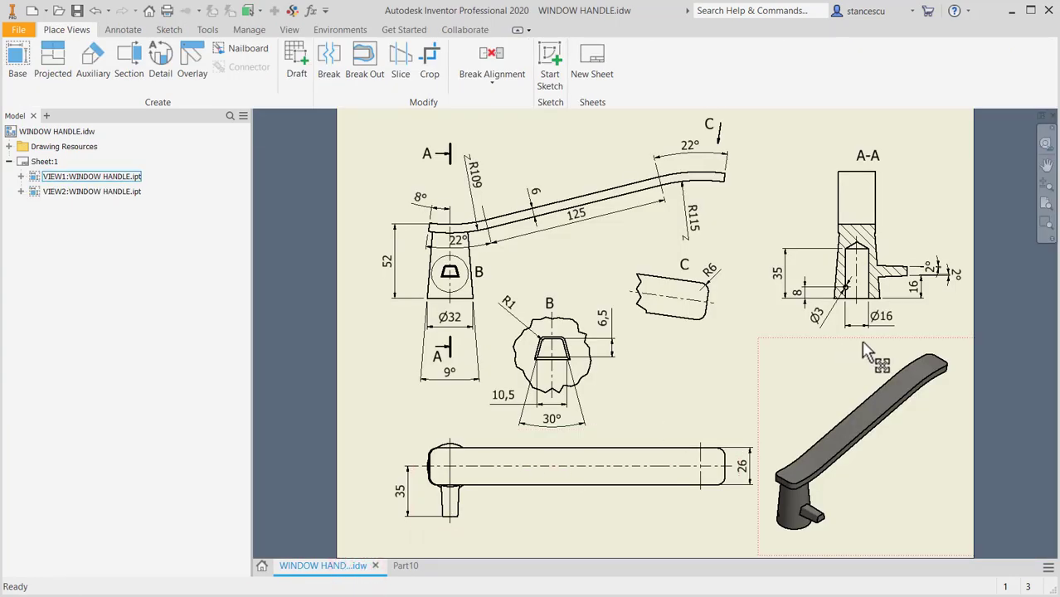
scroll(862, 304, down, 3)
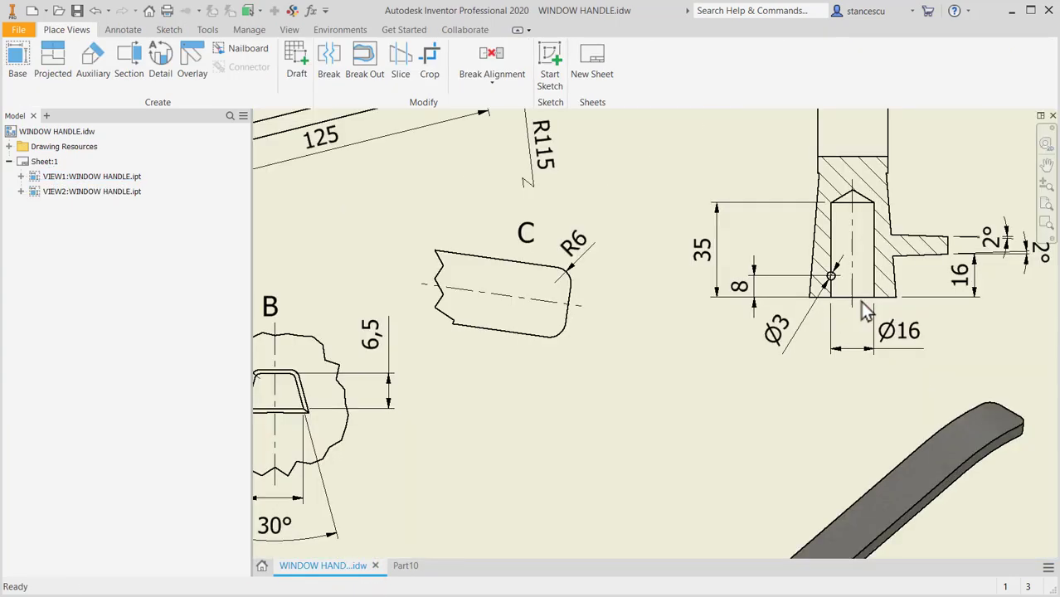
middle_drag(832, 302, 819, 325)
click(857, 371)
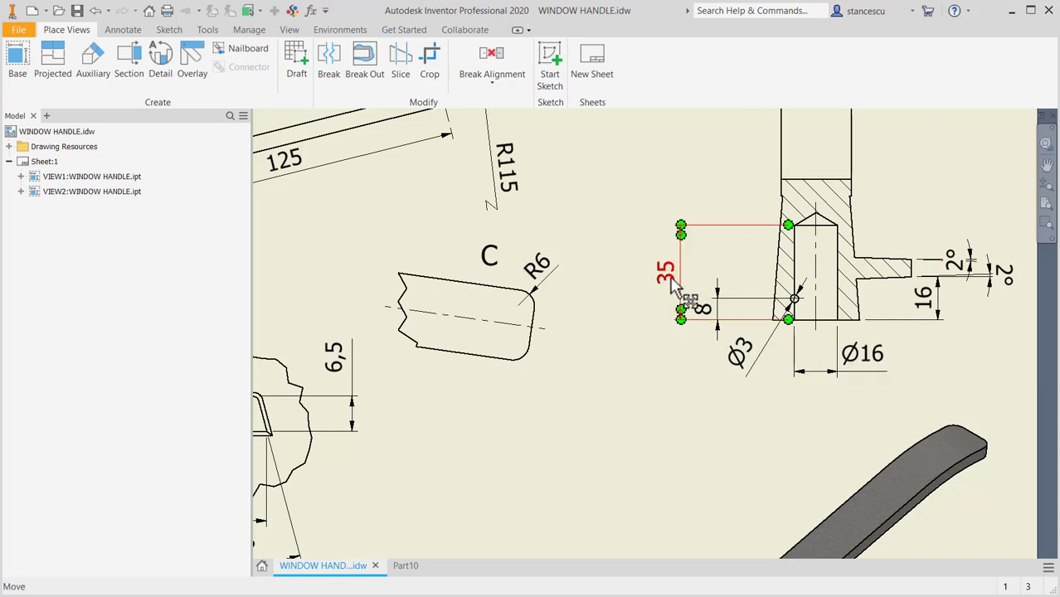
click(415, 569)
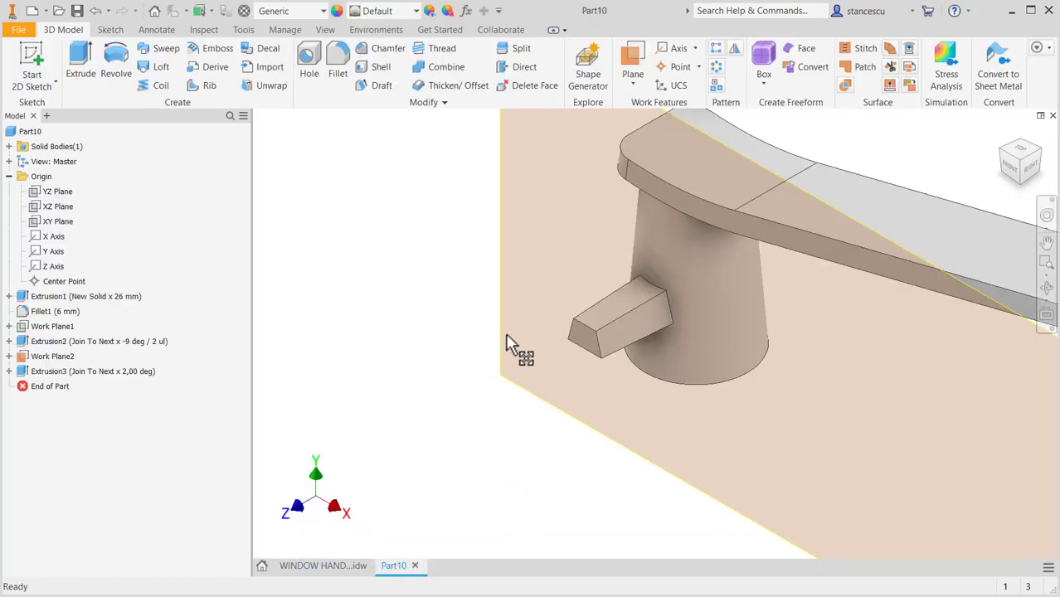
right_click(528, 396)
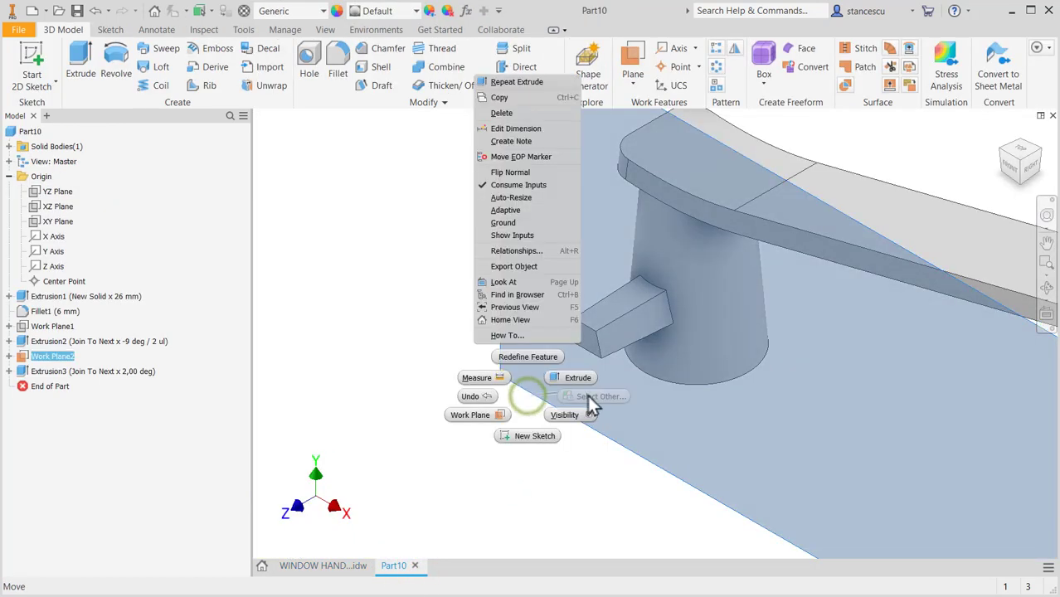
shift+middle_drag(574, 414, 455, 158)
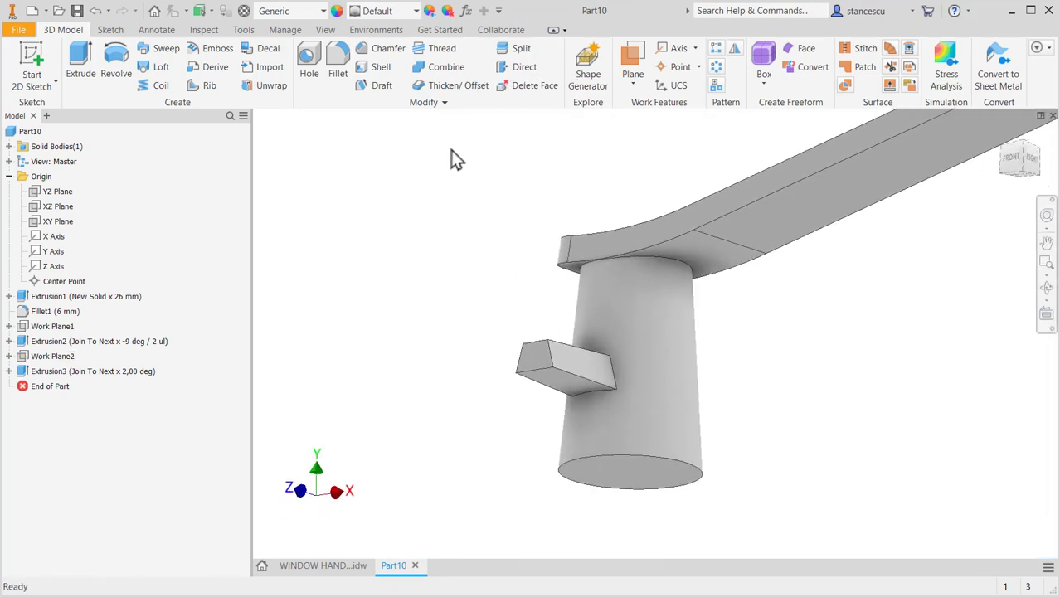
- Create a simple hole without a seat, concentric with the base's bottom circular edge, 16 mm in diameter and 35 mm deep
click(308, 59)
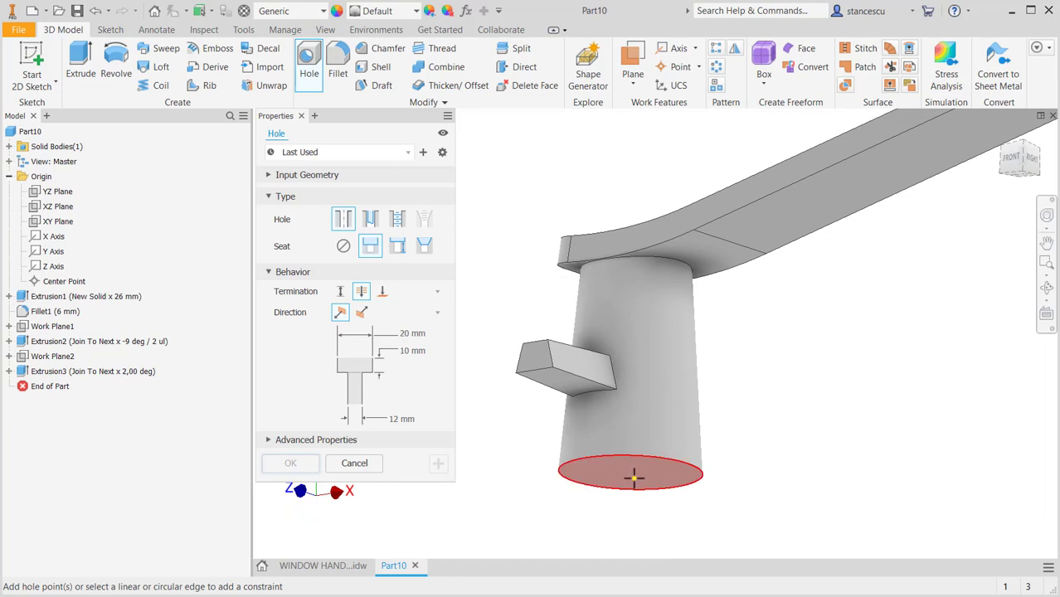
click(632, 474)
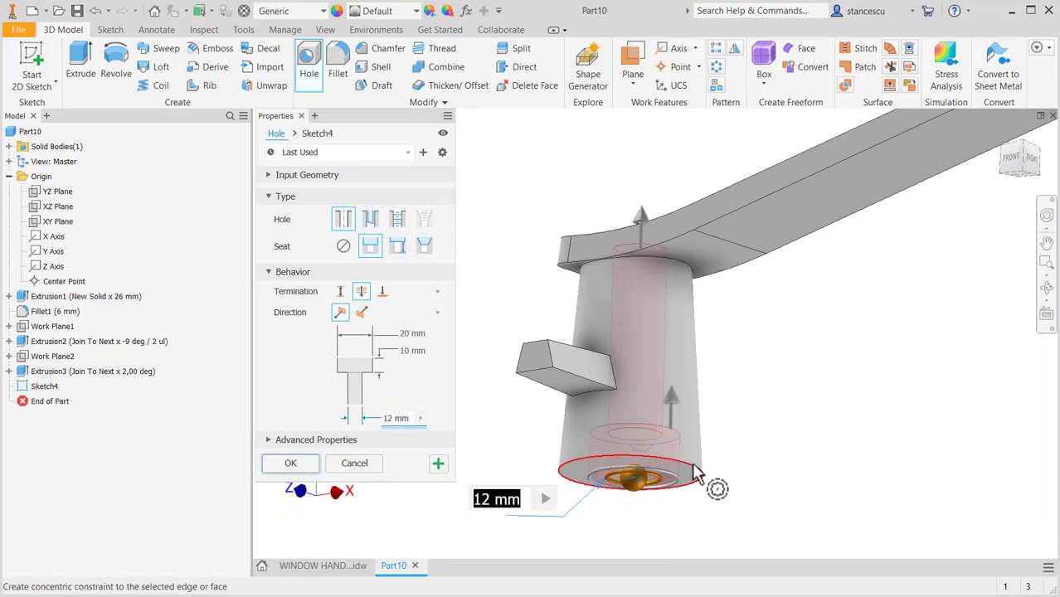
click(693, 465)
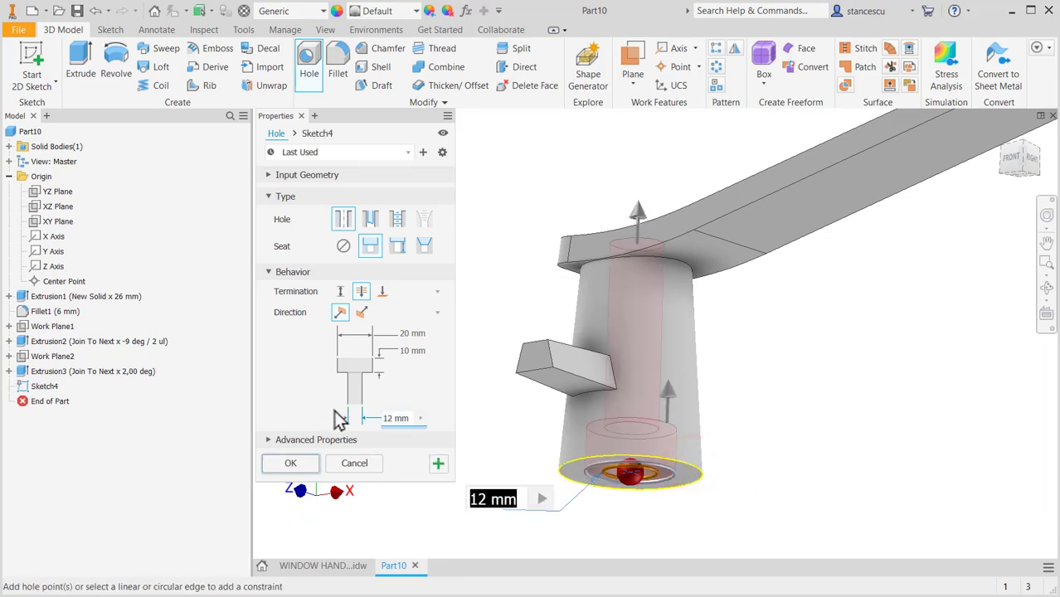
click(345, 248)
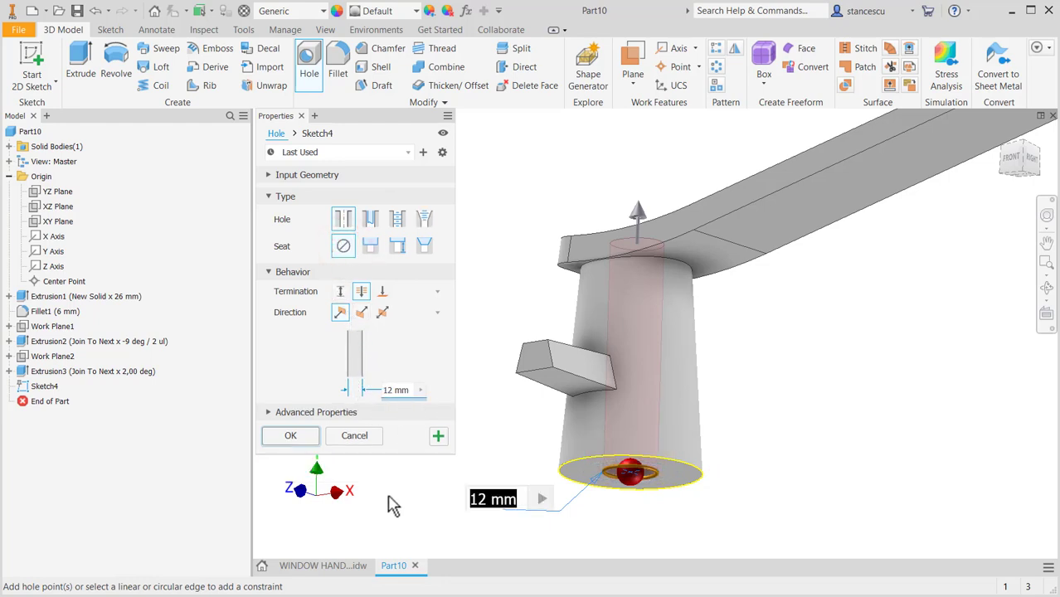
text(1)
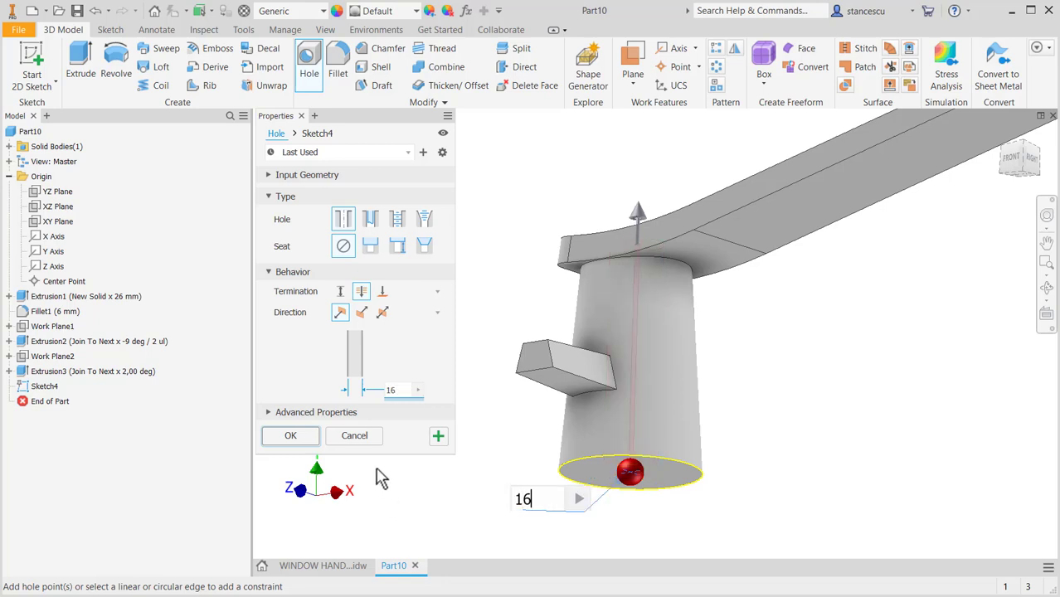
text(6)
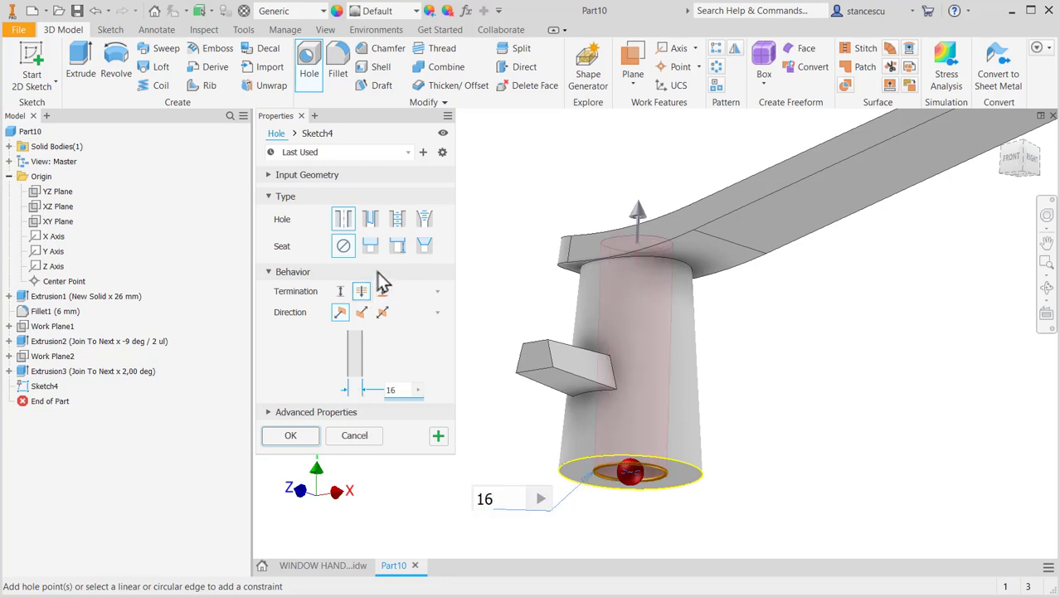
click(339, 292)
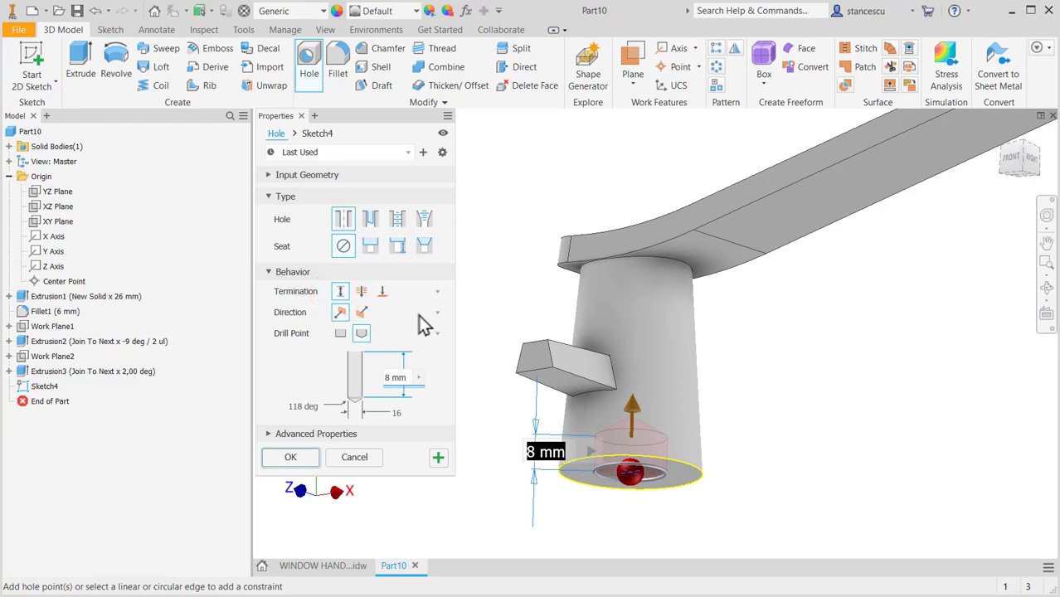
text(35)
key(Return)
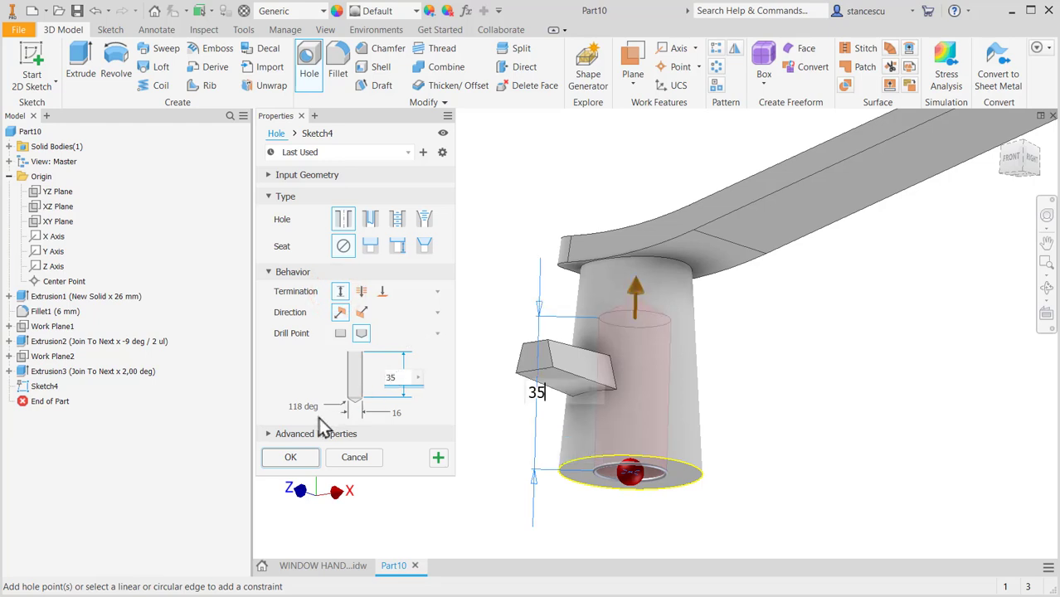
click(290, 457)
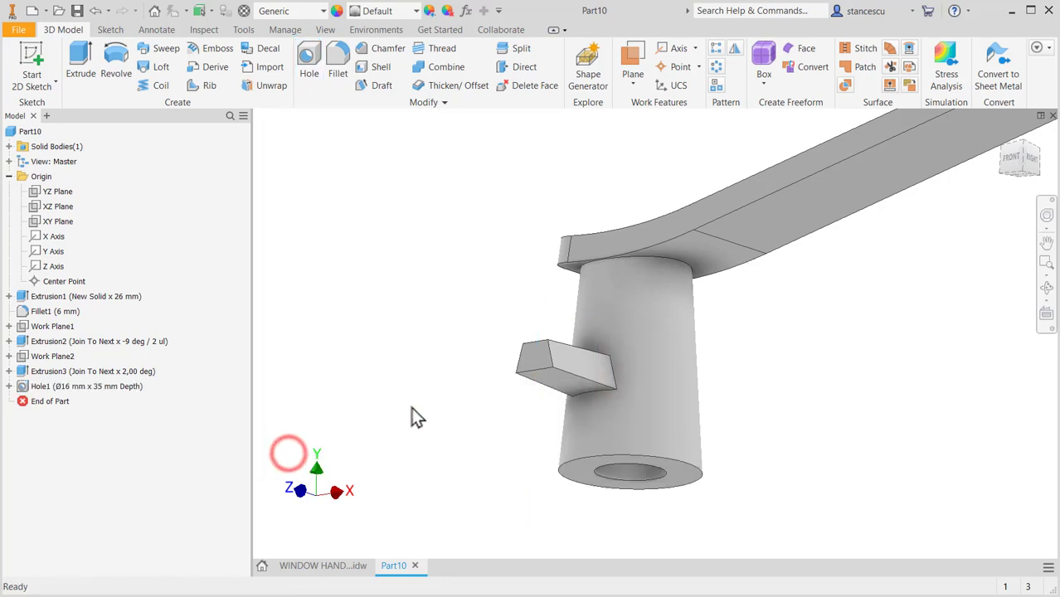
key(F6)
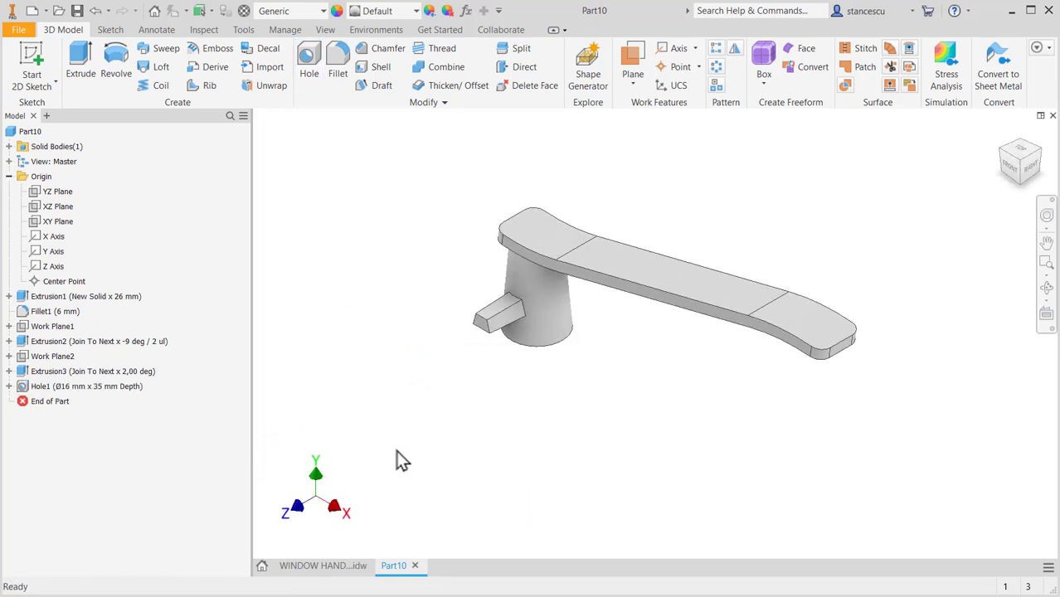
- Examine the small cross hole's diameter and height in section A-A of the WINDOW HANDLE drawing and return to the part
click(323, 565)
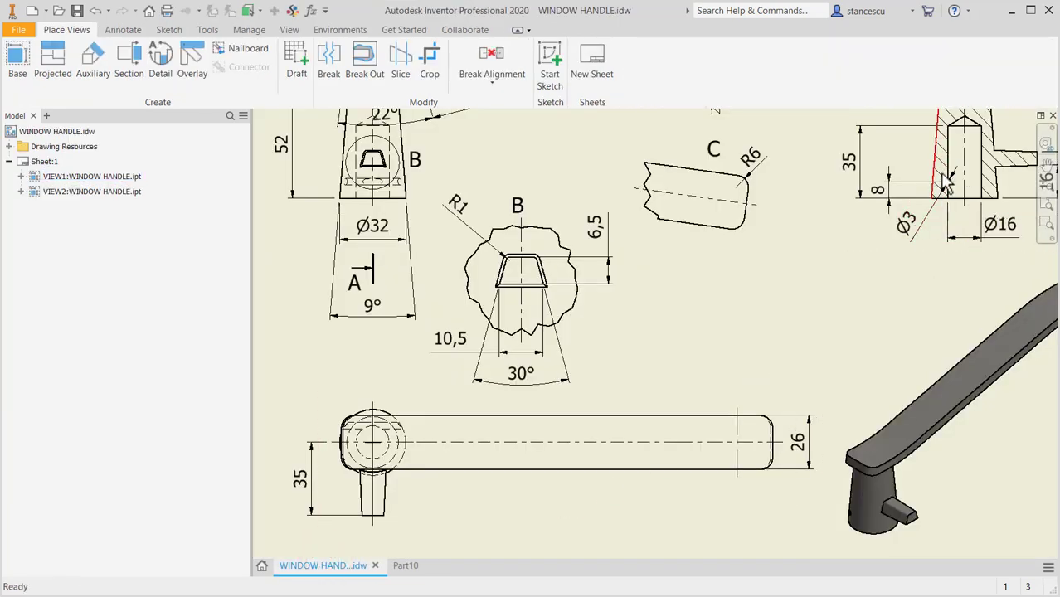
middle_drag(942, 249, 800, 360)
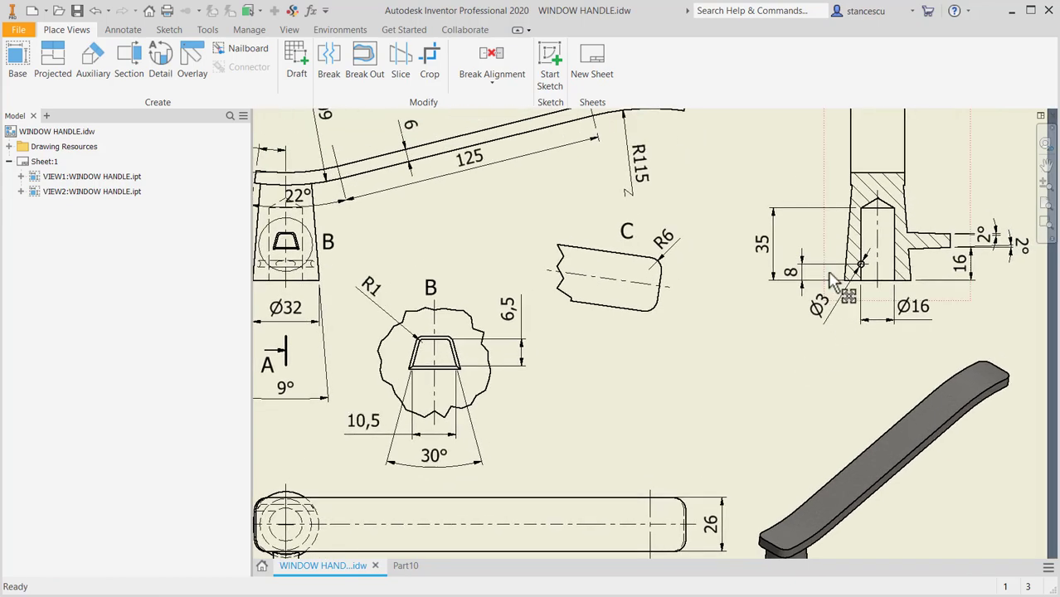
scroll(854, 292, down, 3)
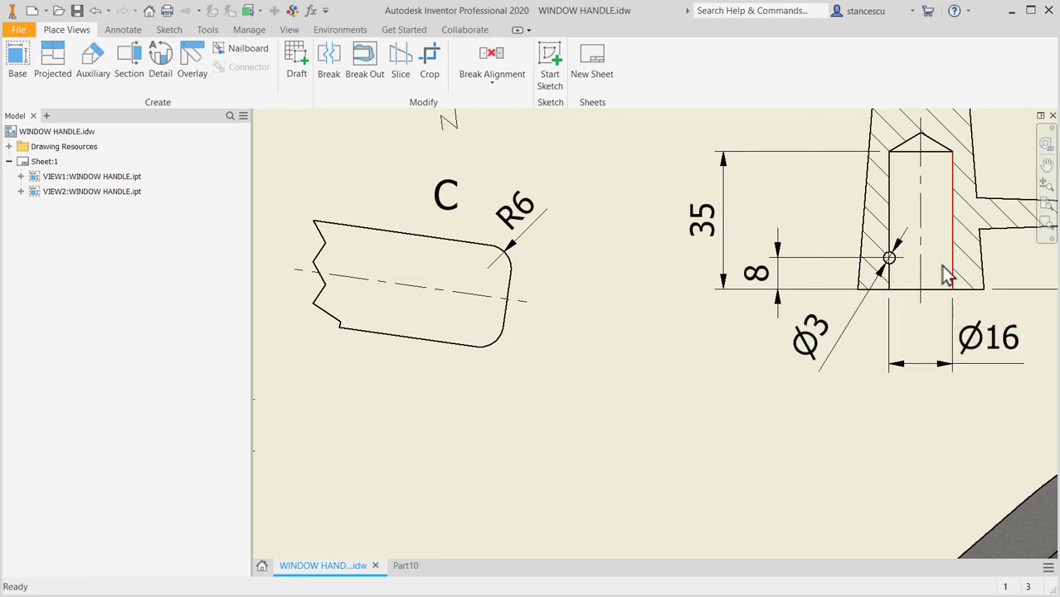
scroll(699, 386, down, 2)
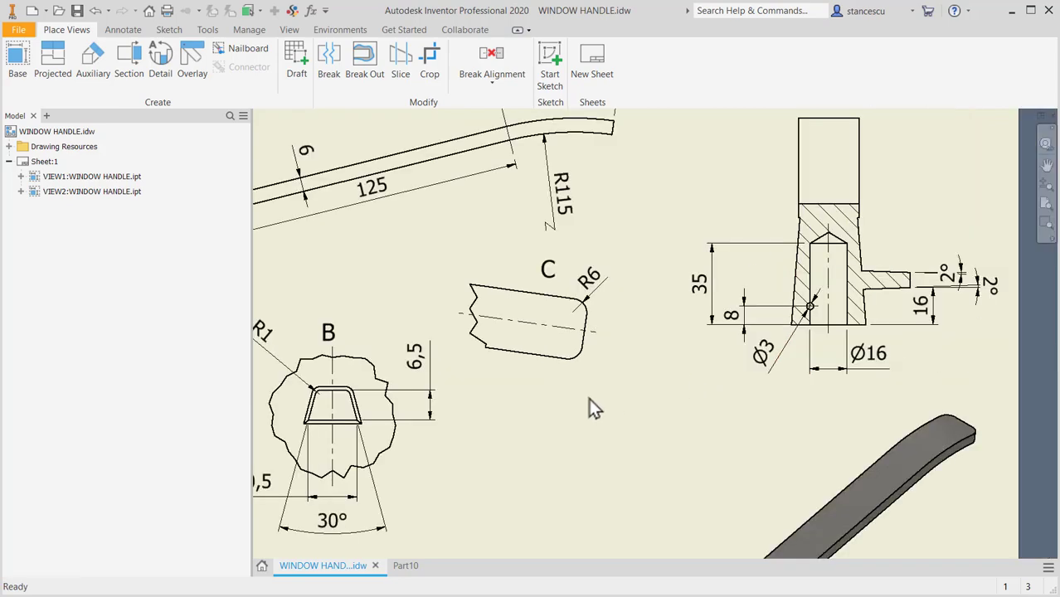
key(Home)
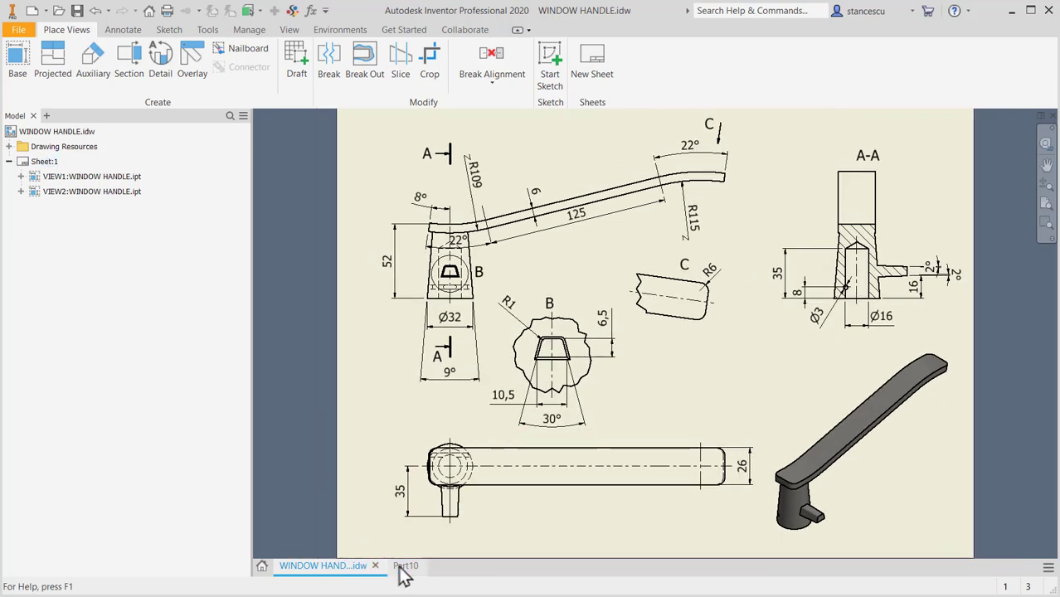
click(404, 567)
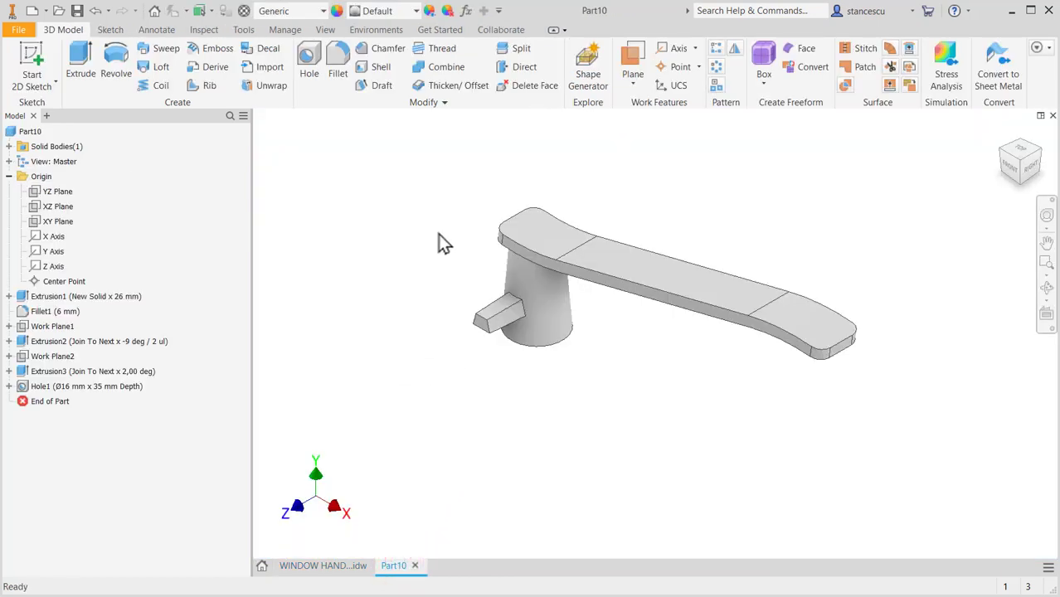
- Start a sketch on the YZ plane facing the left side, checking the cross hole's dimensions in section A-A of the WINDOW HANDLE drawing
click(39, 189)
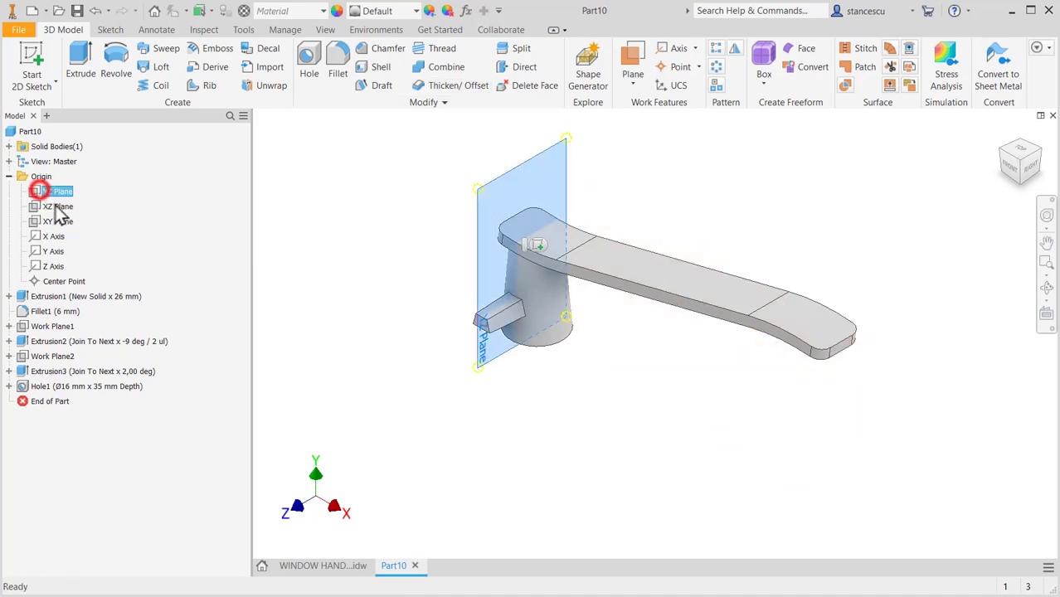
click(535, 246)
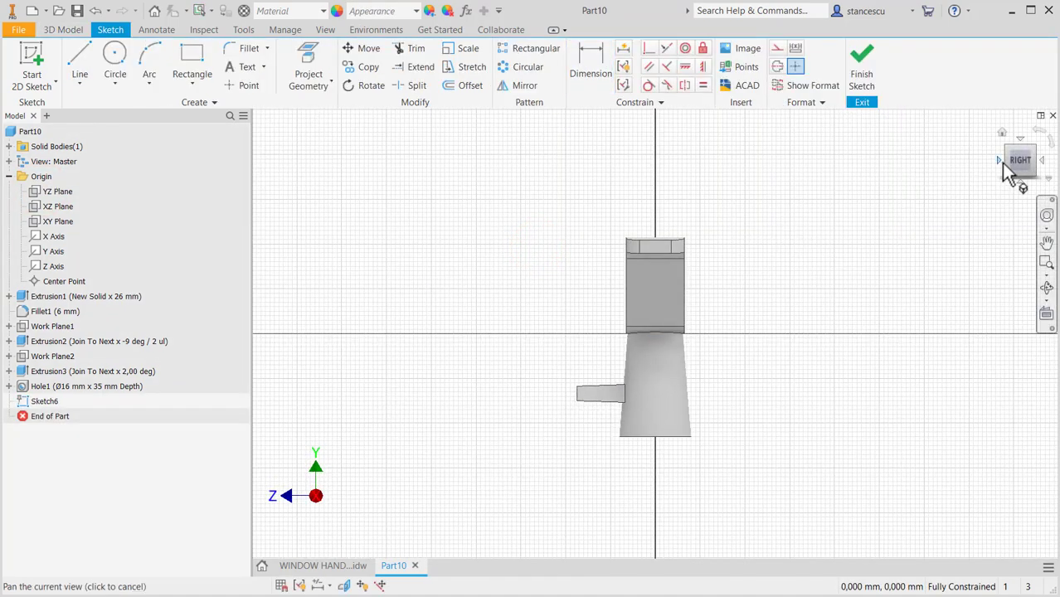
click(1004, 162)
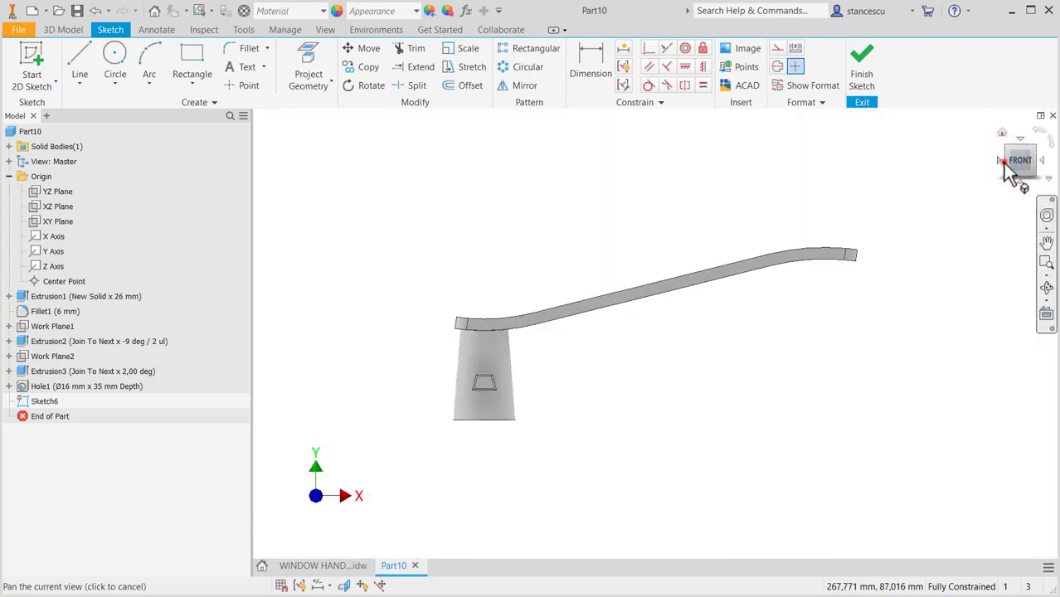
click(1005, 163)
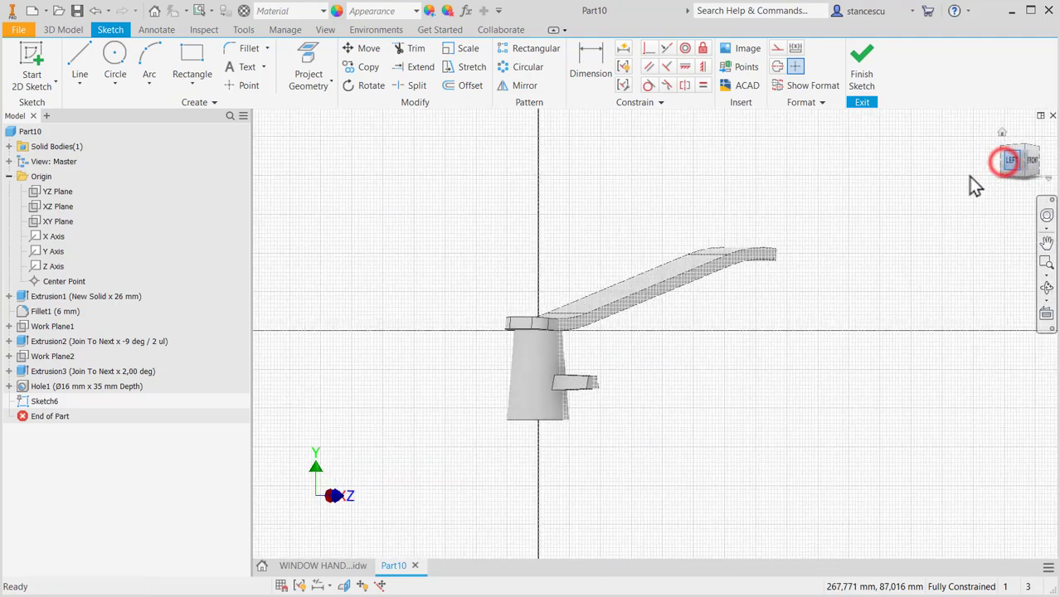
click(323, 565)
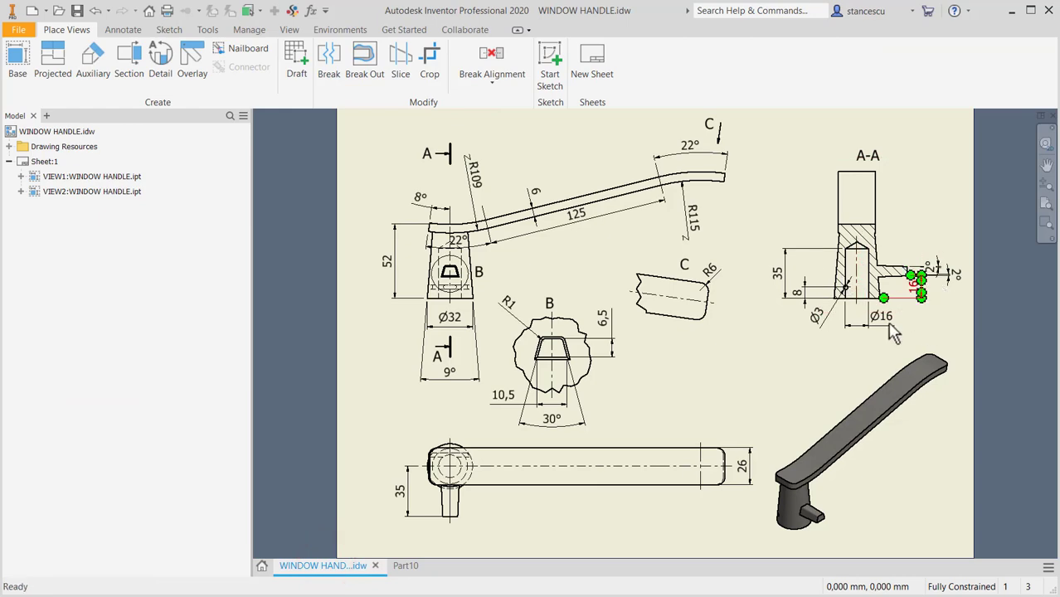
click(844, 286)
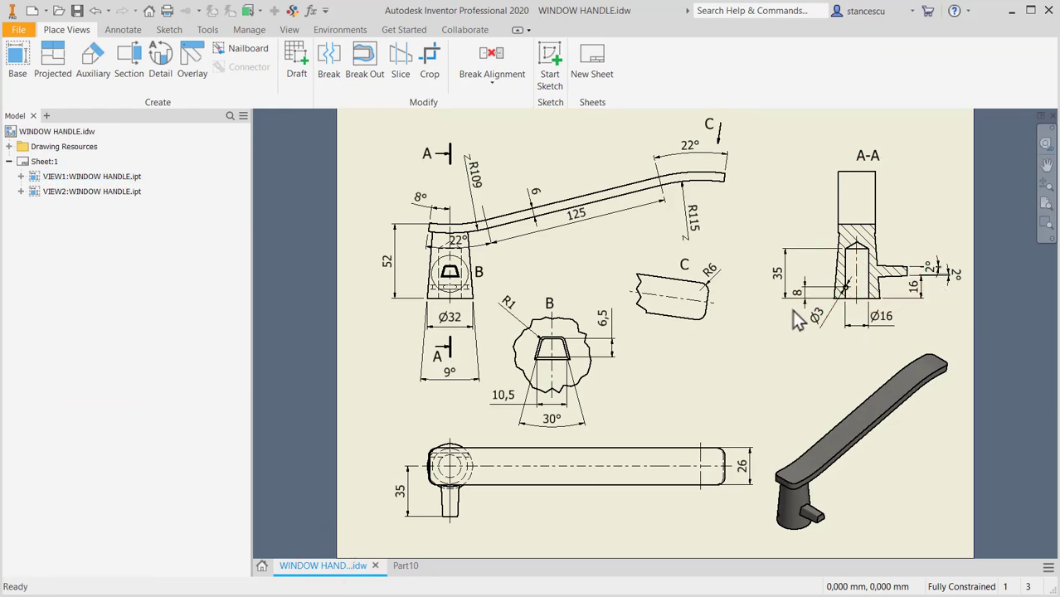
click(401, 565)
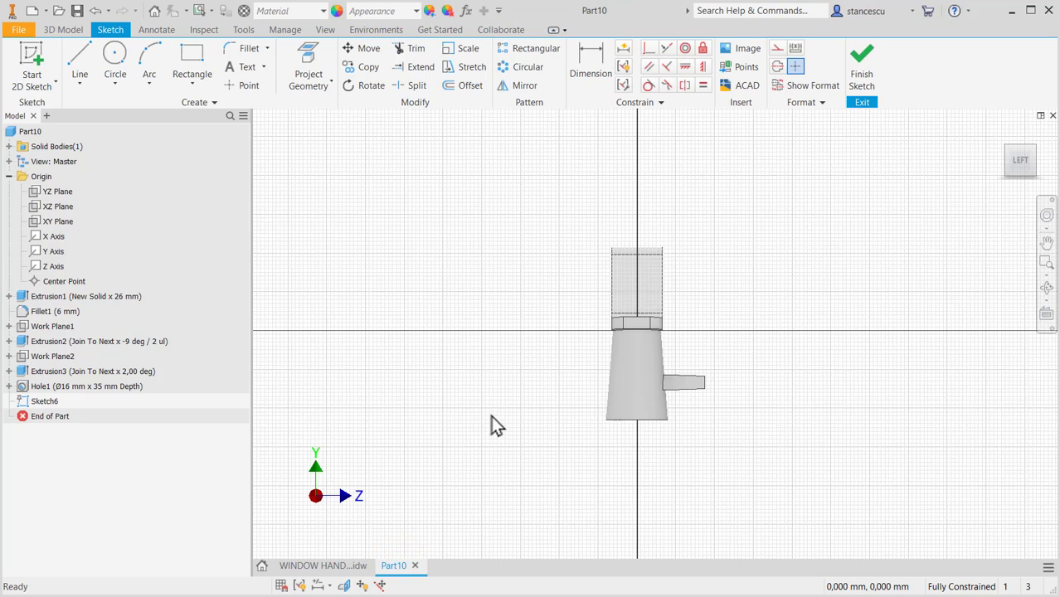
- Slice the part at the sketch plane and sketch a 3 mm diameter circle beside the conical base
key(F7)
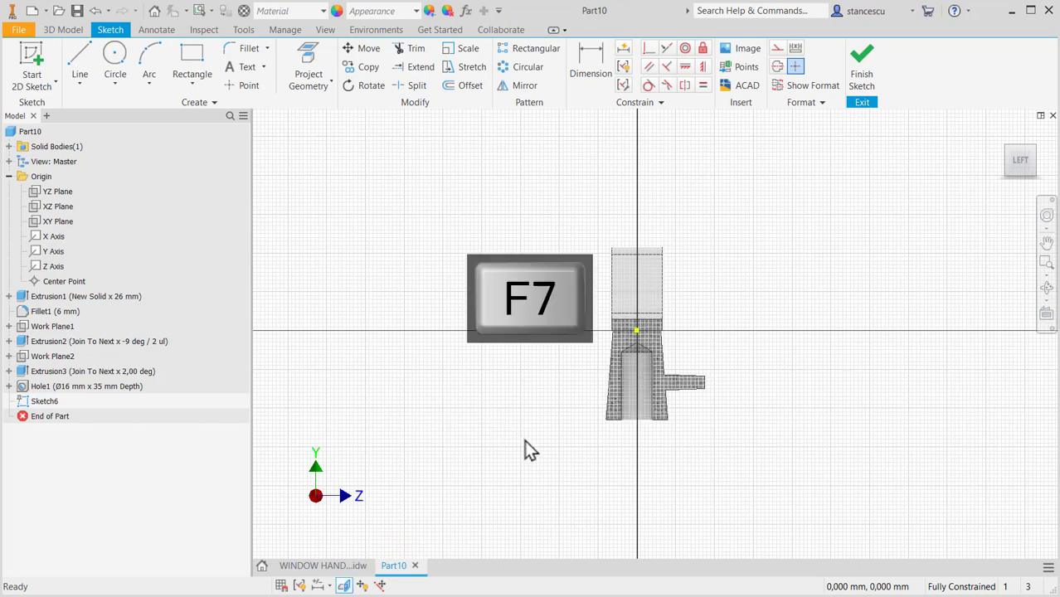
scroll(584, 424, down, 2)
middle_drag(601, 428, 620, 365)
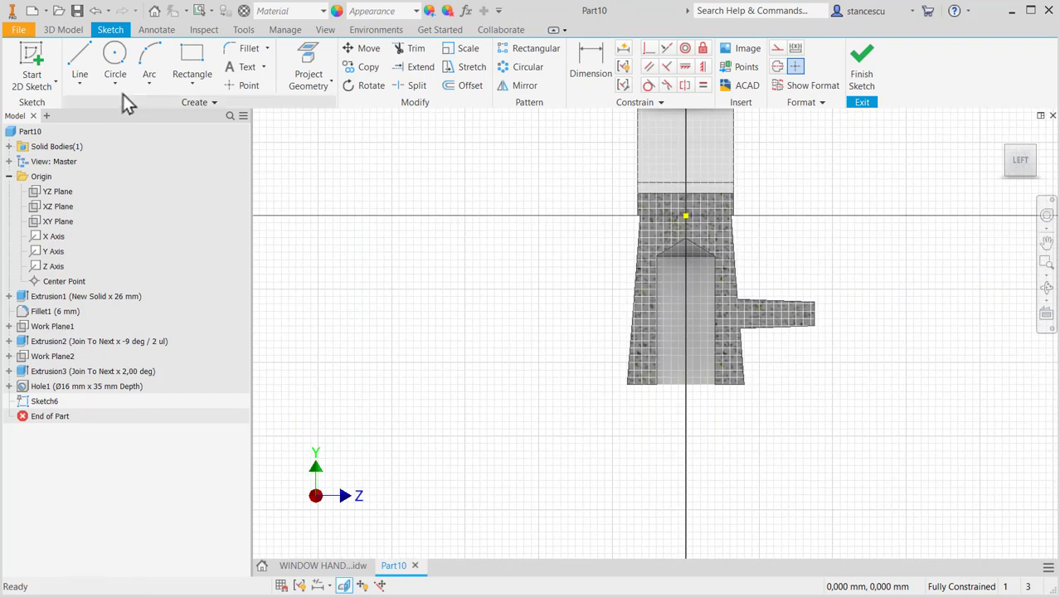
click(115, 56)
click(558, 317)
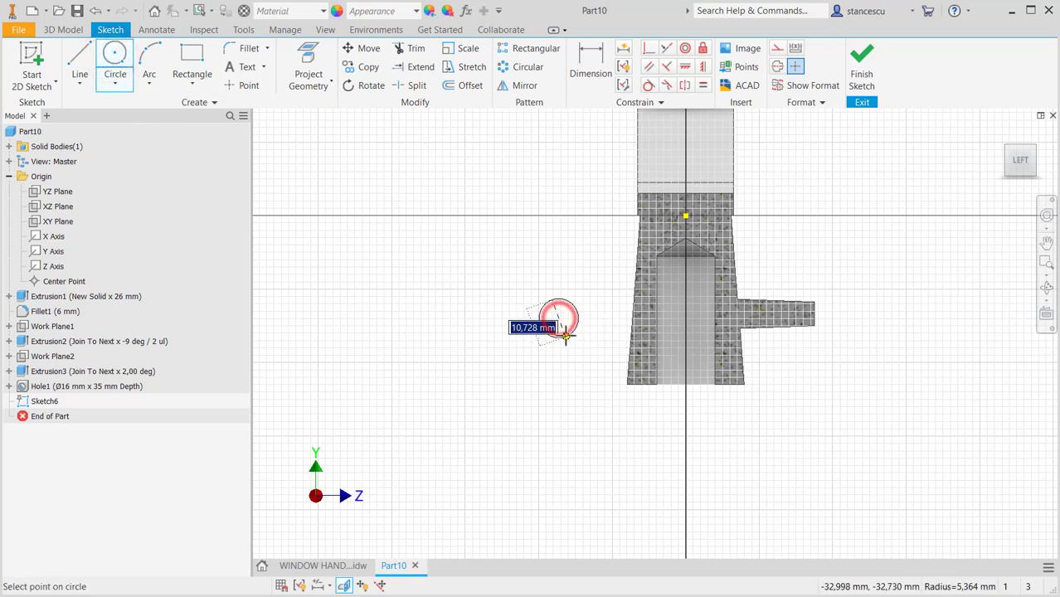
text(3)
key(Return)
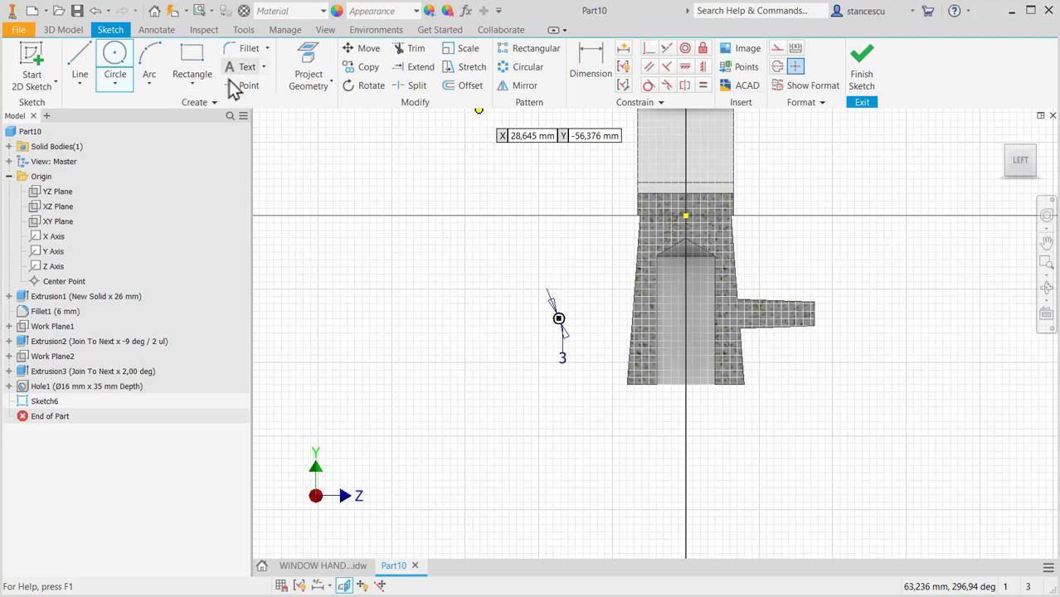
- Project the bottom hole's side edge nearest the circle and make the circle's centre coincident with that edge
click(307, 63)
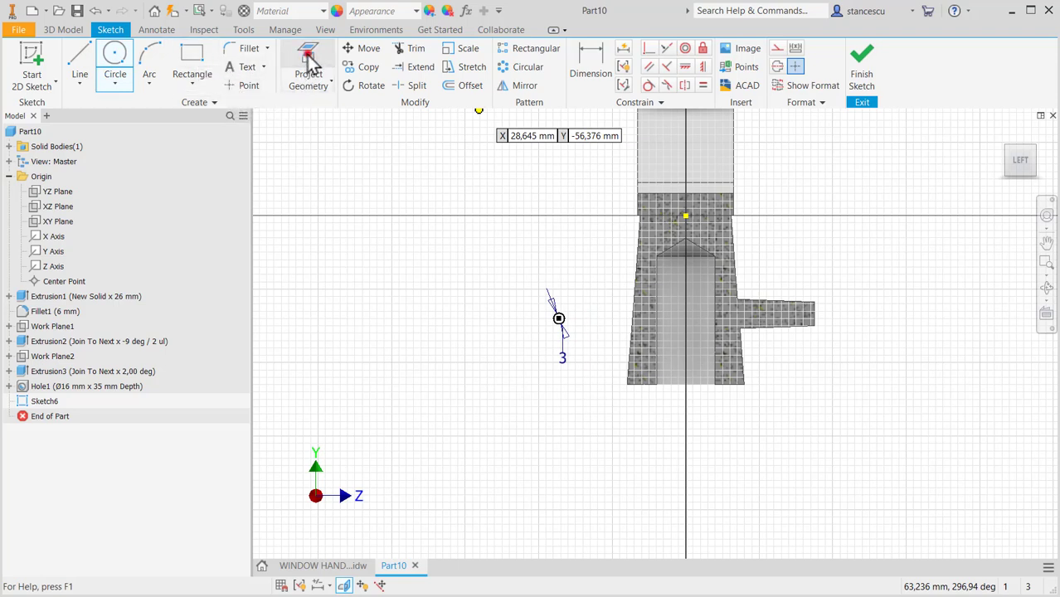
click(657, 329)
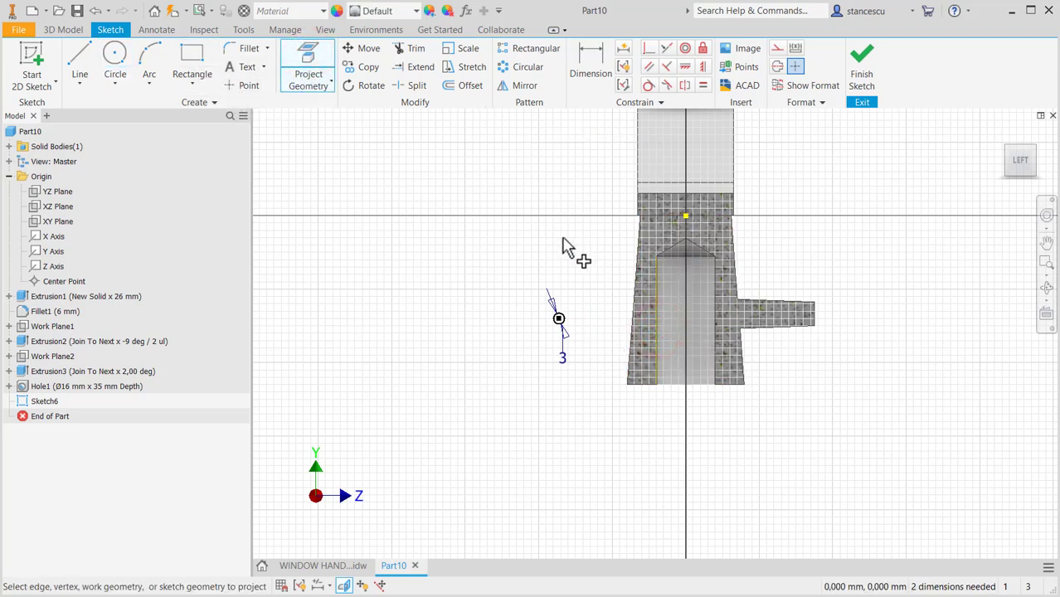
click(648, 50)
click(560, 321)
click(654, 348)
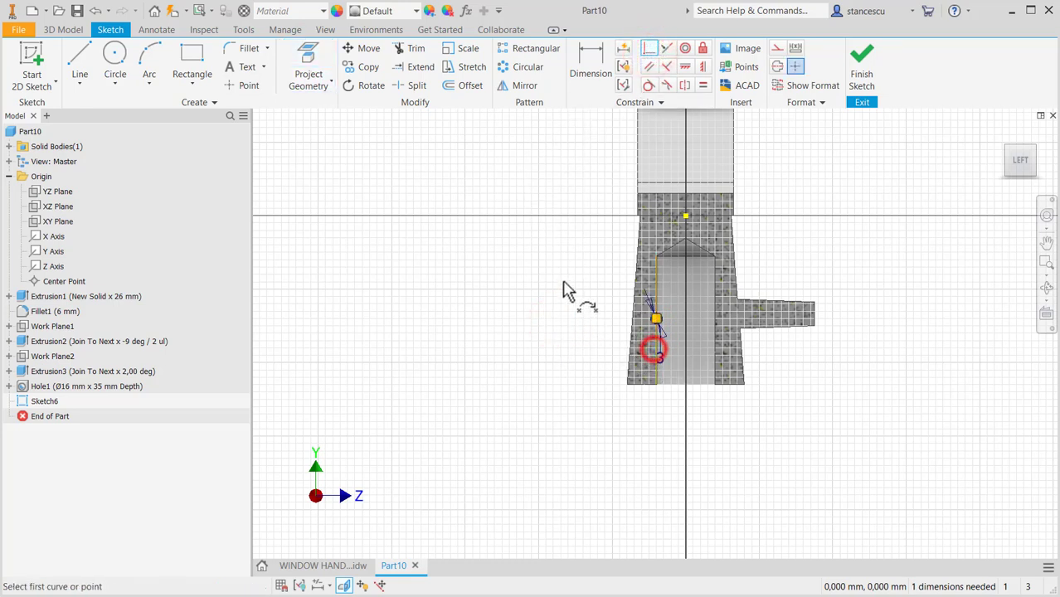
- Dimension the circle's centre 8 mm above the base's bottom edge and finish the sketch
click(581, 58)
click(656, 318)
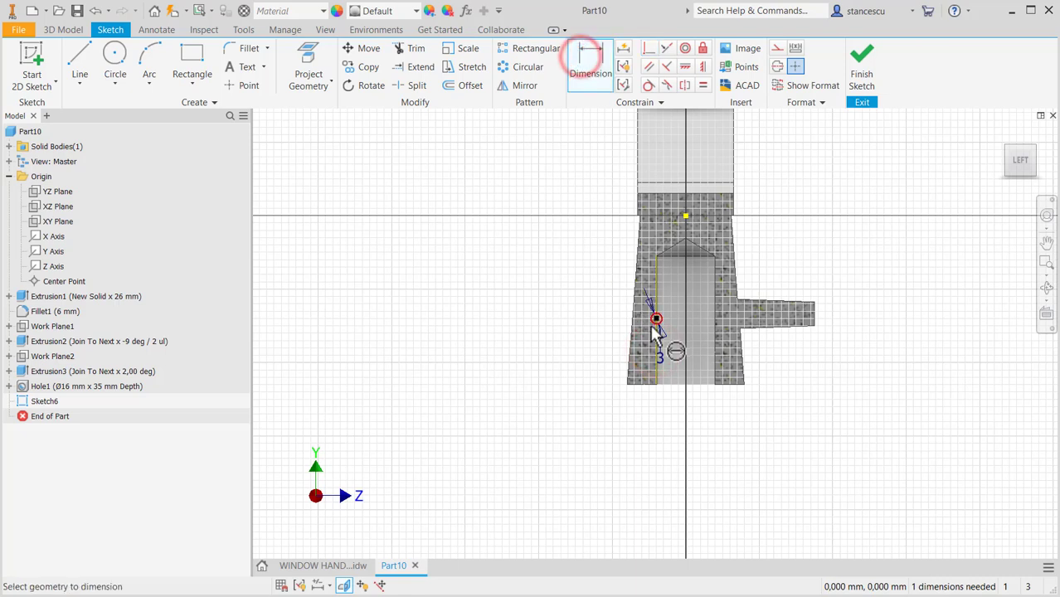
click(643, 383)
click(589, 352)
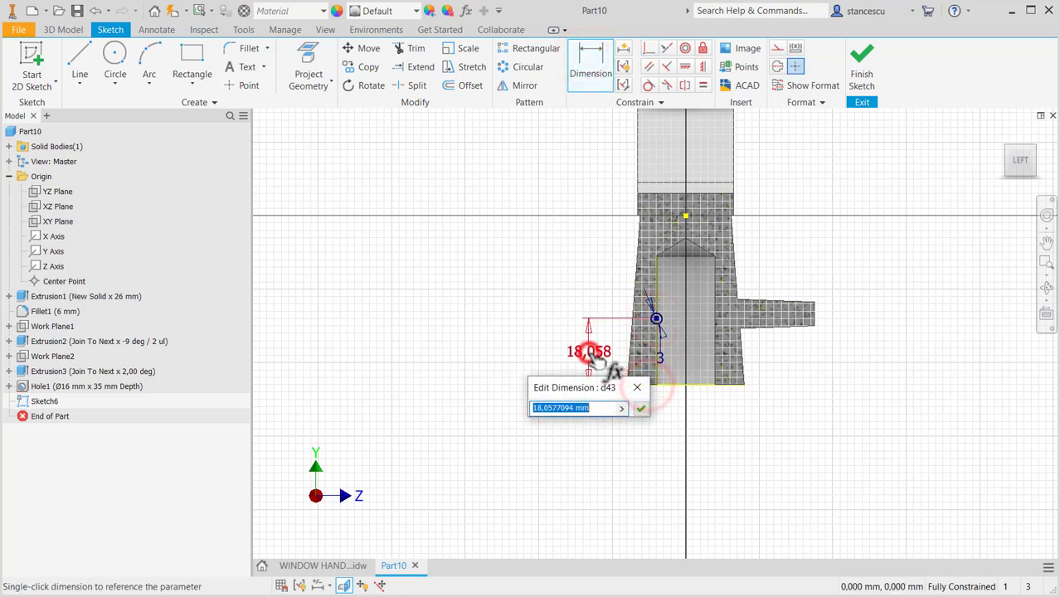
text(0)
key(Return)
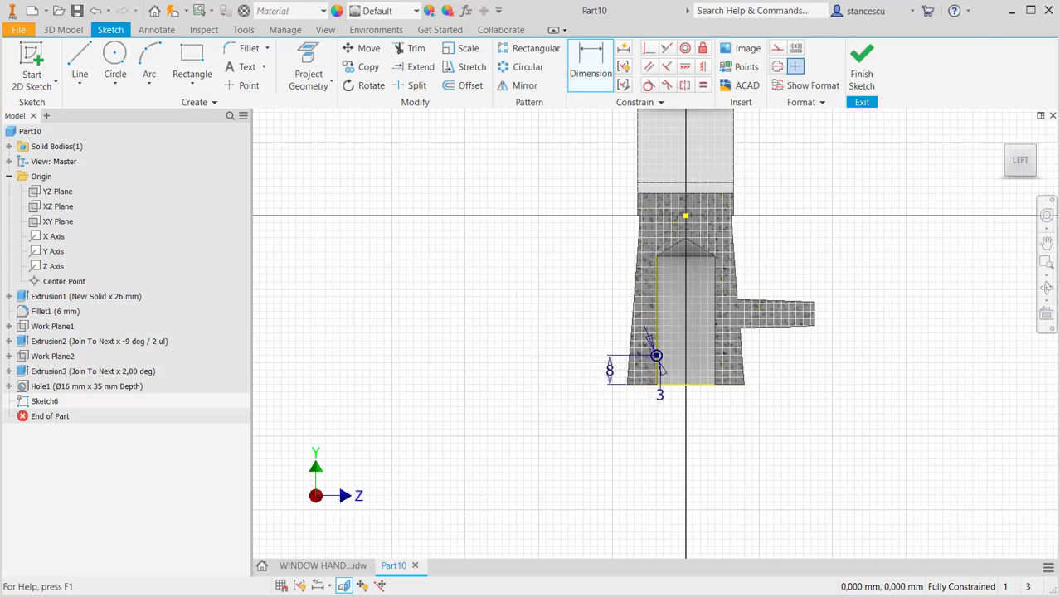
click(862, 71)
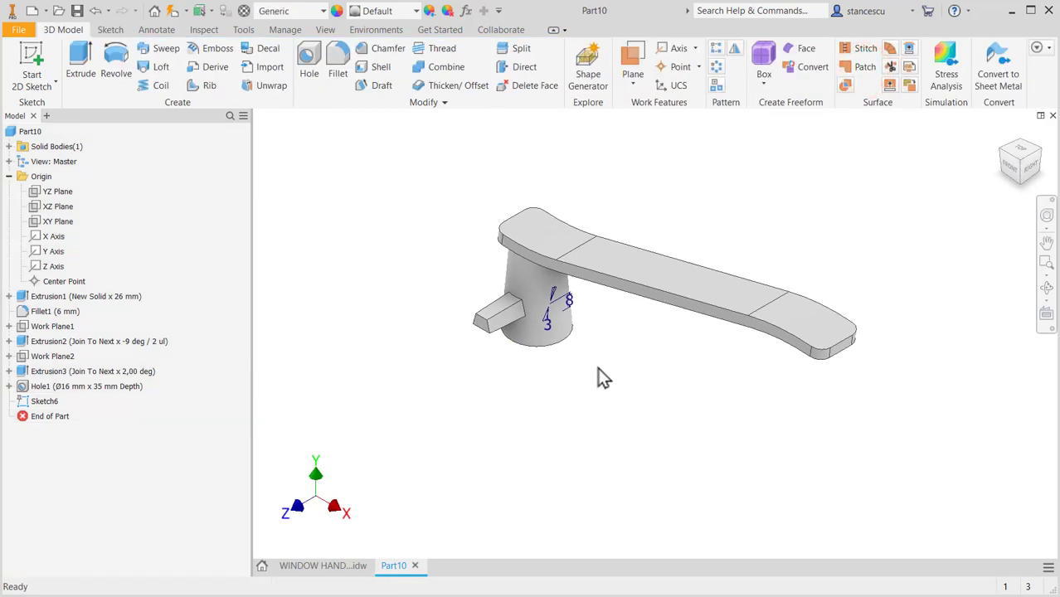
- Extrude both halves of the 3 mm circle as a symmetric Through All cut across the conical base
key(e)
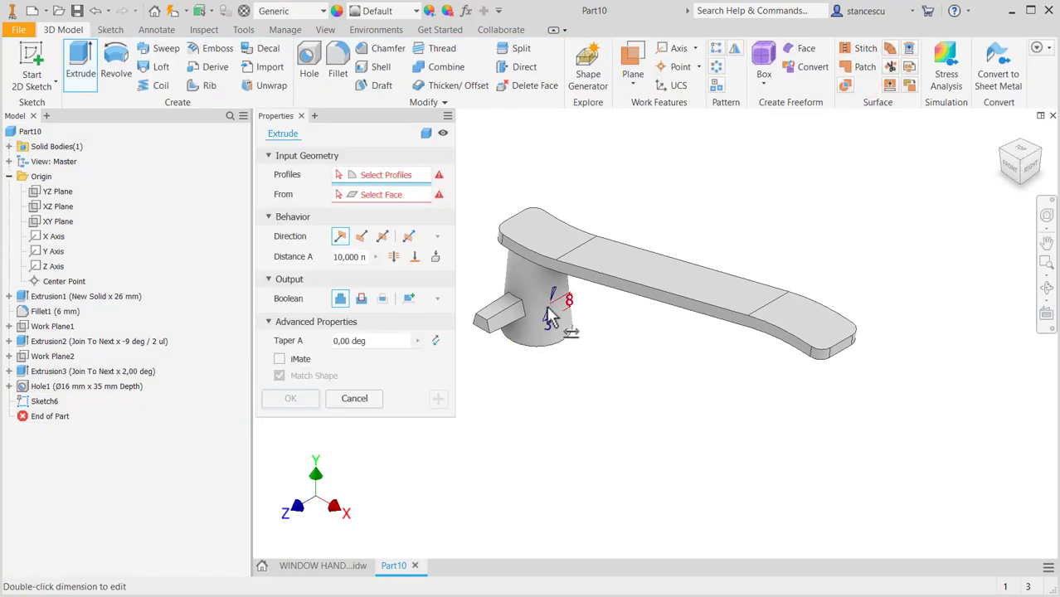
scroll(550, 317, up, 5)
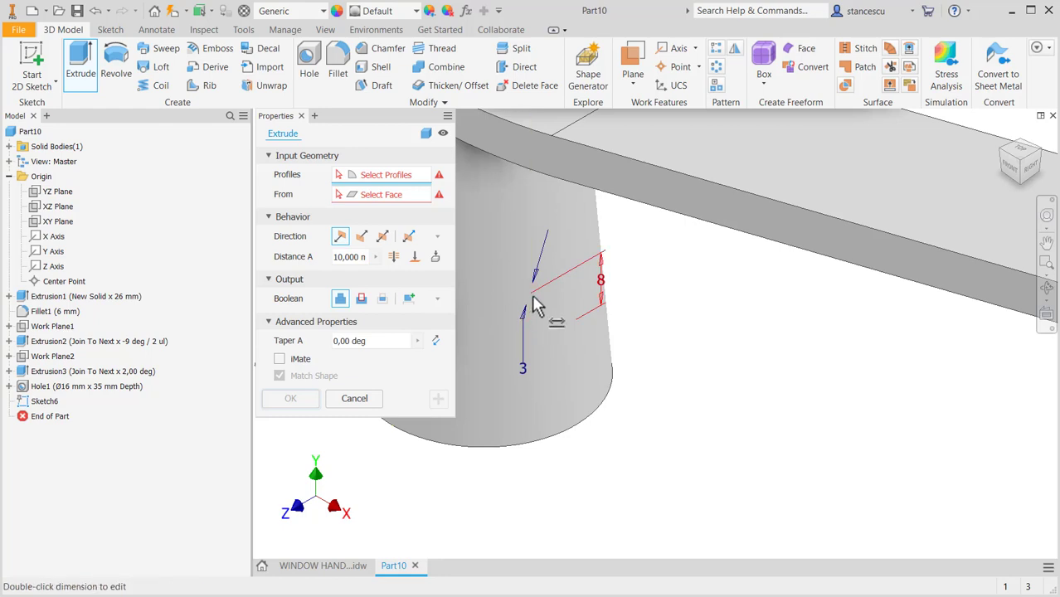
mouse_move(634, 478)
shift+middle_down()
mouse_move(634, 407)
mouse_move(644, 412)
mouse_move(723, 238)
mouse_move(731, 426)
mouse_move(713, 431)
mouse_move(752, 411)
mouse_move(754, 394)
shift+middle_up()
scroll(613, 477, up, 3)
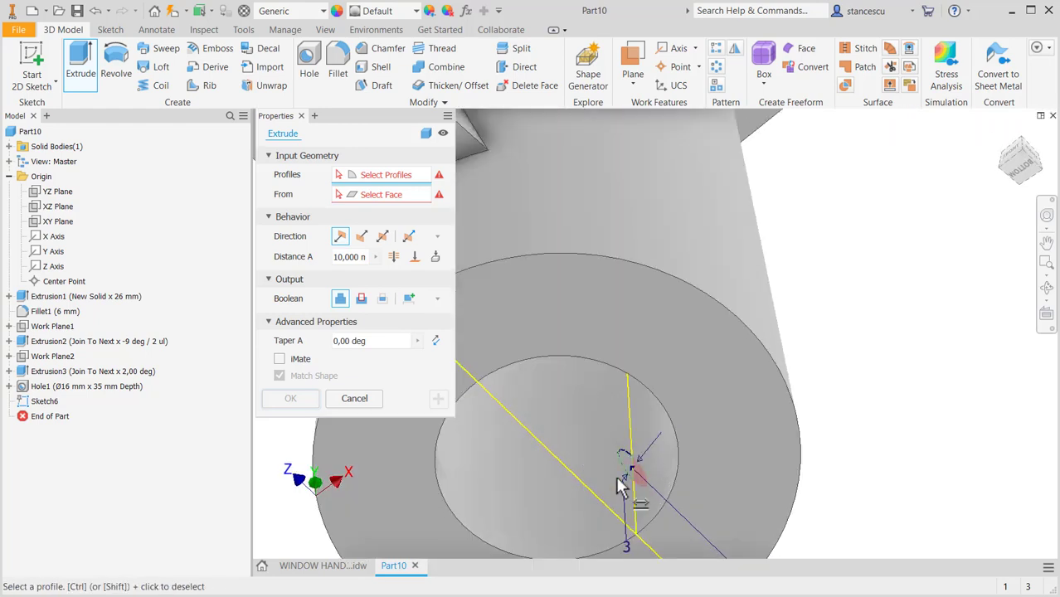
click(626, 461)
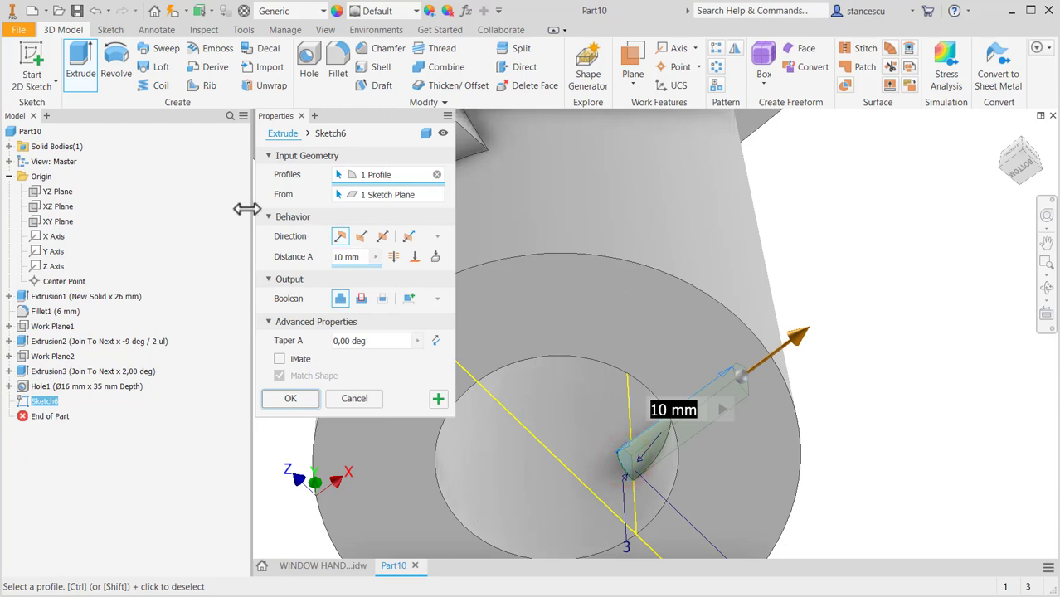
click(360, 299)
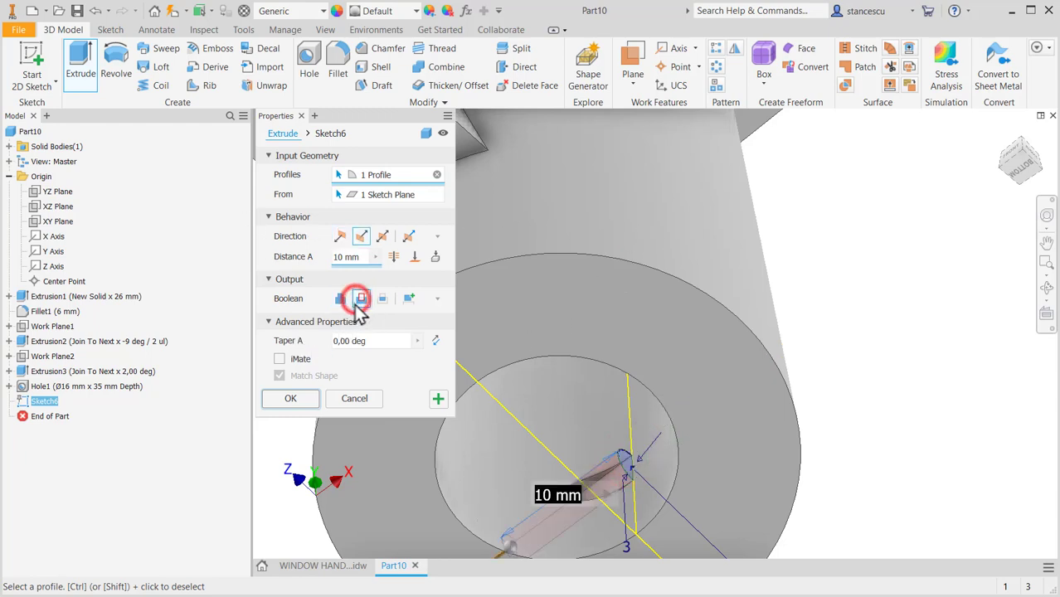
click(379, 237)
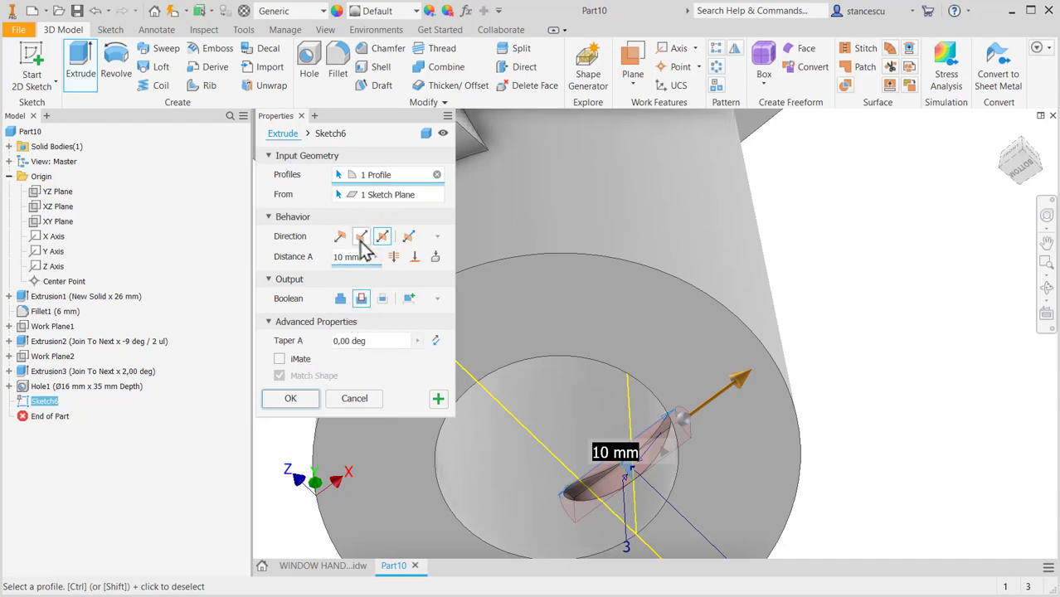
click(393, 257)
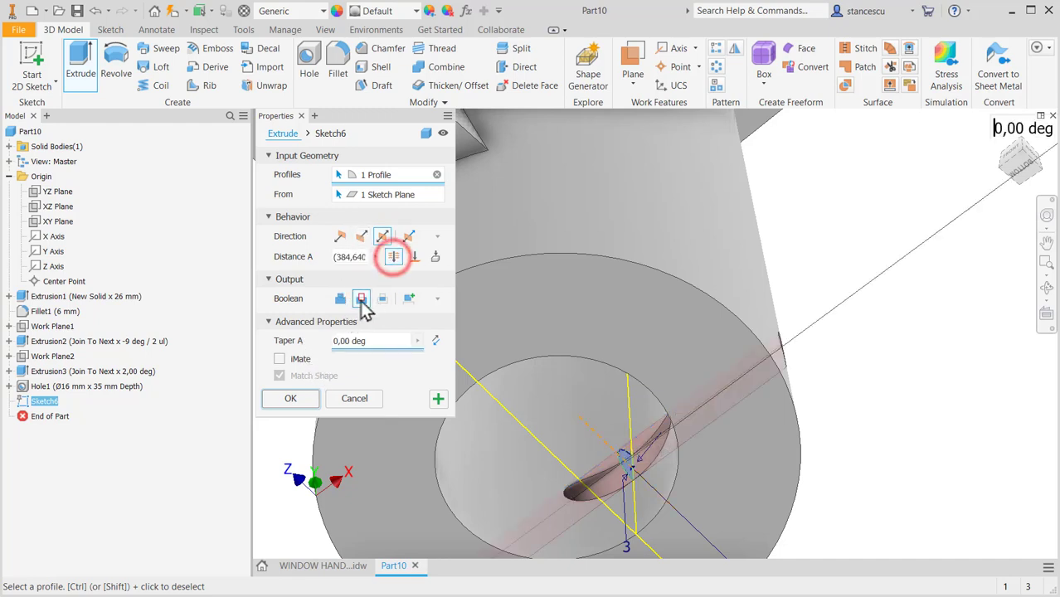
shift+middle_drag(655, 484, 657, 425)
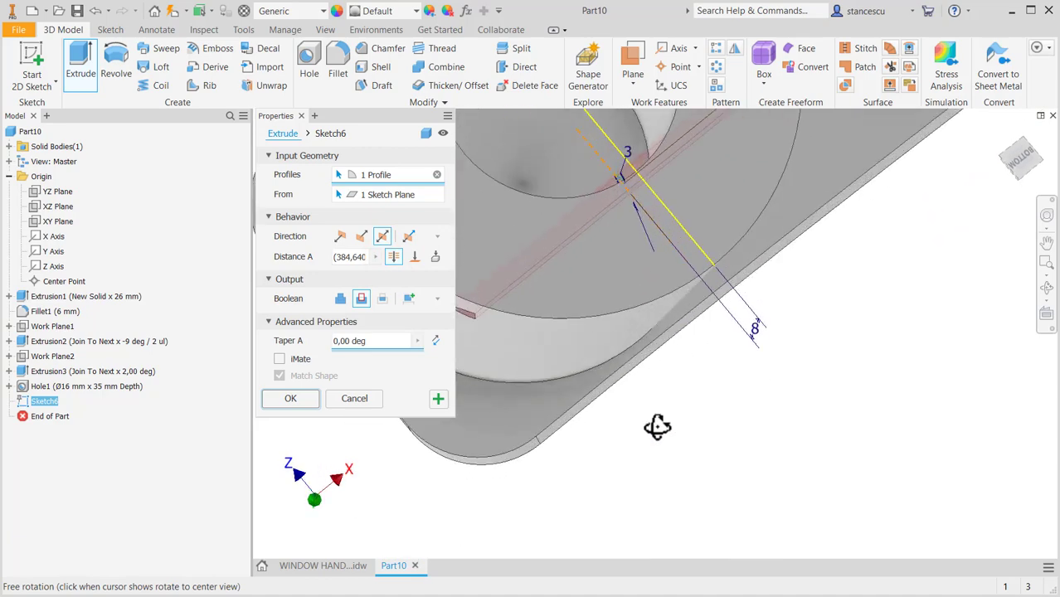
mouse_move(670, 308)
middle_down()
mouse_move(759, 531)
mouse_move(731, 467)
mouse_move(705, 478)
mouse_move(752, 464)
mouse_move(698, 473)
mouse_move(684, 488)
mouse_move(663, 464)
middle_up()
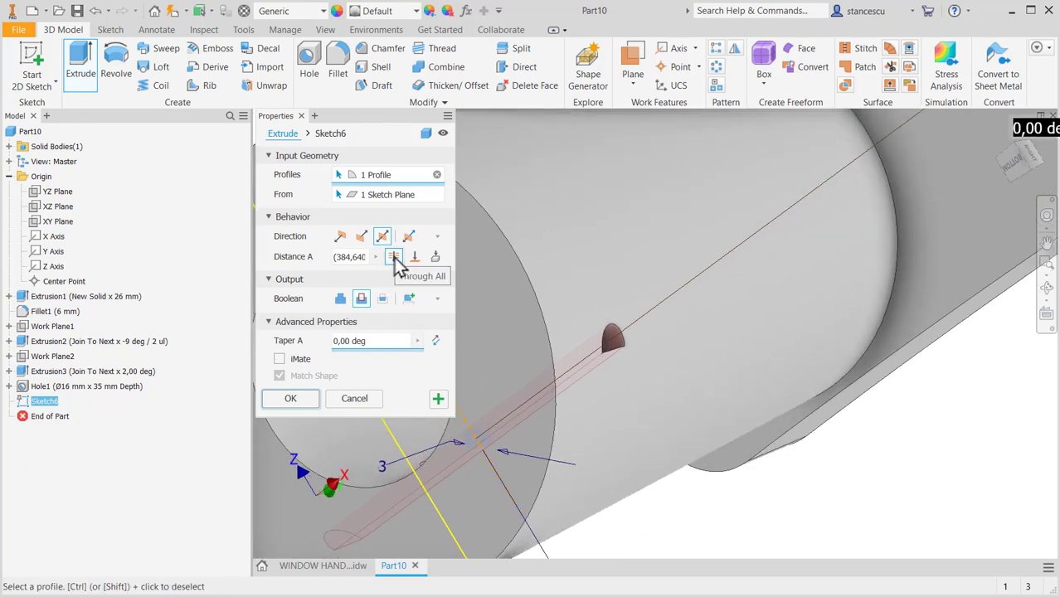
shift+middle_drag(510, 368, 664, 401)
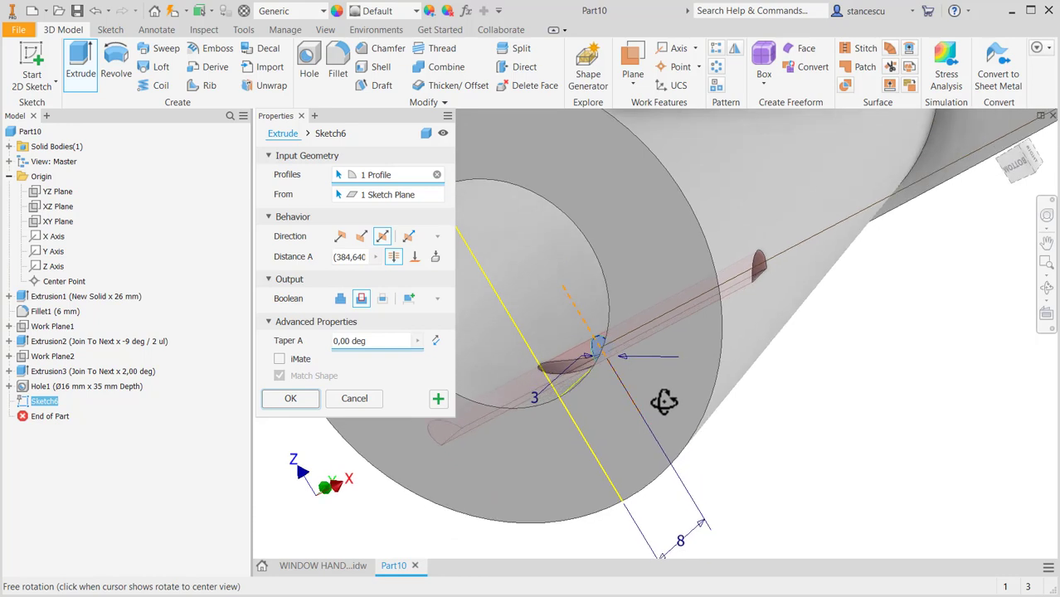
click(605, 366)
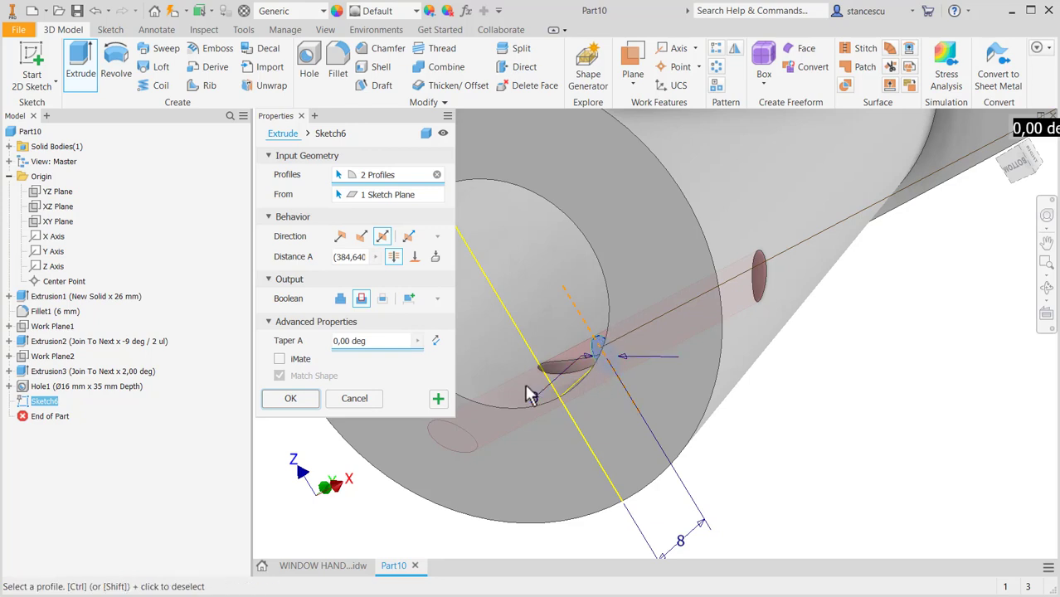
click(290, 400)
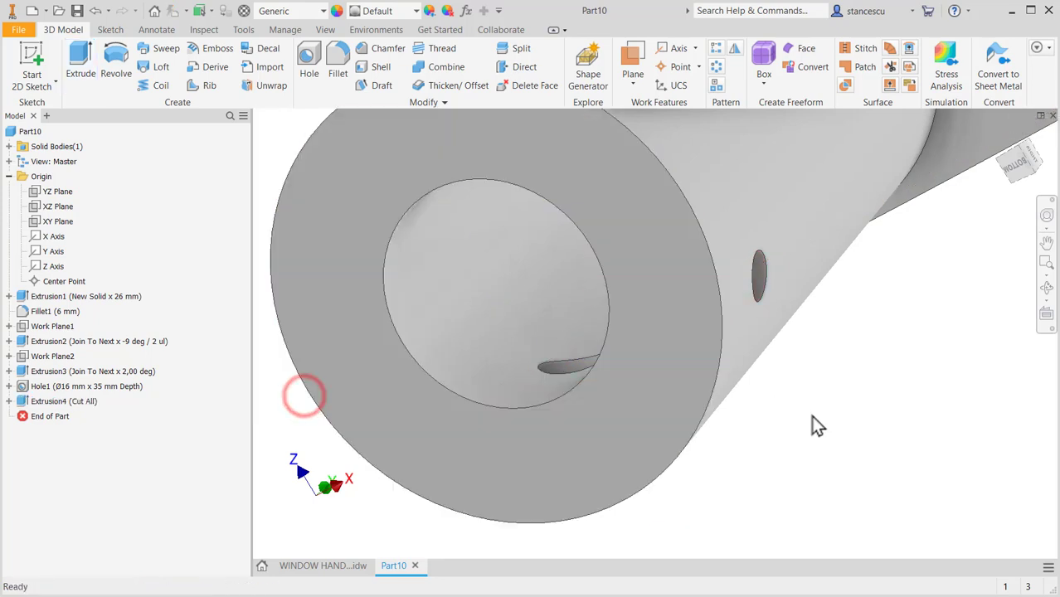
- Return the part to the home view and assign it the Aluminum 6061-AHC material
key(F6)
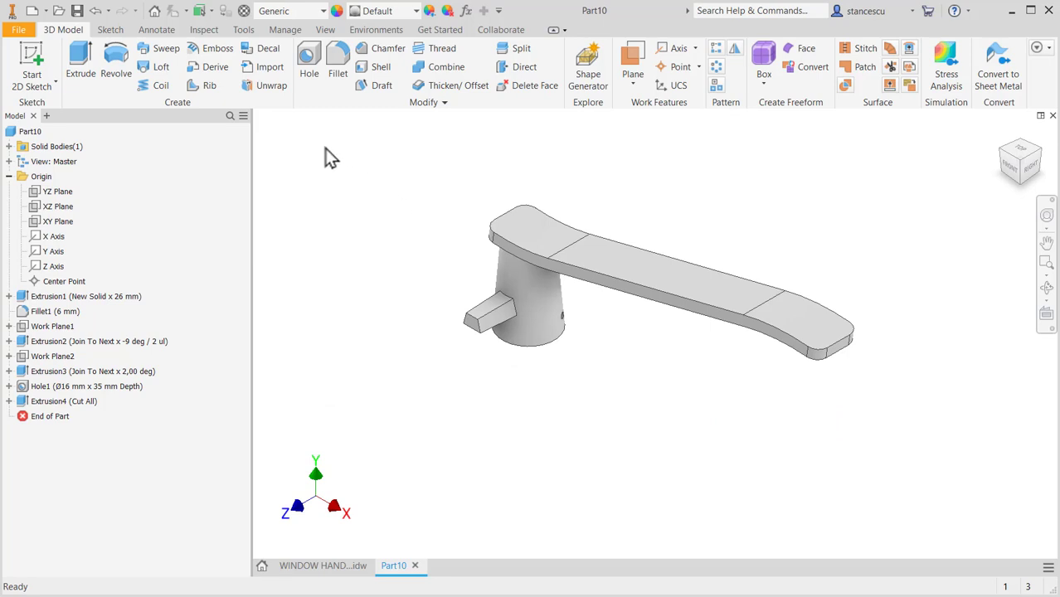
click(310, 13)
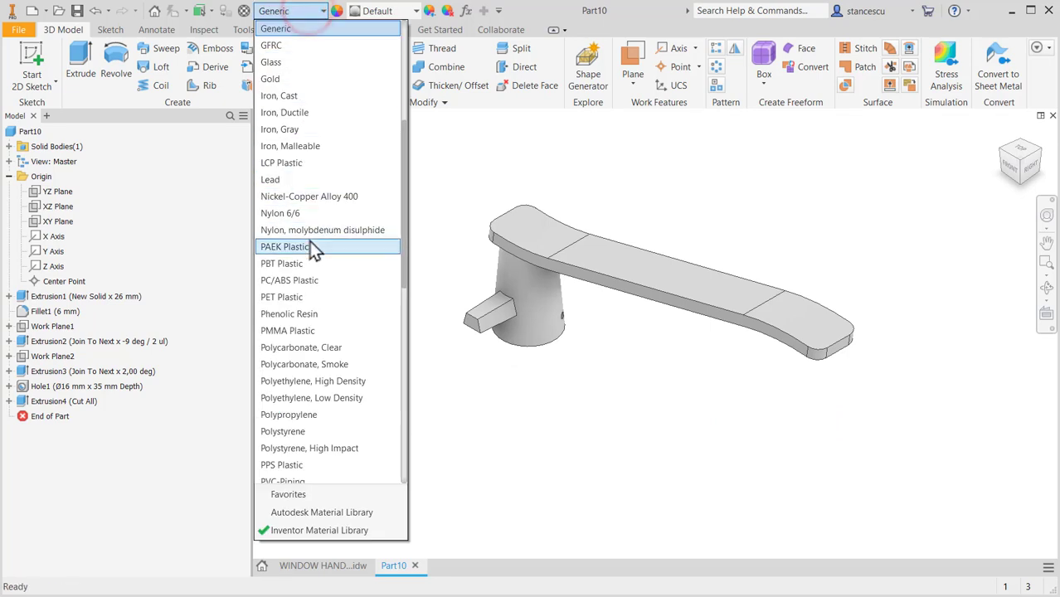
scroll(311, 249, down, 7)
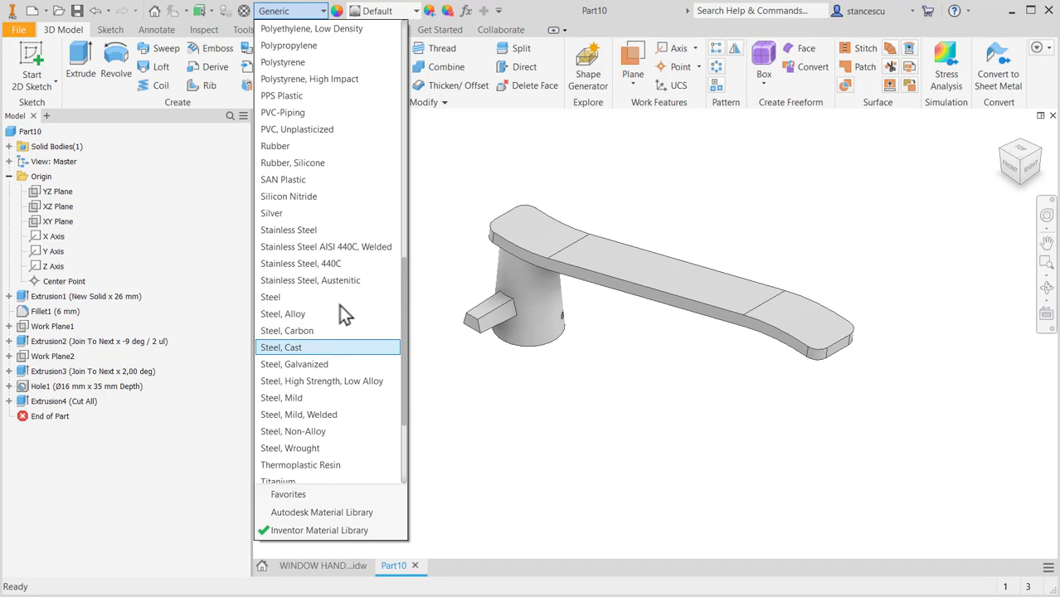
scroll(347, 188, up, 7)
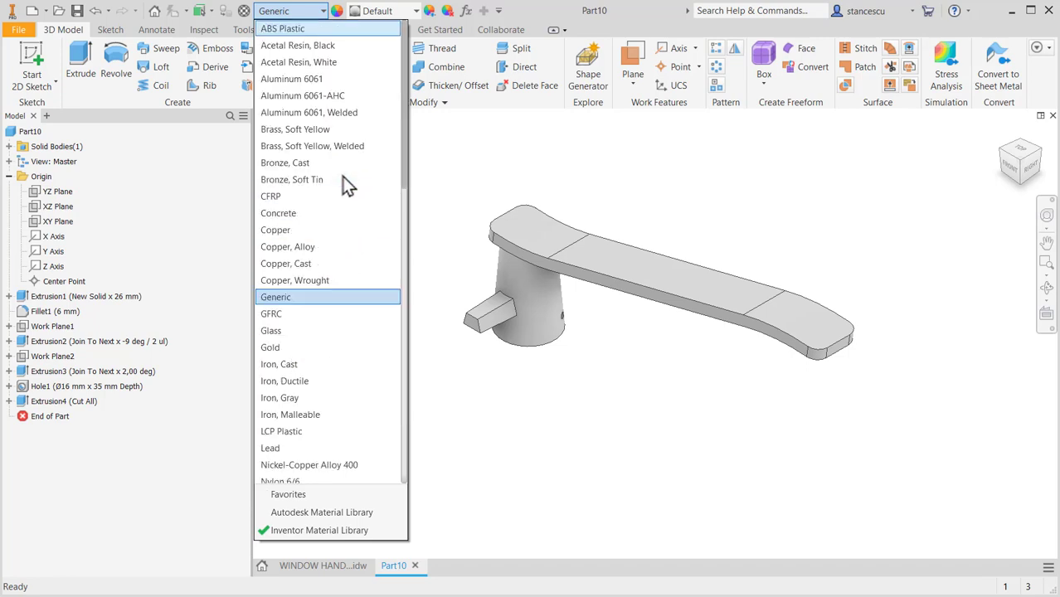
click(326, 96)
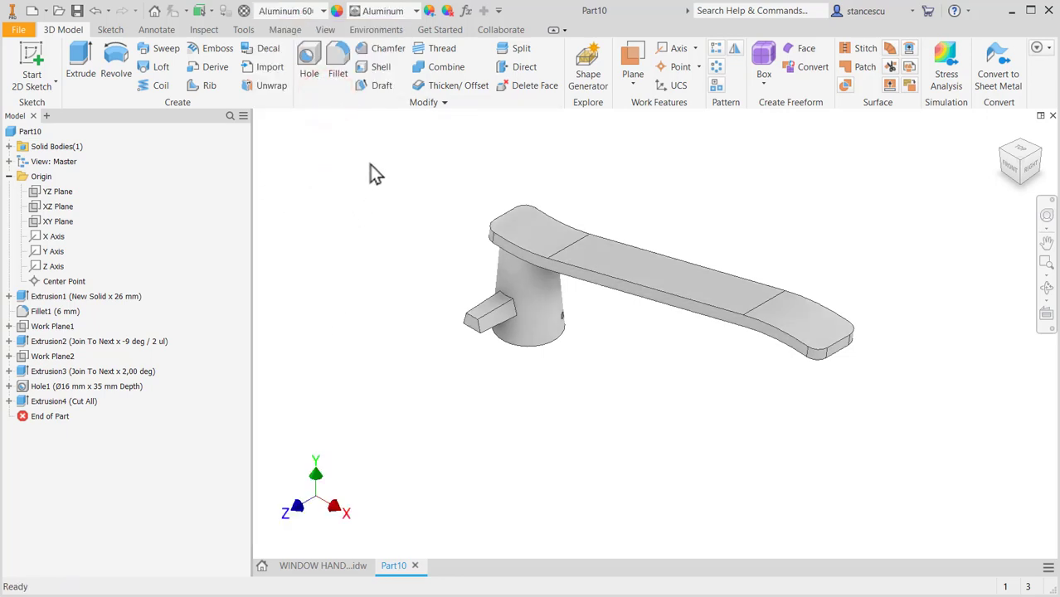
- Calculate the part's physical properties, including mass, area and volume, by updating them in its iProperties, and close the dialog
shift+middle_drag(615, 357, 622, 334)
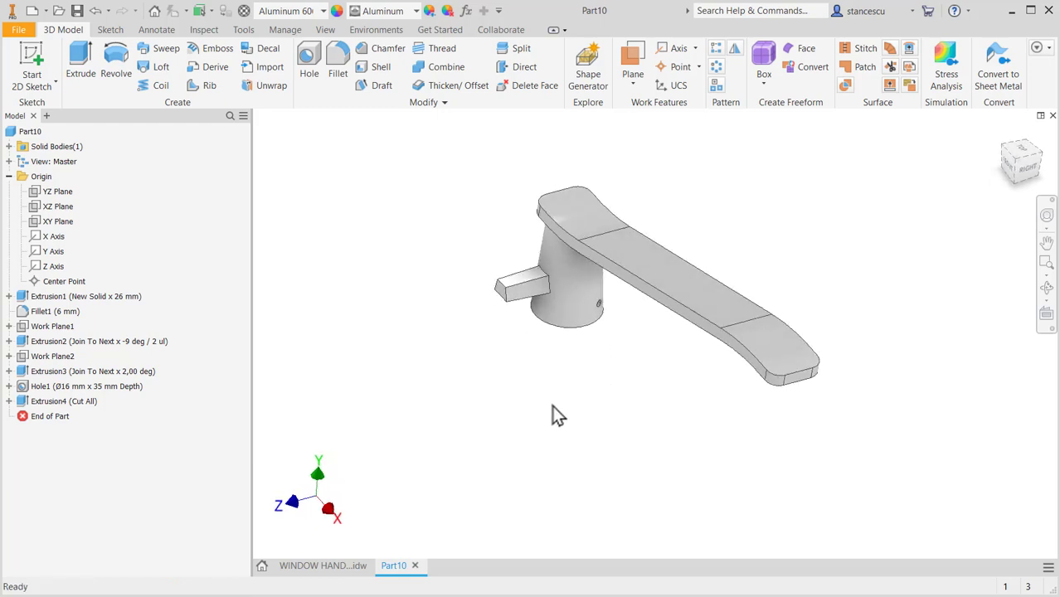
key(F6)
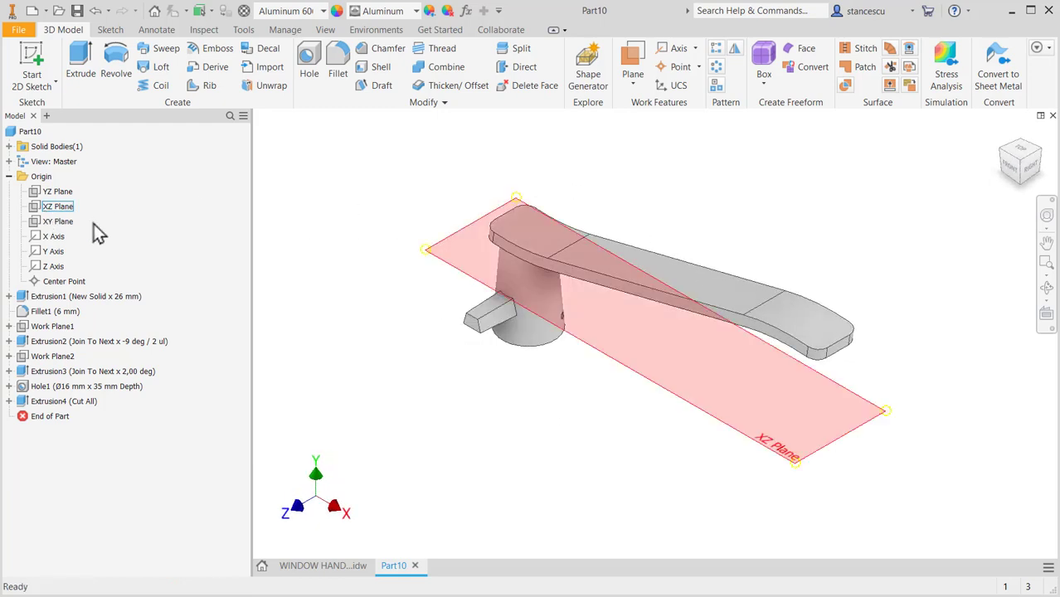
right_click(20, 131)
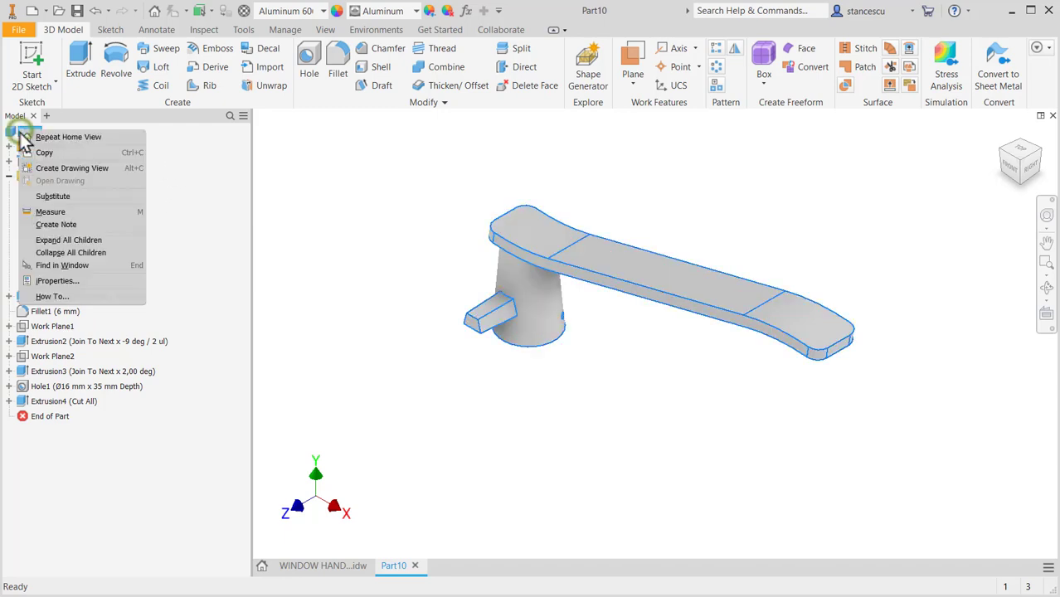
click(65, 281)
click(571, 96)
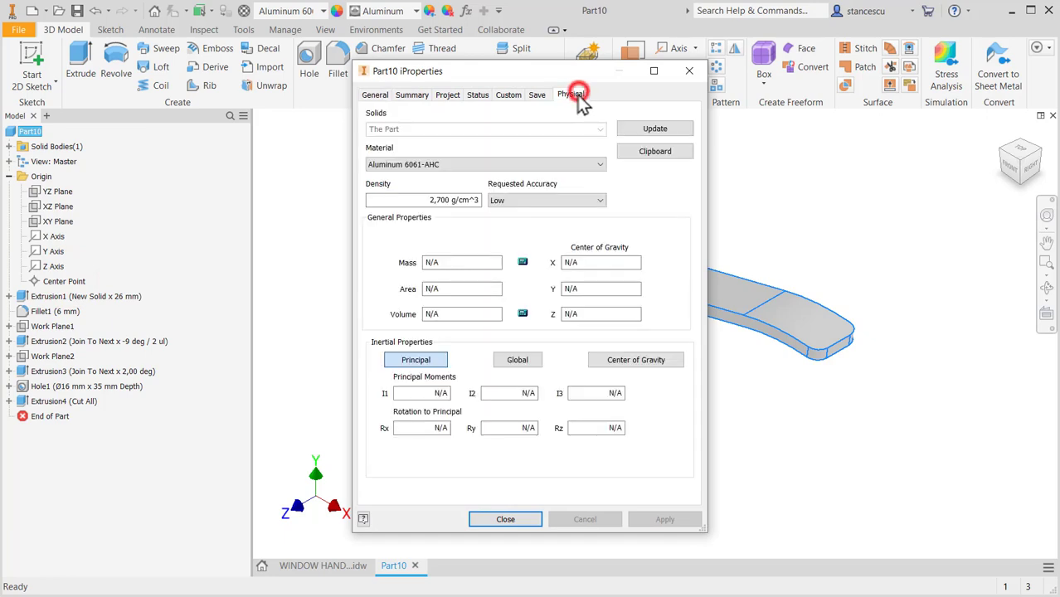
click(645, 132)
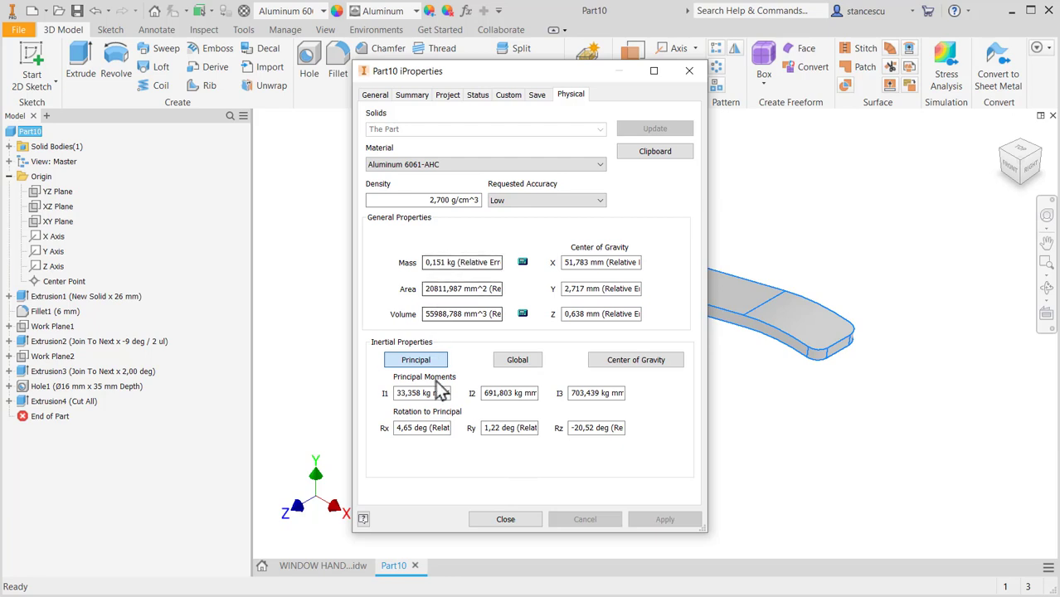
click(505, 521)
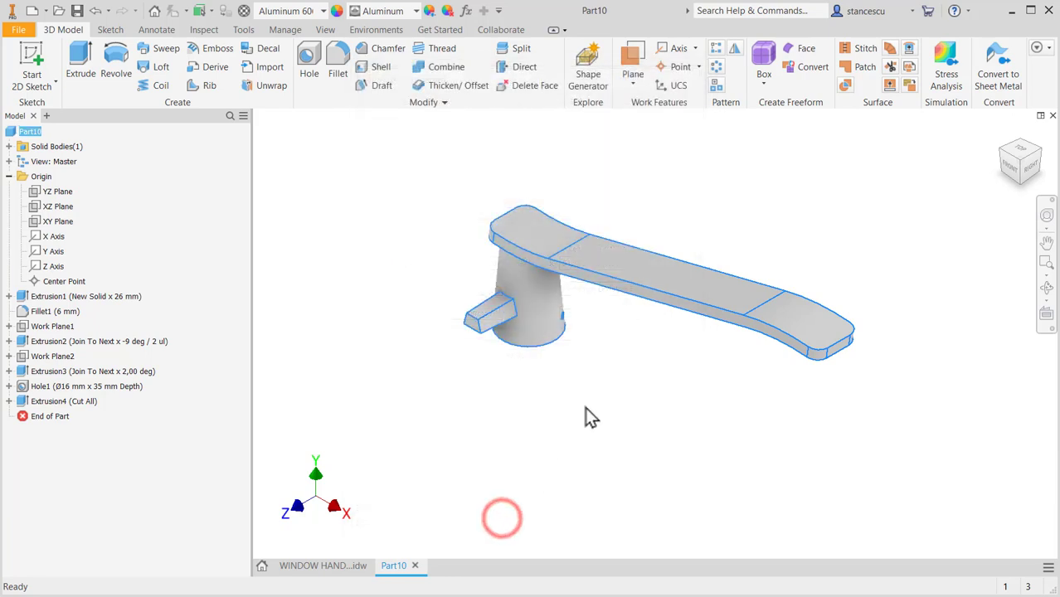